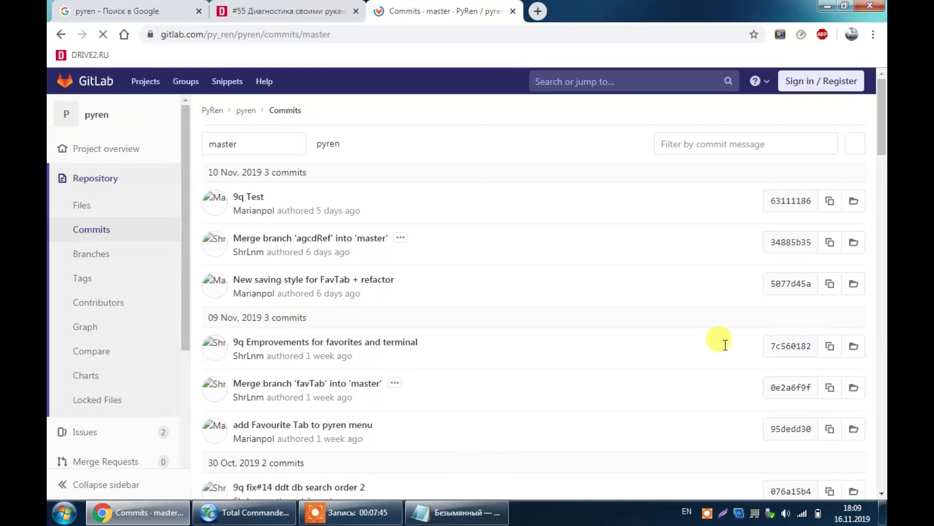
Download the pyren files at commit 076a15b4 '9q fix#14 ddt db search order 2' as a zip
{"action": "left_click_drag", "start_coordinate": [883, 134], "coordinate": [884, 141]}
{"action": "scroll", "coordinate": [883, 141], "scroll_direction": "down", "scroll_amount": 3}
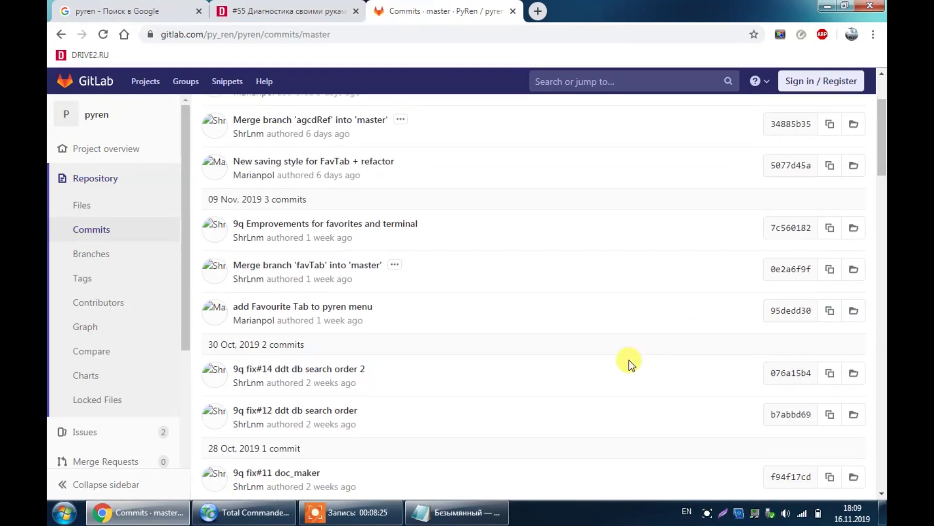
{"action": "left_click", "coordinate": [325, 374]}
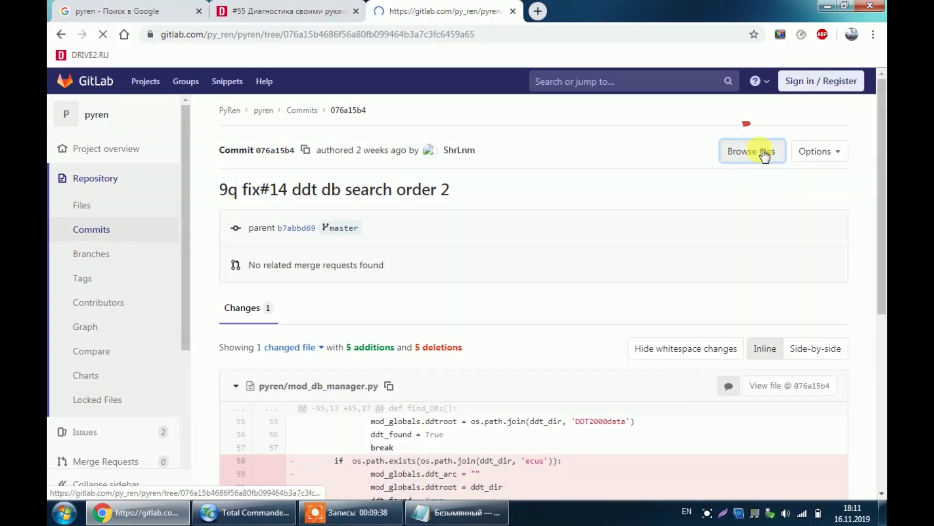
{"action": "left_click", "coordinate": [763, 153]}
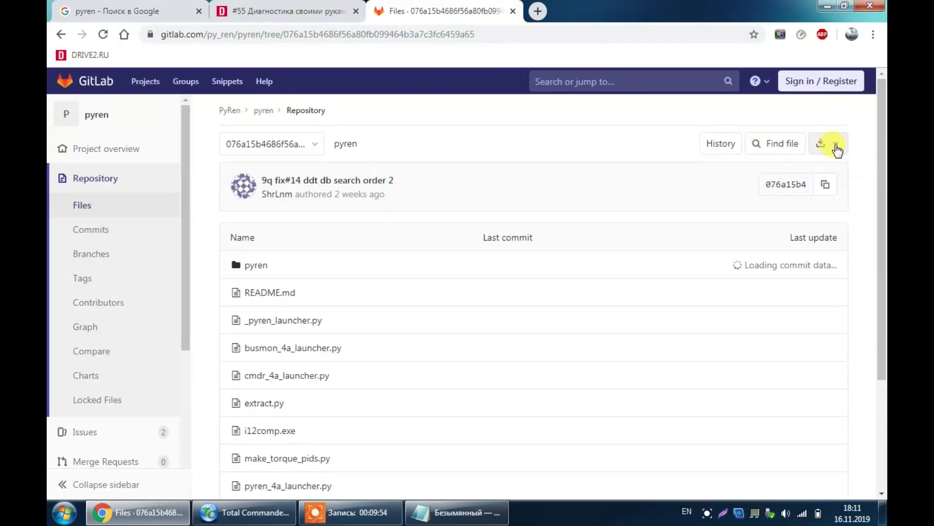
{"action": "left_click", "coordinate": [835, 144]}
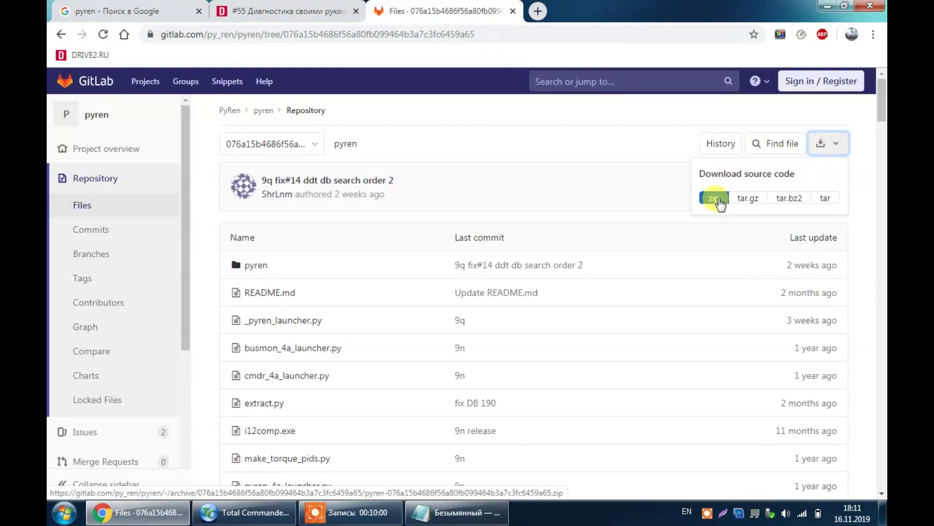
{"action": "left_click", "coordinate": [714, 199]}
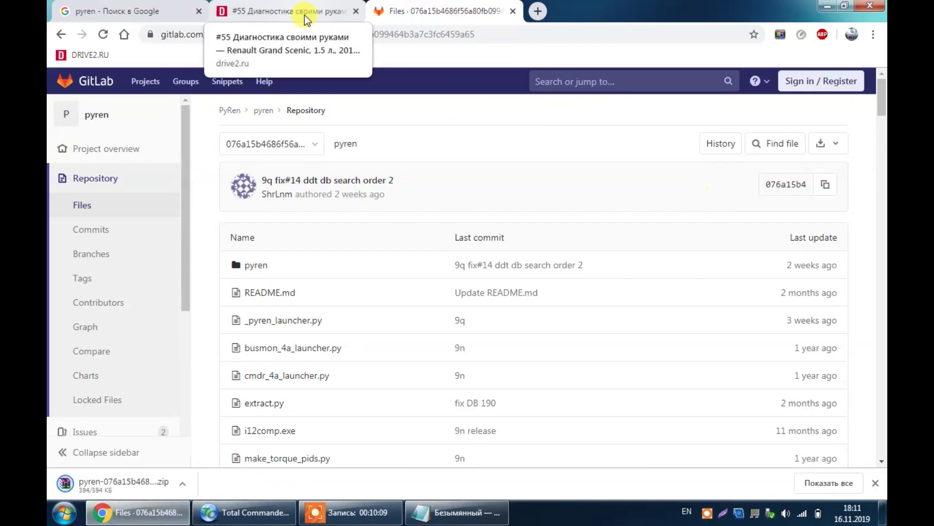
Open the DRIVE2.ru post's 'Google-диске' link in a new tab and switch to it
{"action": "left_click", "coordinate": [306, 17]}
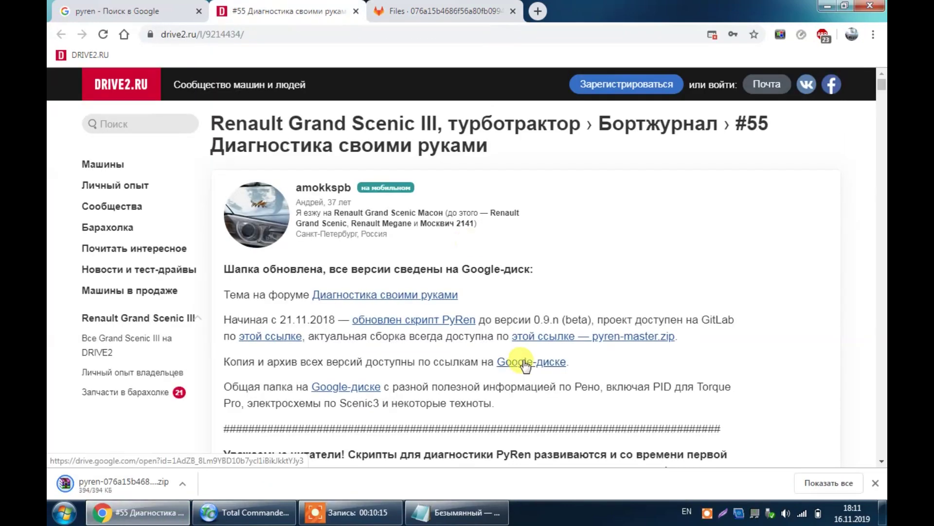
{"action": "right_click", "coordinate": [523, 360]}
{"action": "left_click", "coordinate": [545, 369]}
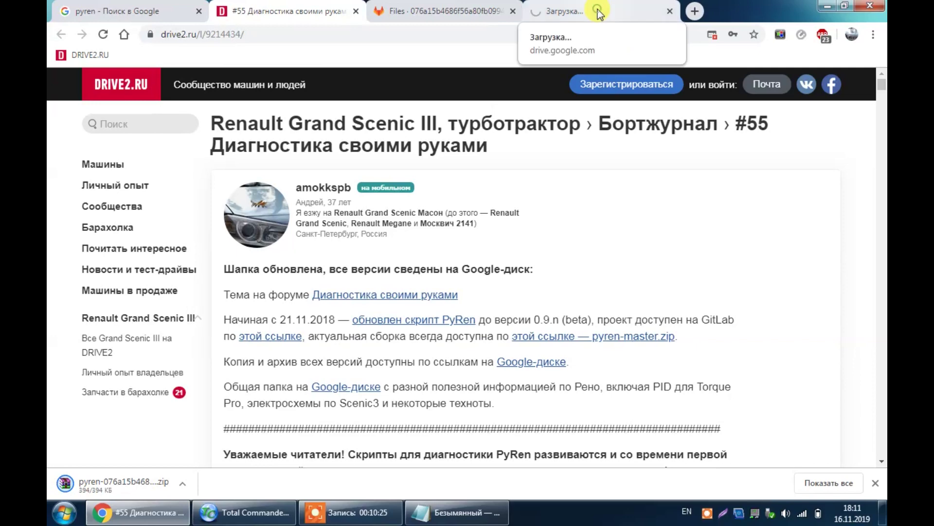
{"action": "left_click", "coordinate": [598, 9]}
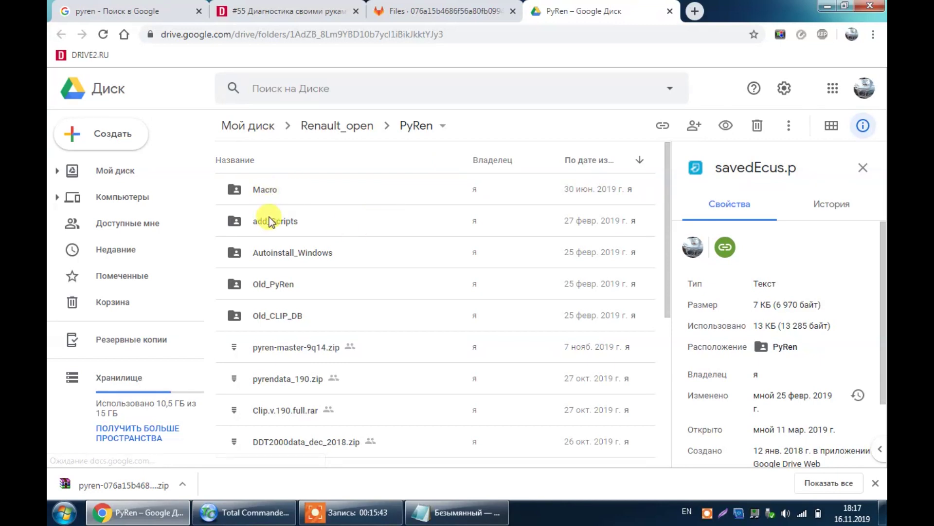
Download pyren-master-9q14.zip and python-2.7.17.msi from the PyRen Google Drive folder
{"action": "right_click", "coordinate": [276, 351]}
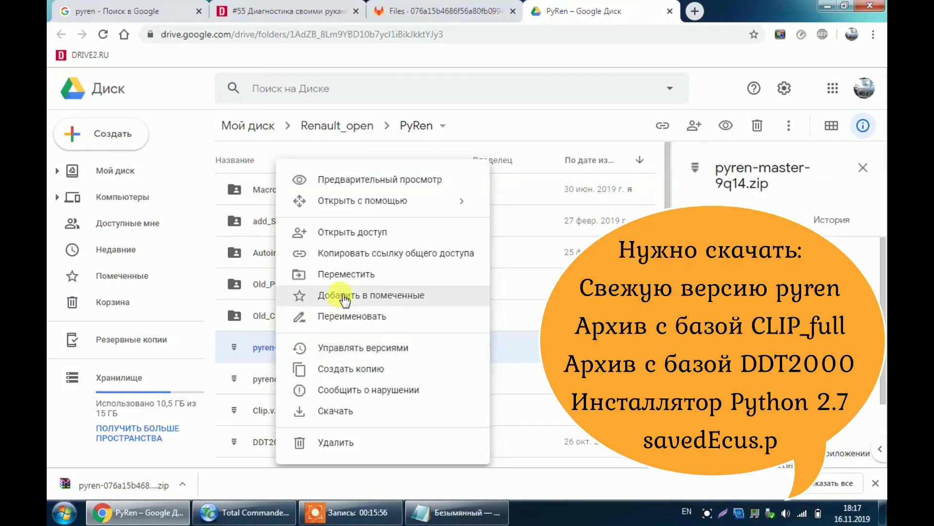
{"action": "left_click", "coordinate": [338, 413]}
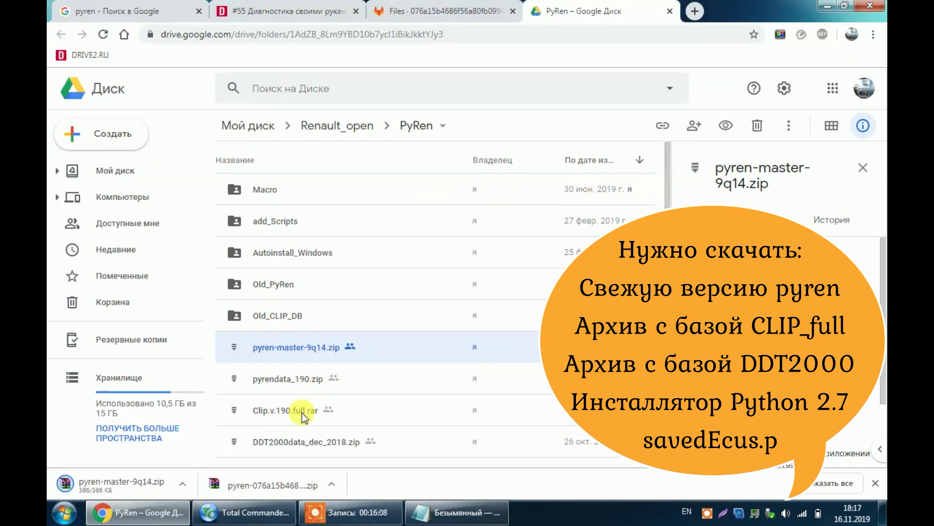
{"action": "scroll", "coordinate": [458, 409], "scroll_direction": "down", "scroll_amount": 3}
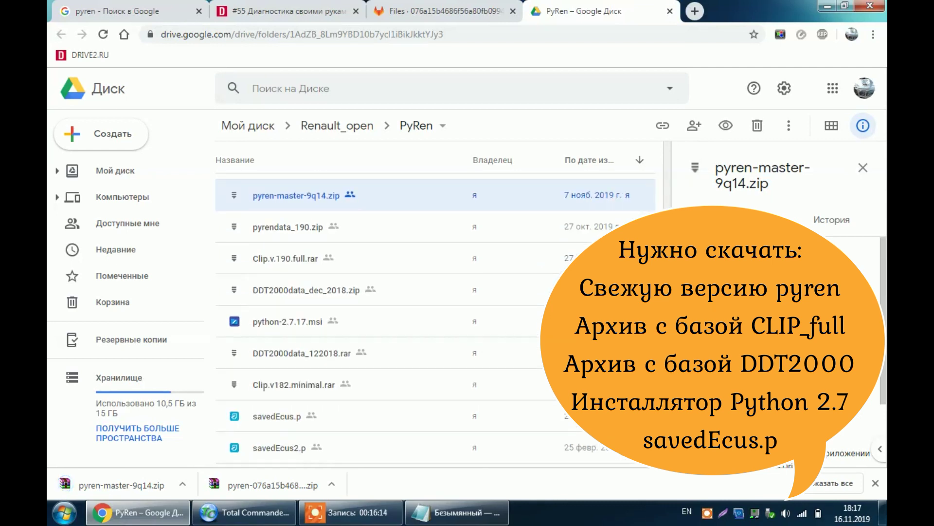
{"action": "left_click", "coordinate": [275, 323]}
{"action": "right_click", "coordinate": [276, 324]}
{"action": "left_click", "coordinate": [331, 412]}
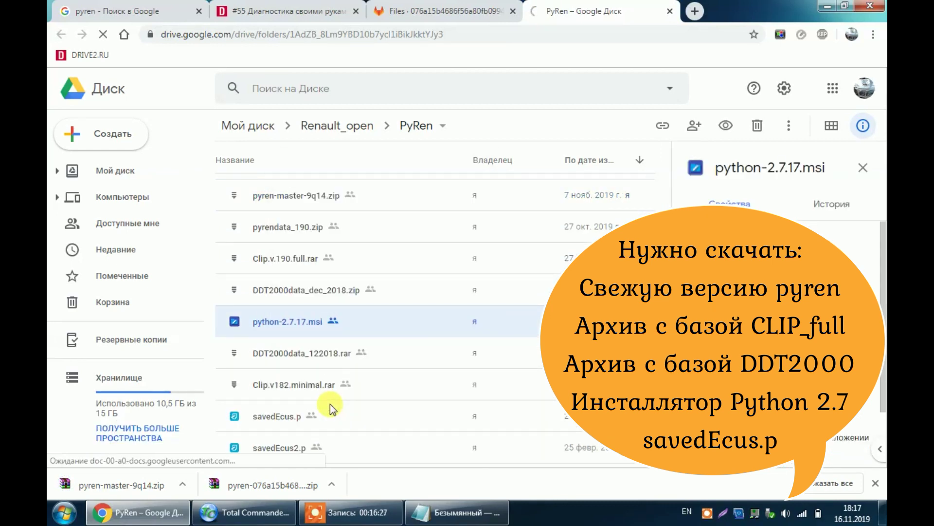
Download savedEcus.p, then launch the downloaded python-2.7.17 installer
{"action": "left_click", "coordinate": [285, 291]}
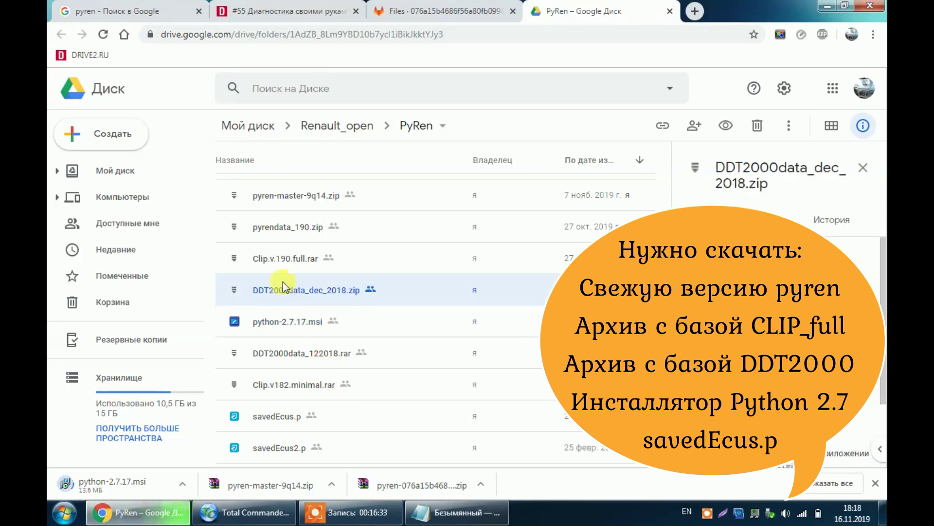
{"action": "left_click", "coordinate": [282, 259]}
{"action": "scroll", "coordinate": [331, 317], "scroll_direction": "down", "scroll_amount": 3}
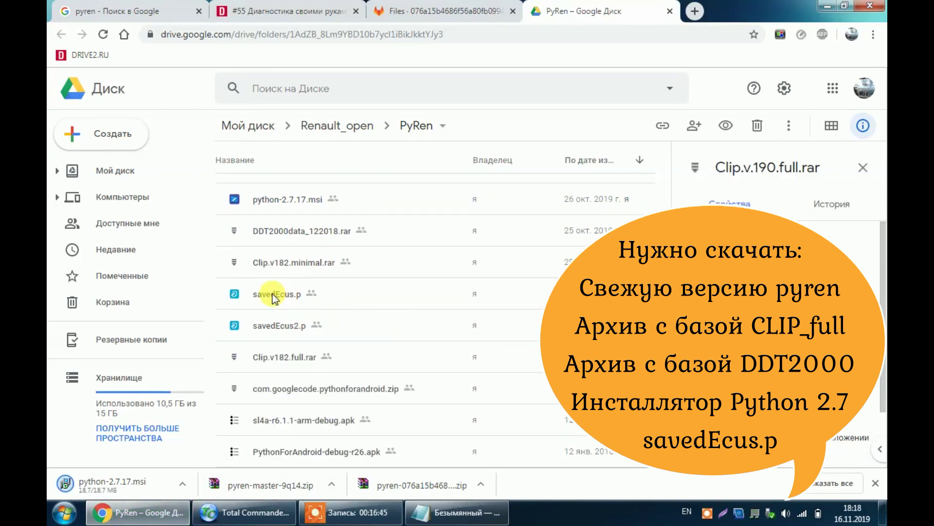
{"action": "right_click", "coordinate": [275, 297]}
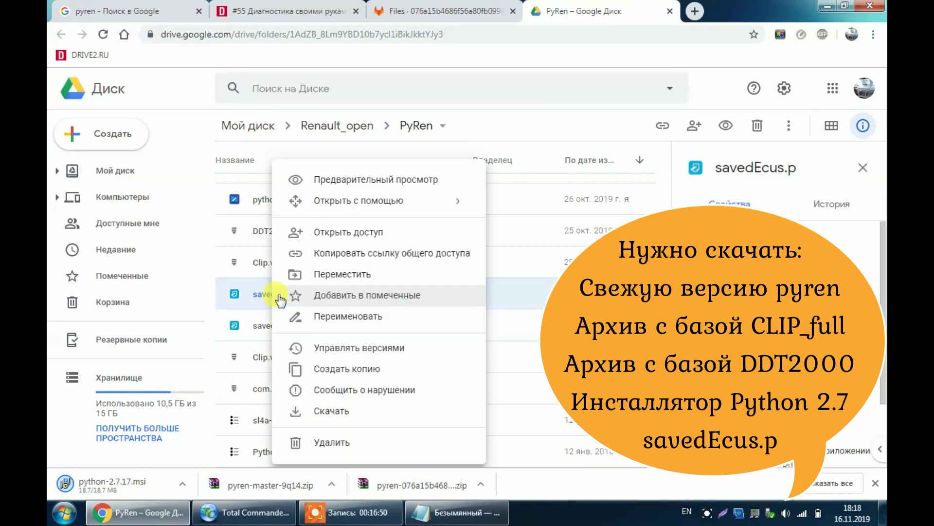
{"action": "left_click", "coordinate": [330, 412]}
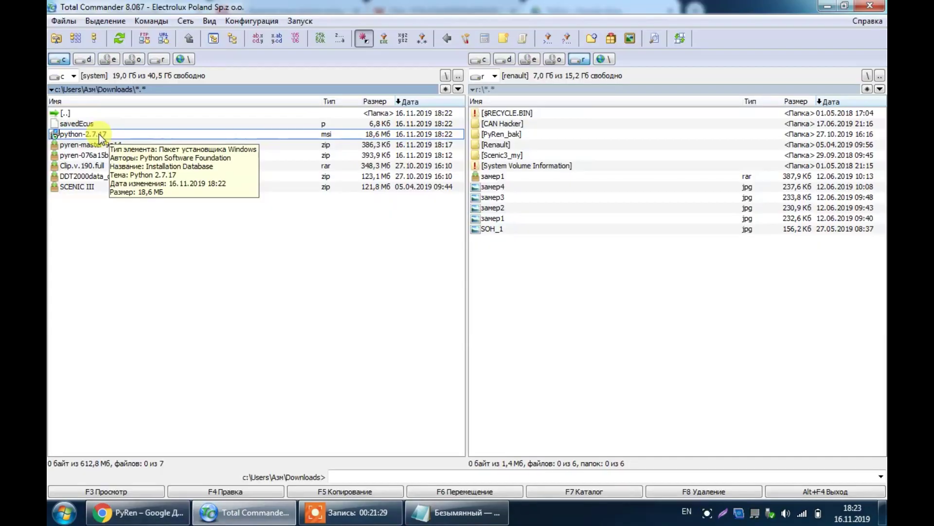
{"action": "double_click", "coordinate": [98, 134]}
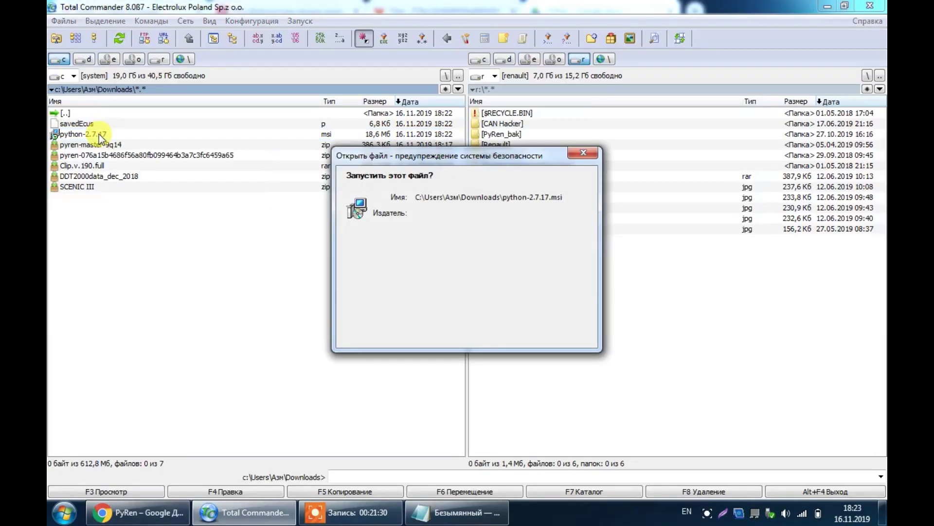
Install Python 2.7.17 for all users to C:\Python27\ with 'Add python.exe to Path' enabled
{"action": "left_click", "coordinate": [493, 265]}
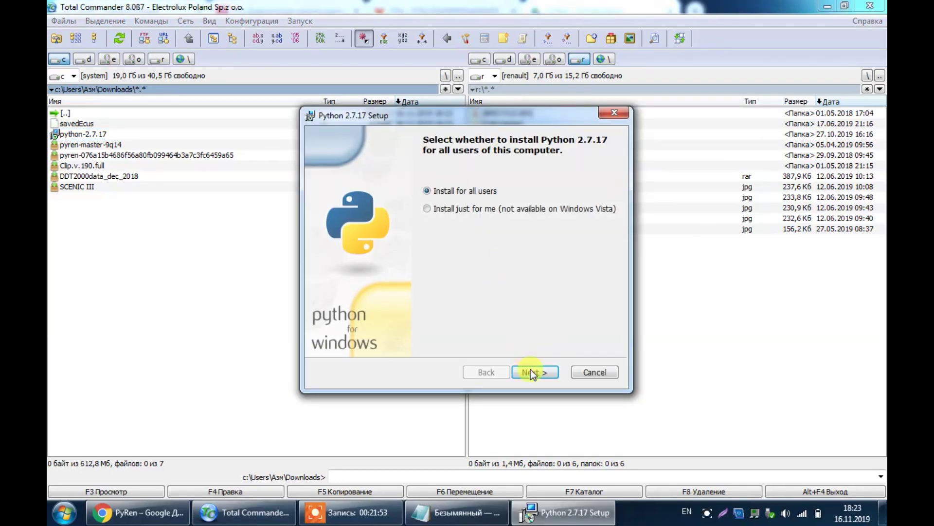
{"action": "left_click", "coordinate": [533, 370]}
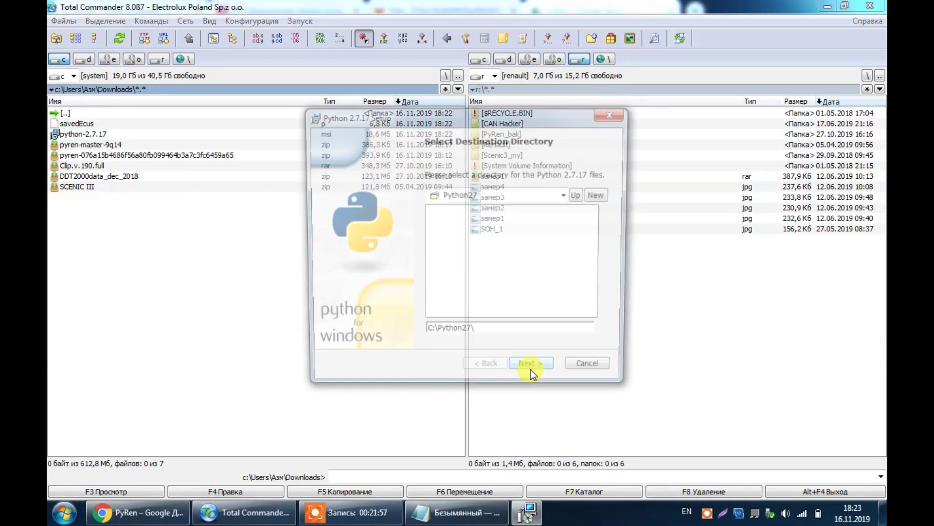
{"action": "left_click", "coordinate": [540, 371]}
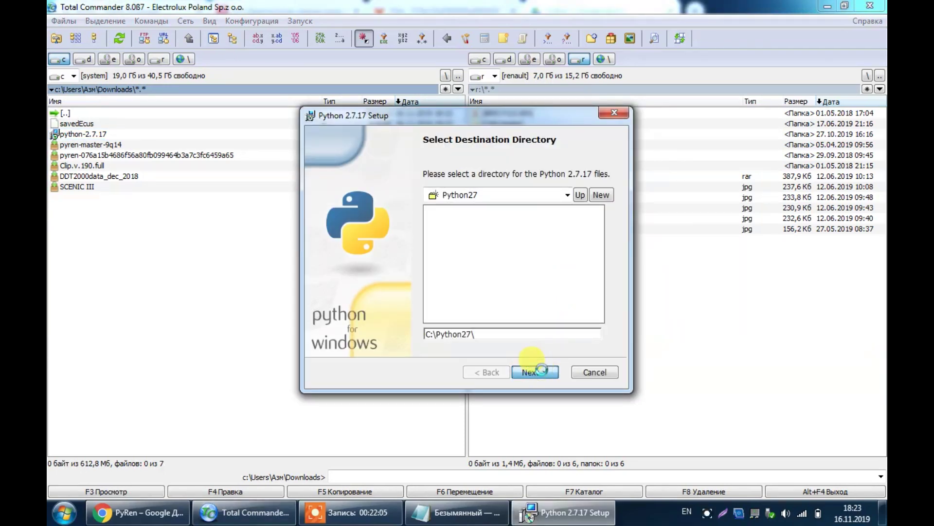
{"action": "left_click", "coordinate": [609, 255]}
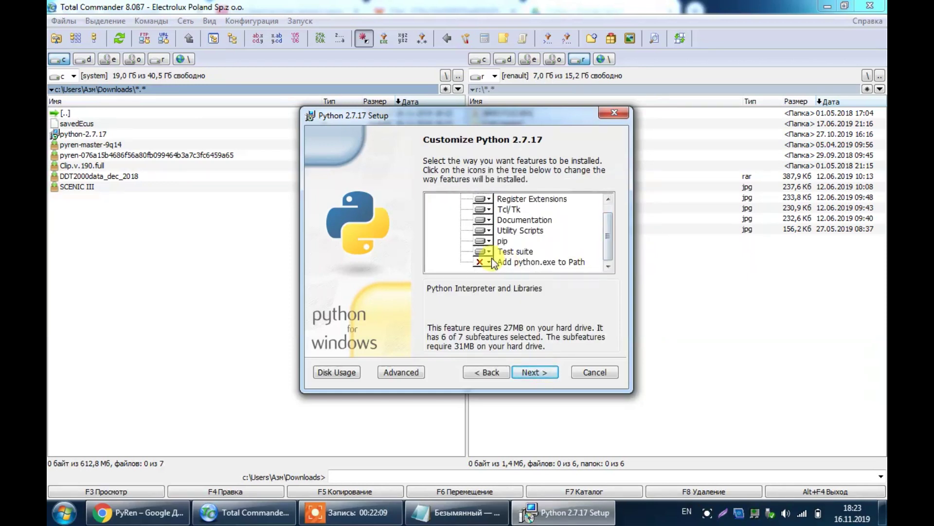
{"action": "left_click", "coordinate": [488, 262]}
{"action": "left_click", "coordinate": [502, 270]}
{"action": "left_click", "coordinate": [535, 372]}
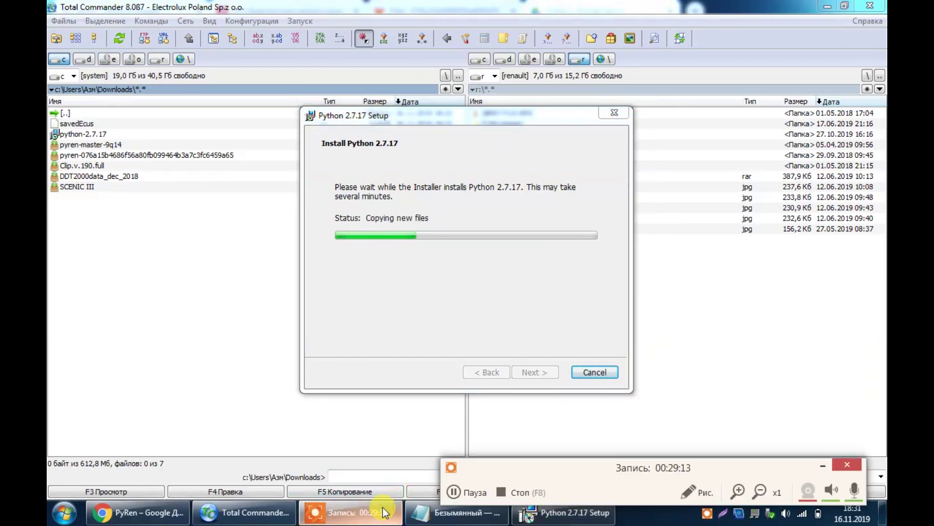
{"action": "left_click", "coordinate": [476, 494]}
{"action": "left_click", "coordinate": [476, 494]}
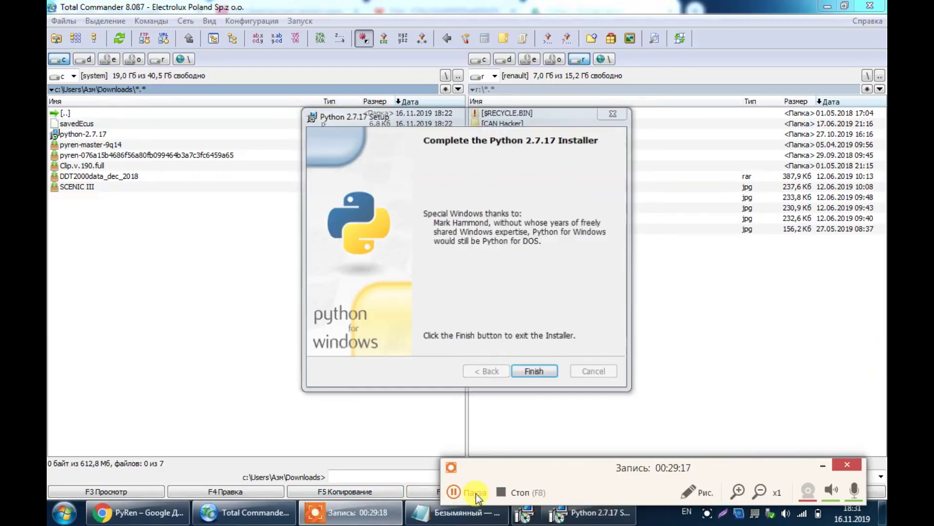
{"action": "left_click", "coordinate": [531, 373]}
{"action": "left_click", "coordinate": [517, 303]}
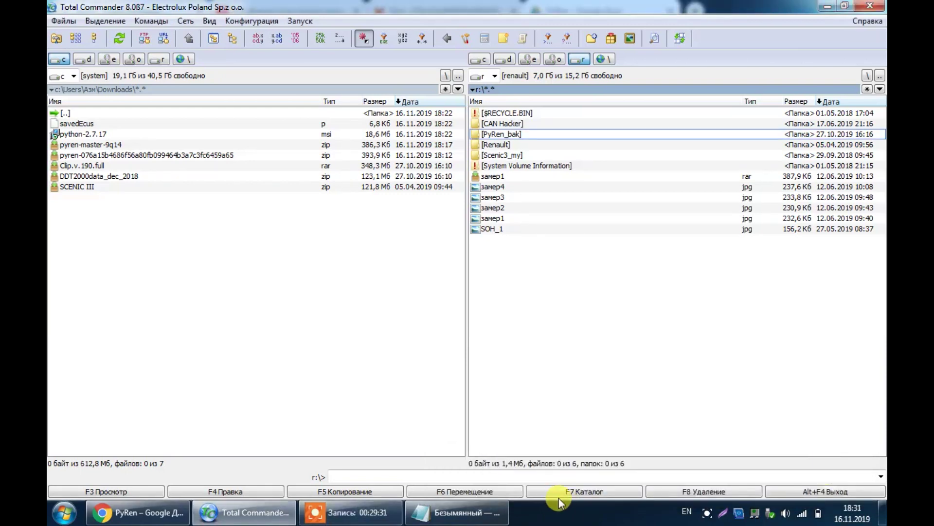
Create a folder named PyRen on drive r
{"action": "left_click", "coordinate": [558, 495]}
{"action": "key", "text": "End"}
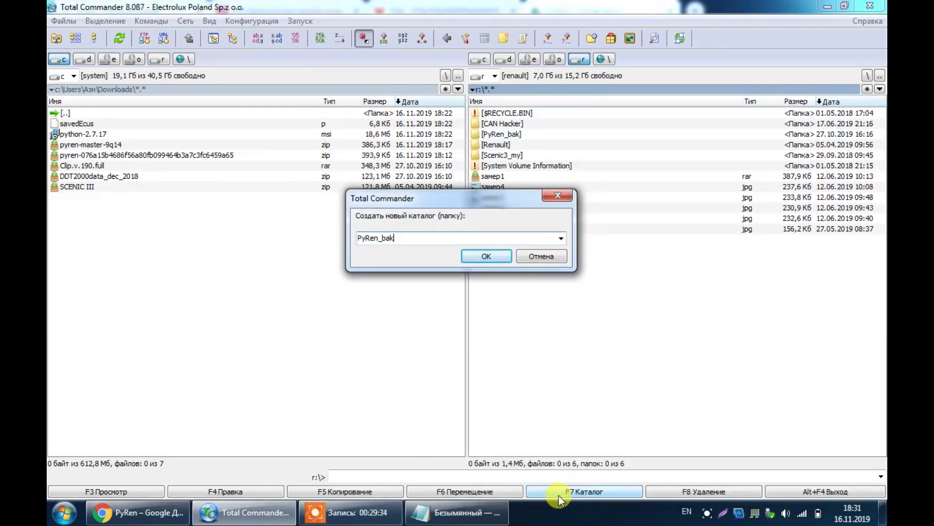
{"action": "key", "text": "BackSpace"}
{"action": "key", "text": "Return"}
Extract everything in pyren-master-9q14.zip's pyren-master folder into r:\PyRen\
{"action": "key", "text": "Return"}
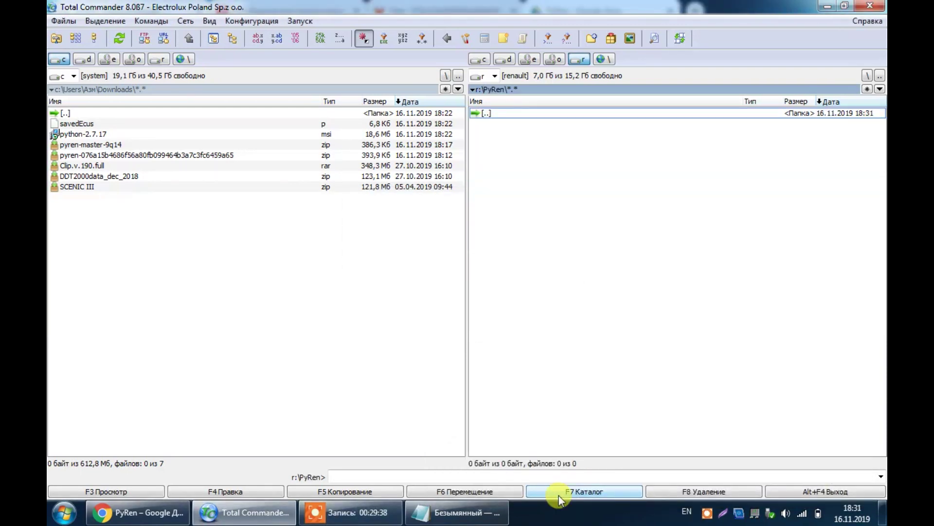
{"action": "key", "text": "Tab"}
{"action": "key", "text": "Down"}
{"action": "key", "text": "Return"}
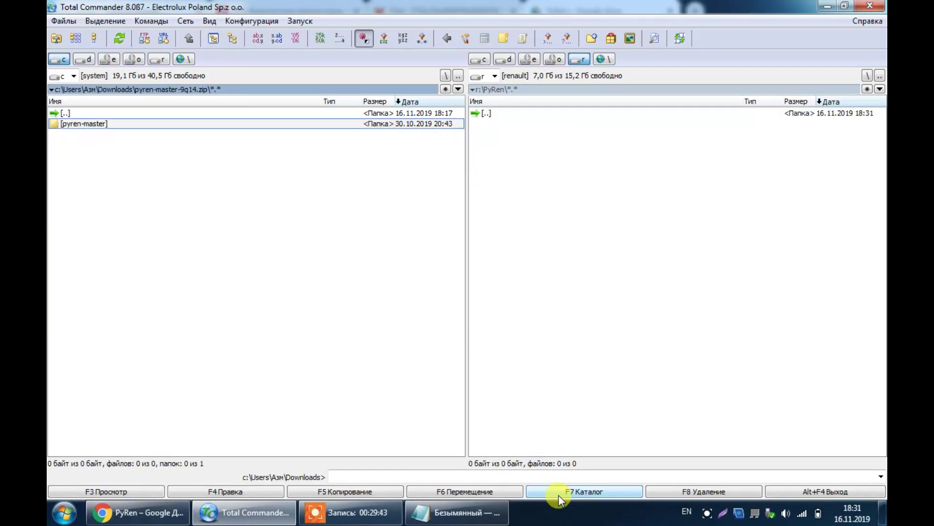
{"action": "key", "text": "Return"}
{"action": "key", "text": "ctrl+a"}
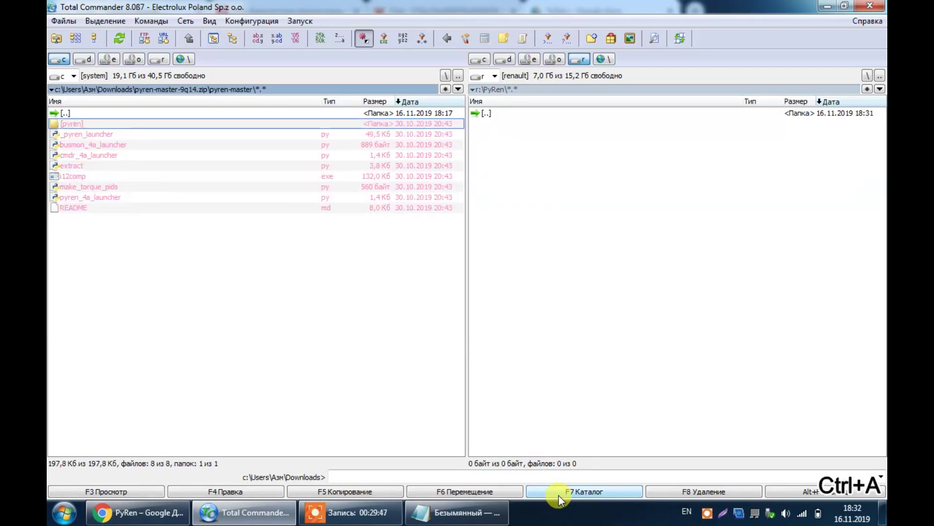
{"action": "left_click", "coordinate": [383, 495]}
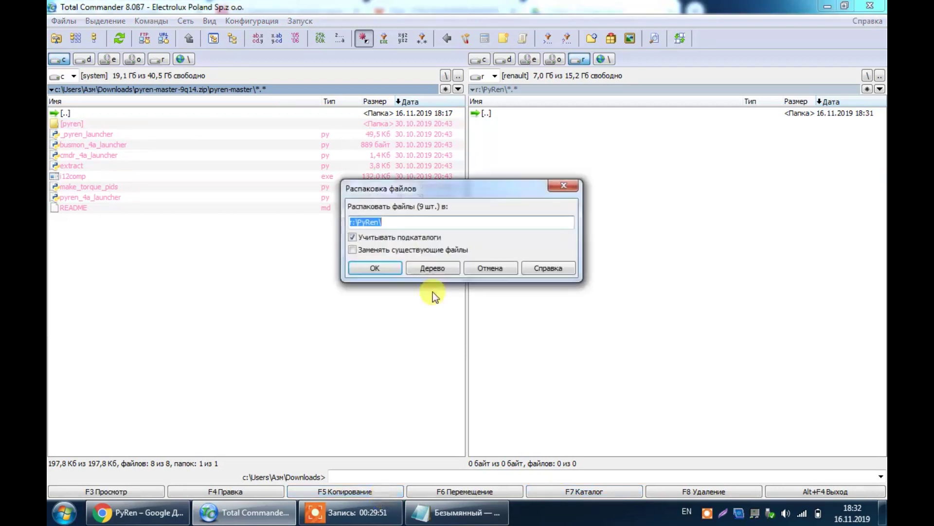
{"action": "left_click", "coordinate": [385, 271]}
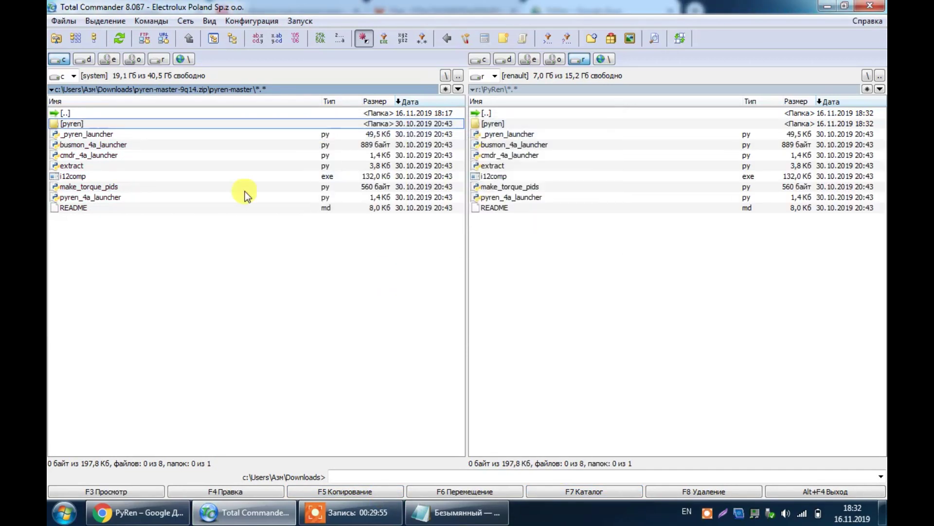
Copy DDT2000data_dec_2018.zip from Downloads into r:\PyRen
{"action": "double_click", "coordinate": [78, 114]}
{"action": "left_click", "coordinate": [86, 172]}
{"action": "key", "text": "F5"}
{"action": "key", "text": "Return"}
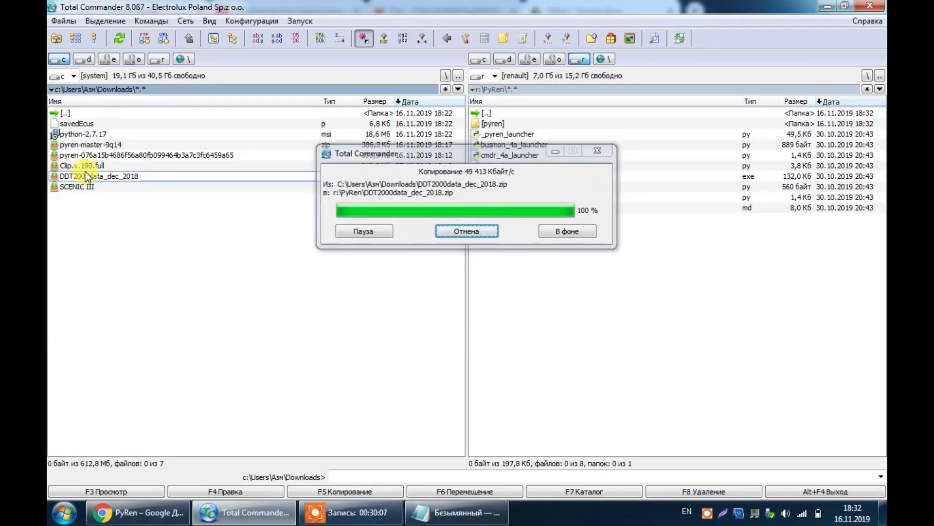
Open Clip.v.190.full.rar in WinRAR after Total Commander rejects its format
{"action": "left_click", "coordinate": [86, 165]}
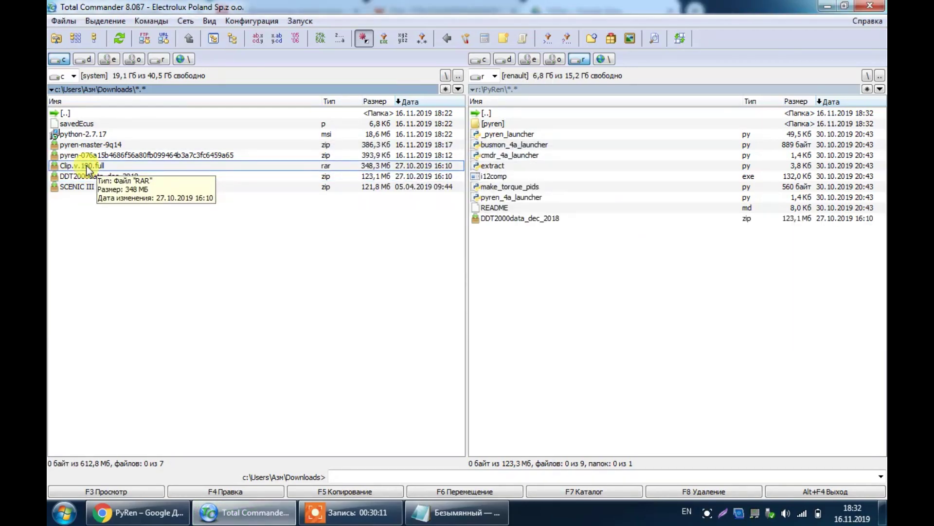
{"action": "double_click", "coordinate": [86, 165]}
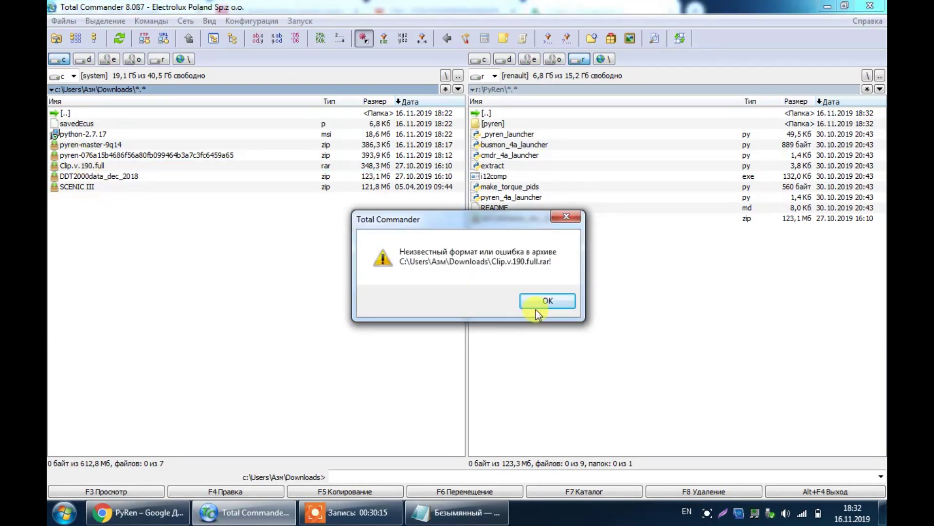
{"action": "left_click", "coordinate": [536, 304]}
{"action": "left_click", "coordinate": [96, 165]}
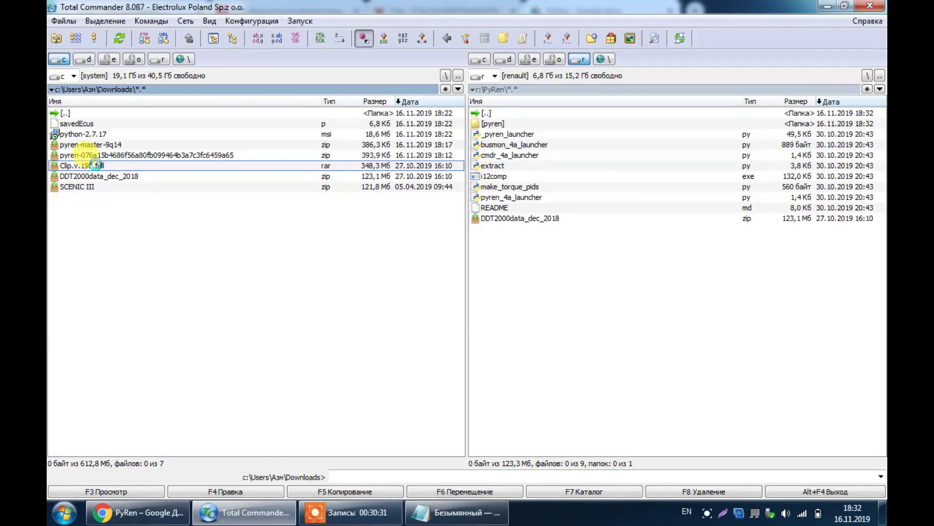
{"action": "right_click", "coordinate": [96, 165]}
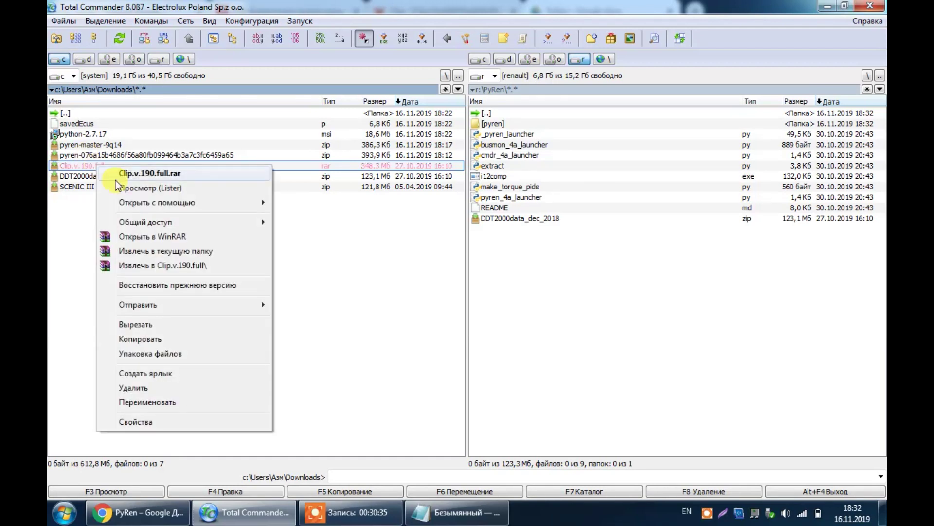
{"action": "left_click", "coordinate": [139, 237]}
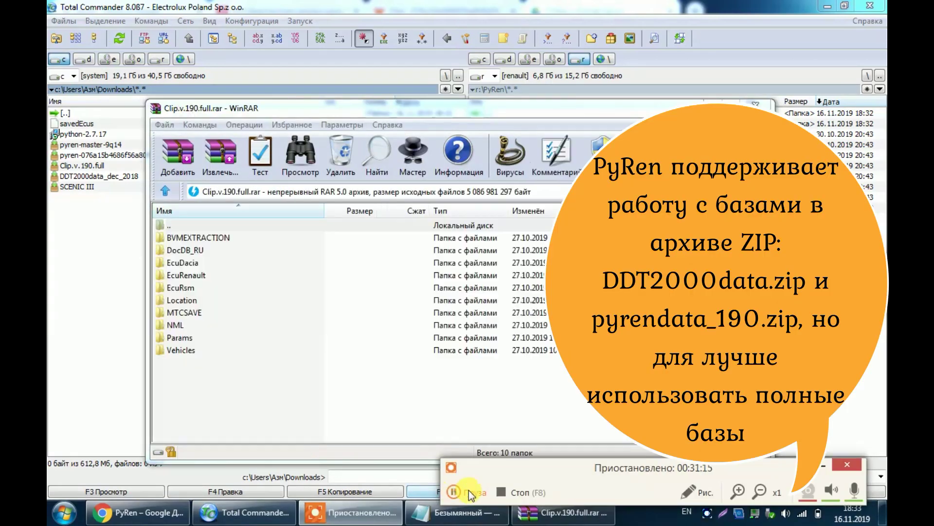
Extract the Clip.v.190.full.rar folders to Renault (R:) > PyRen
{"action": "left_click", "coordinate": [221, 155]}
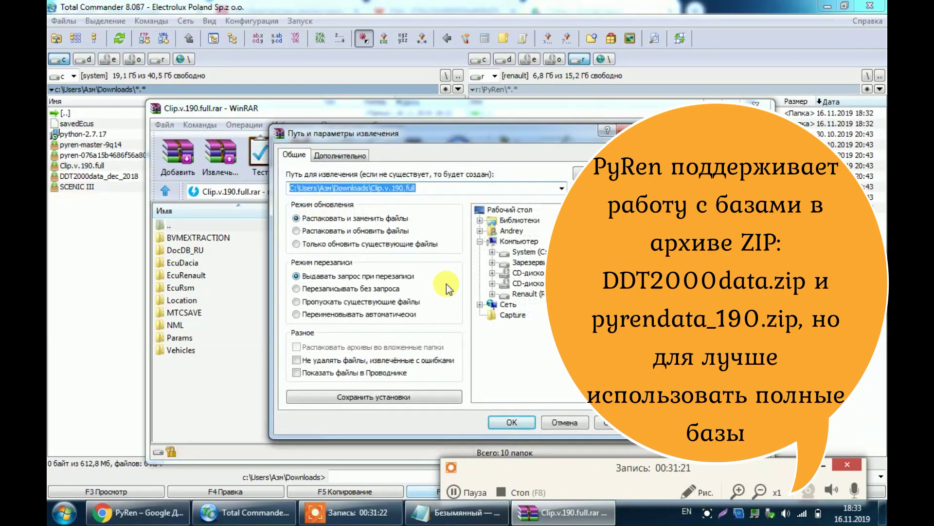
{"action": "left_click", "coordinate": [493, 294]}
{"action": "left_click", "coordinate": [530, 314]}
{"action": "left_click", "coordinate": [508, 422]}
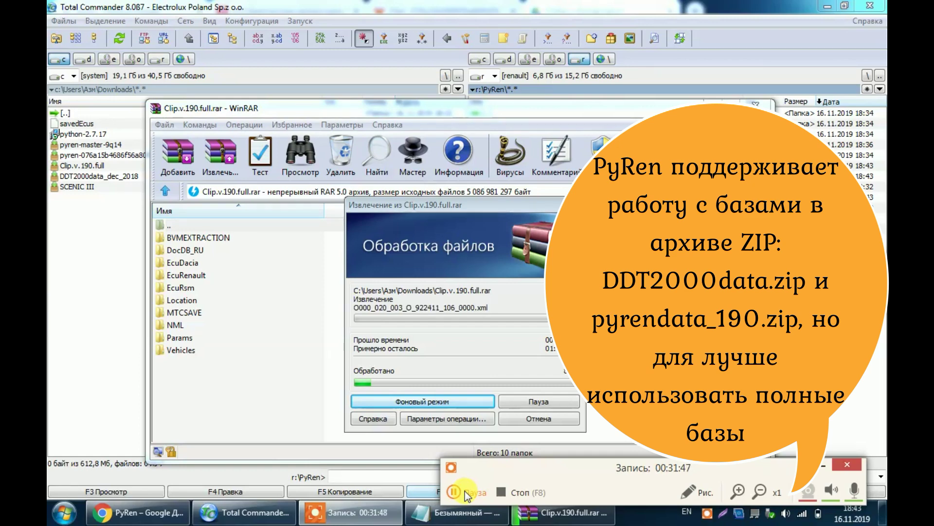
{"action": "left_click", "coordinate": [465, 491]}
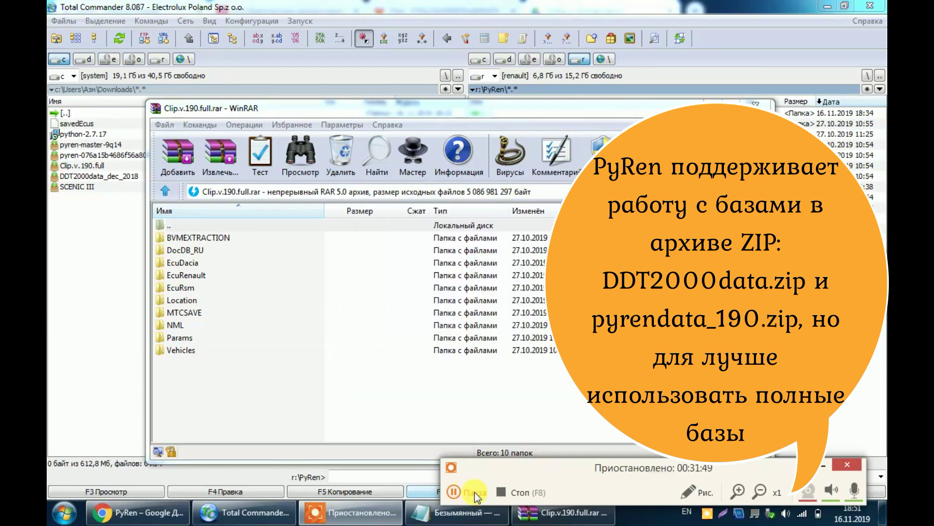
{"action": "left_click", "coordinate": [475, 491]}
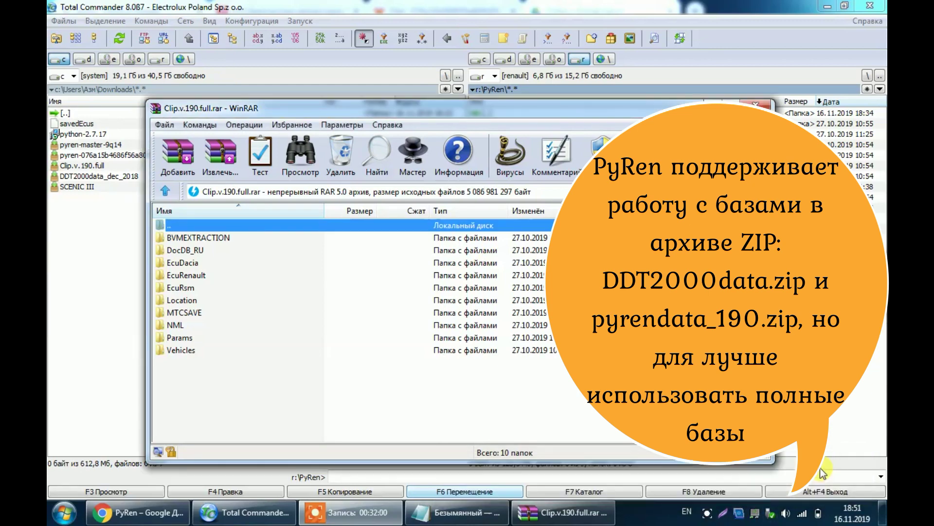
Close WinRAR and copy savedEcus.p from Downloads into r:\PyRen\pyren
{"action": "left_click", "coordinate": [764, 104]}
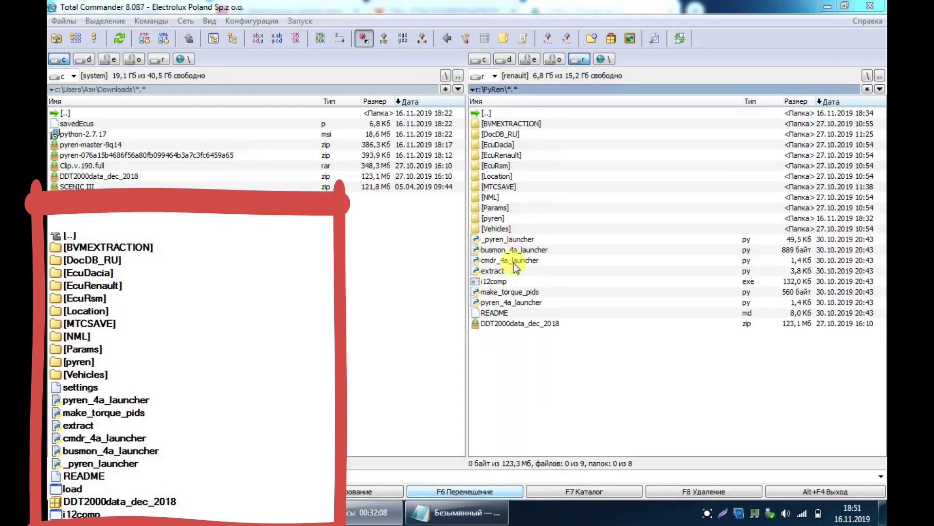
{"action": "double_click", "coordinate": [501, 218]}
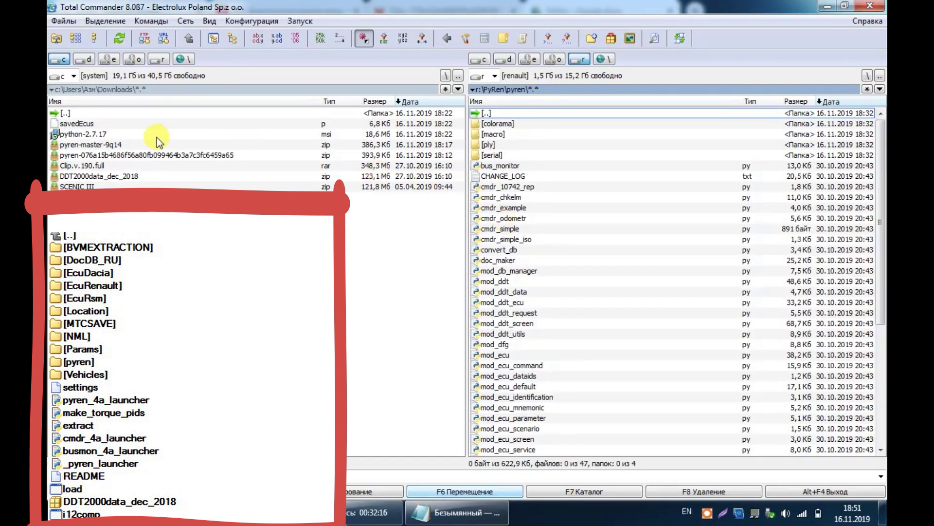
{"action": "left_click", "coordinate": [130, 121]}
{"action": "key", "text": "F5"}
{"action": "key", "text": "Return"}
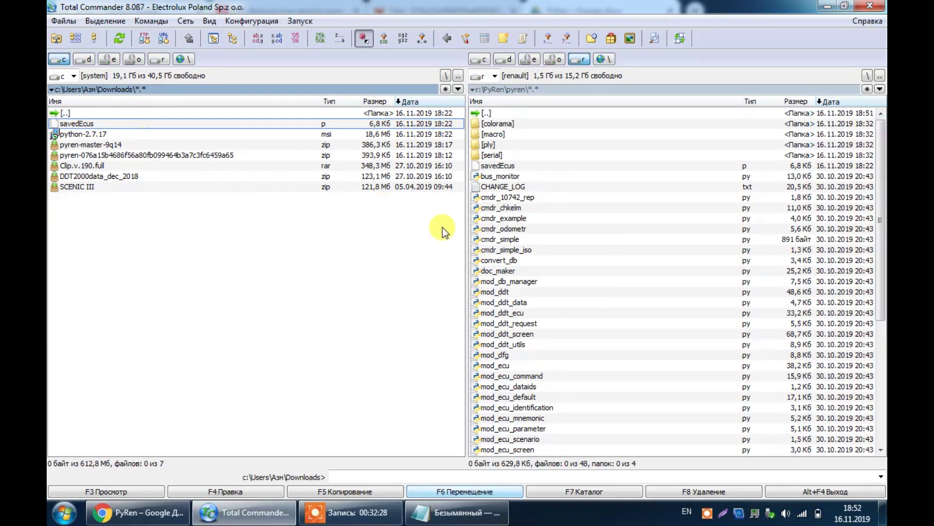
{"action": "left_click", "coordinate": [485, 270]}
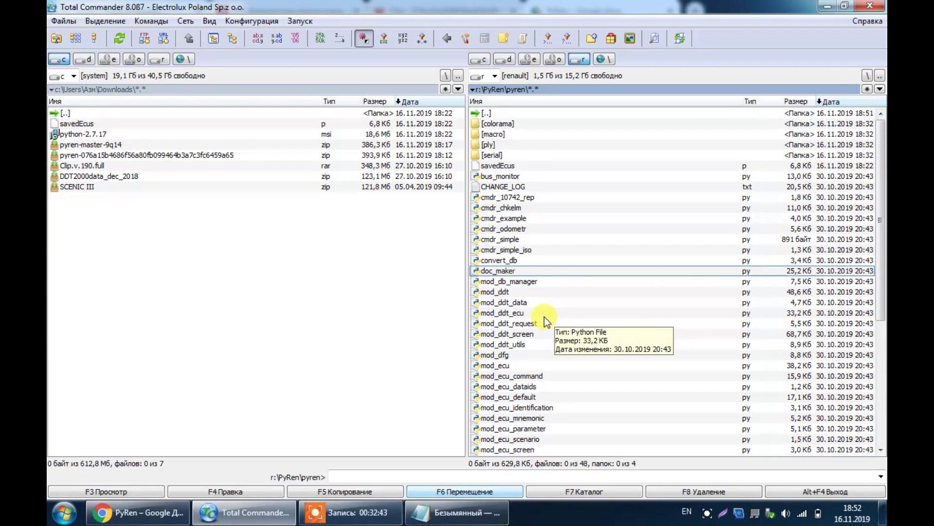
Create a new file doc_maker.bat, changing the suggested doc_maker.py name, and open it for editing
{"action": "key", "text": "shift+F4"}
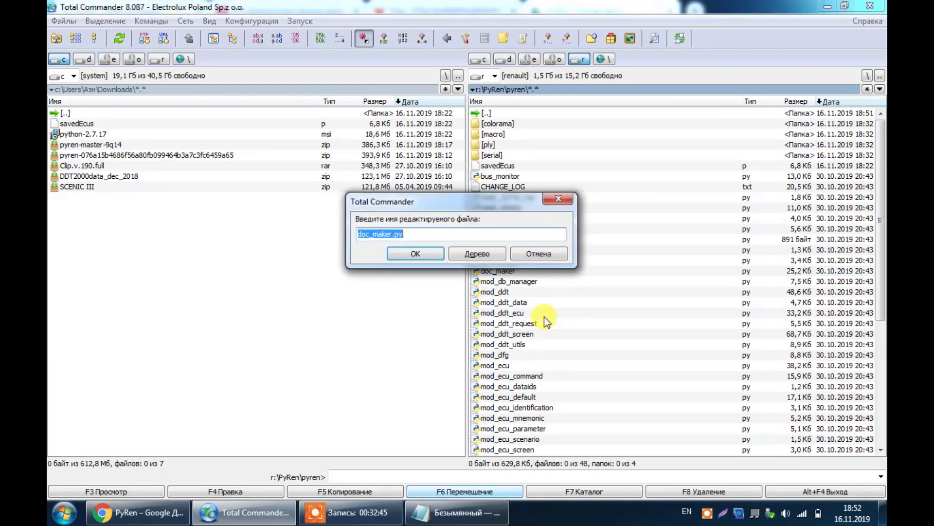
{"action": "key", "text": "End"}
{"action": "key", "text": "BackSpace"}
{"action": "key", "text": "BackSpace"}
{"action": "type", "text": "ba"}
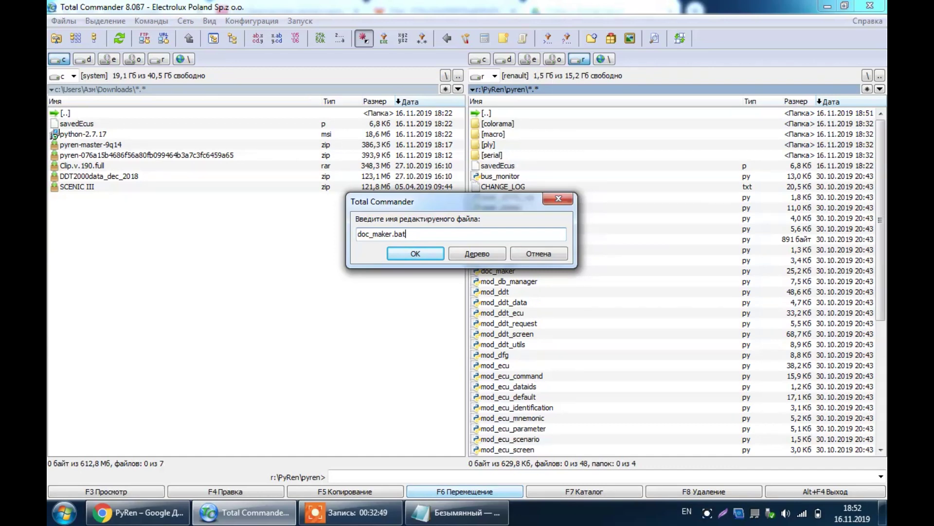
{"action": "type", "text": "t"}
{"action": "key", "text": "Return"}
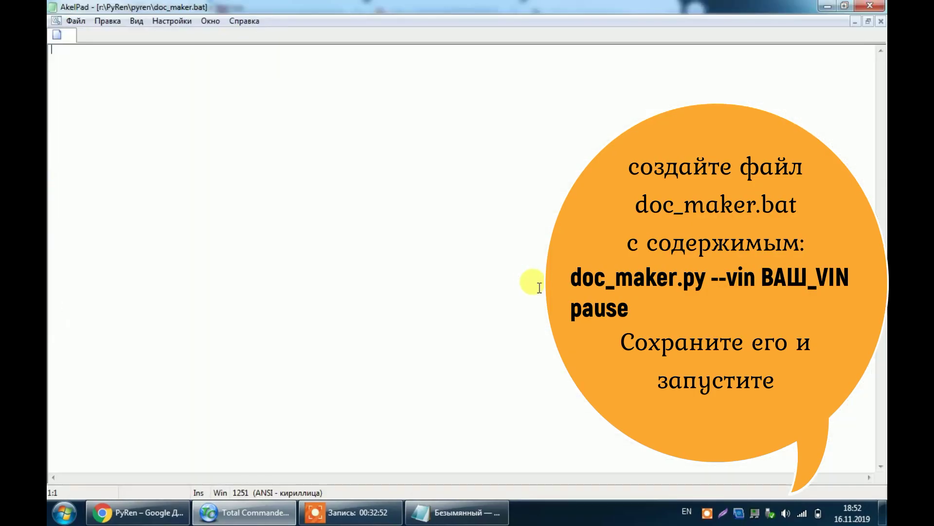
Write 'doc_maker.py --vin' with the car's VIN plus a pause line into doc_maker.bat and save
{"action": "type", "text": "doc_maker.py"}
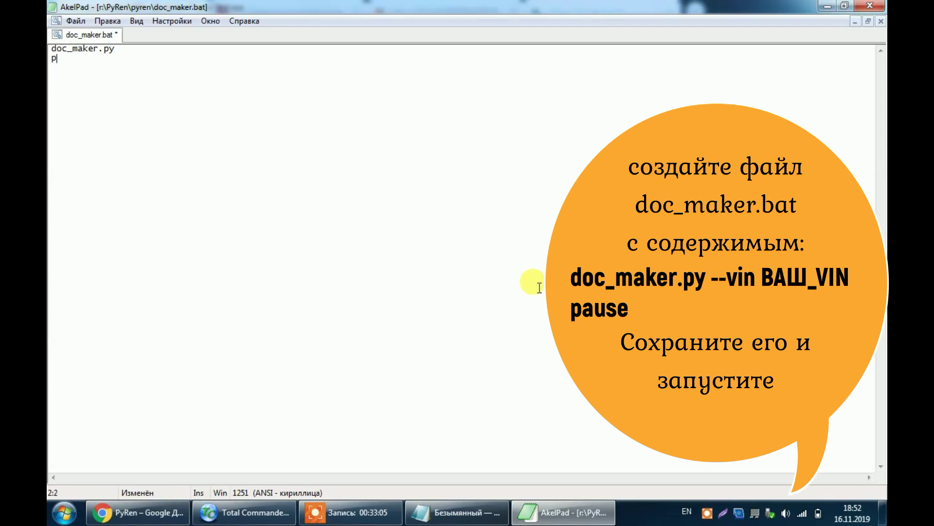
{"action": "type", "text": "u"}
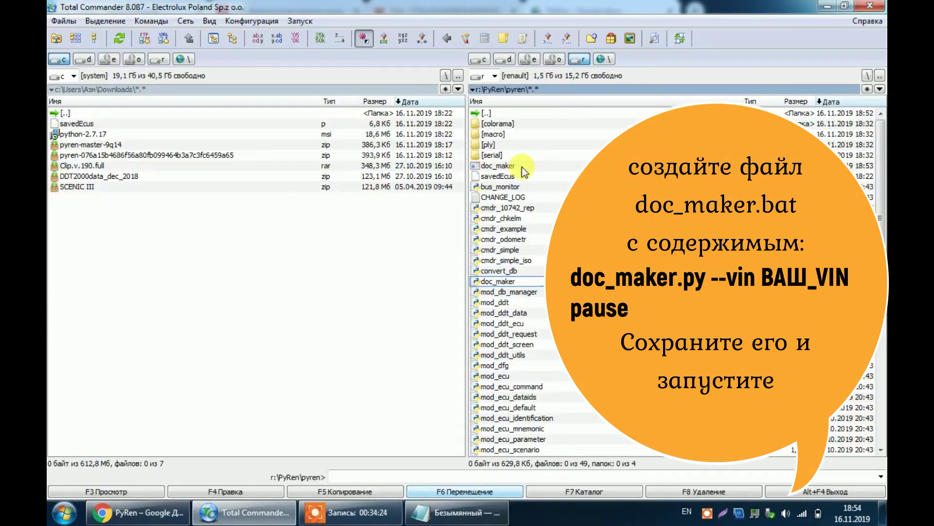
Run doc_maker.bat to process the X95 platform data, then close the console
{"action": "left_click", "coordinate": [521, 165]}
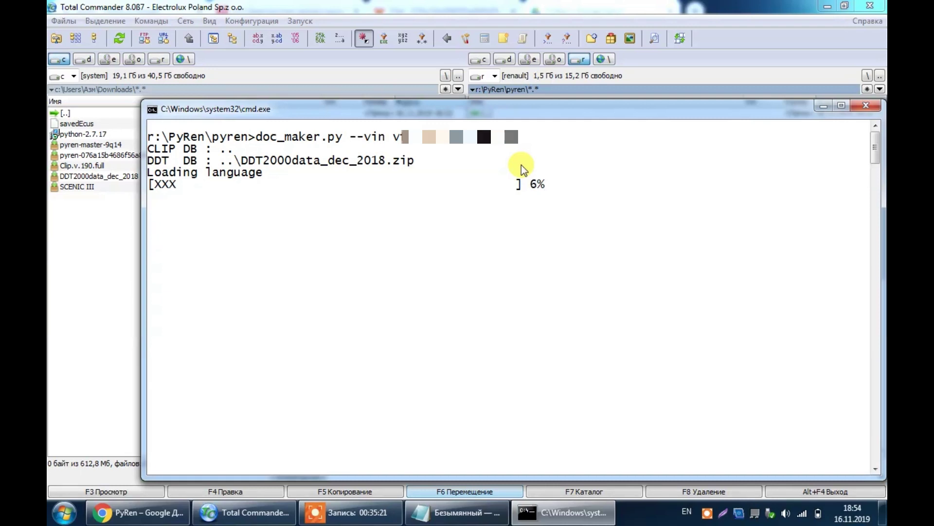
{"action": "left_click", "coordinate": [390, 509]}
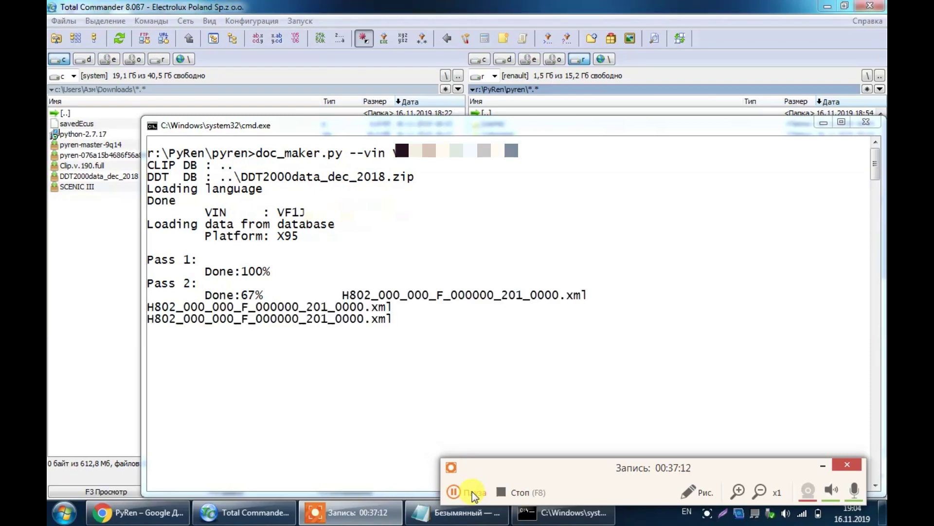
{"action": "key", "text": "Return"}
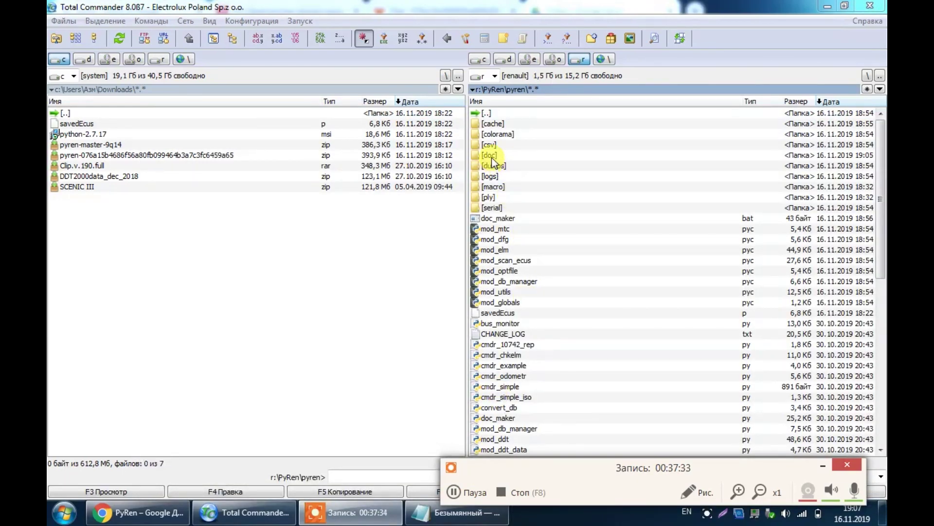
Look over the 30.7 MB htm report in doc and the macro folder, returning to pyren
{"action": "left_click", "coordinate": [491, 156]}
{"action": "double_click", "coordinate": [491, 156]}
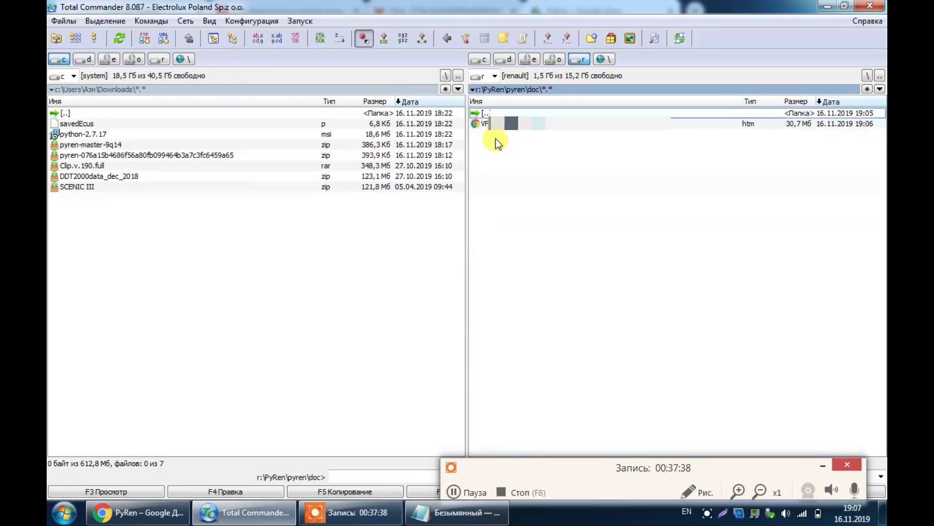
{"action": "double_click", "coordinate": [487, 113]}
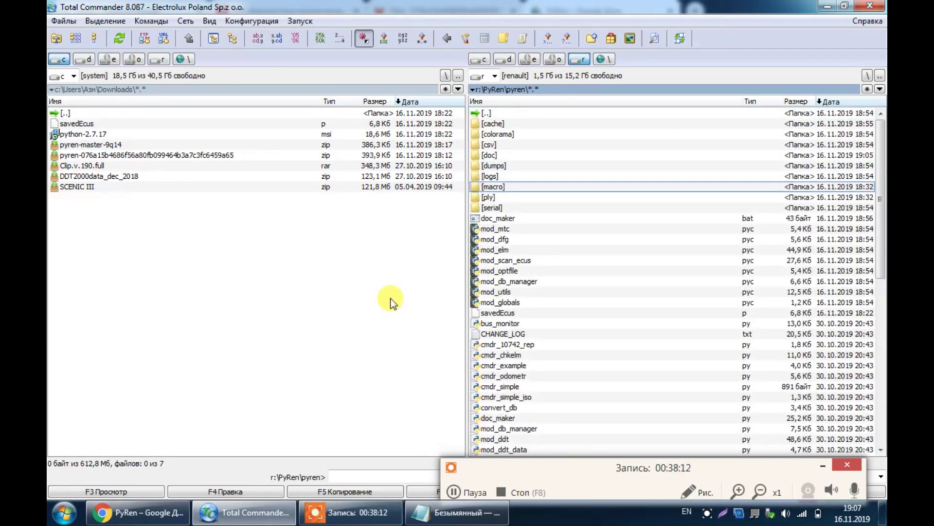
{"action": "key", "text": "Return"}
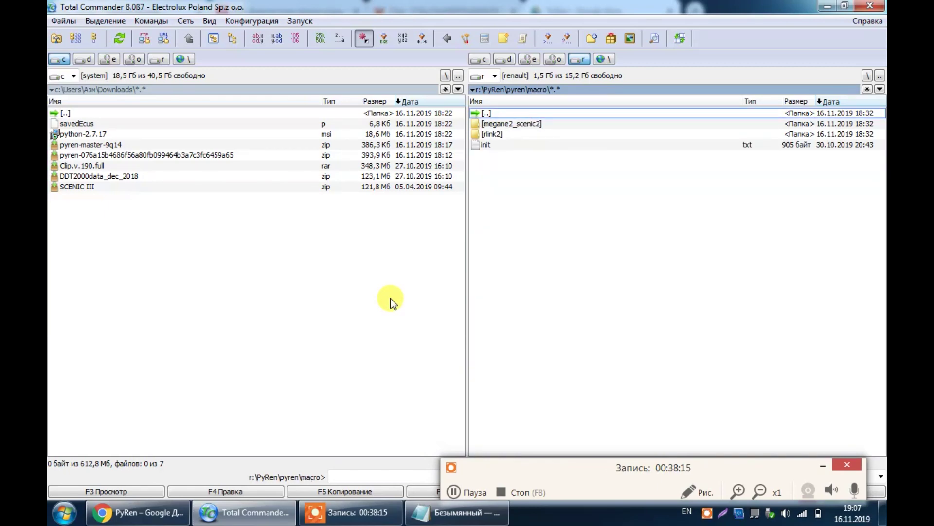
{"action": "key", "text": "Return"}
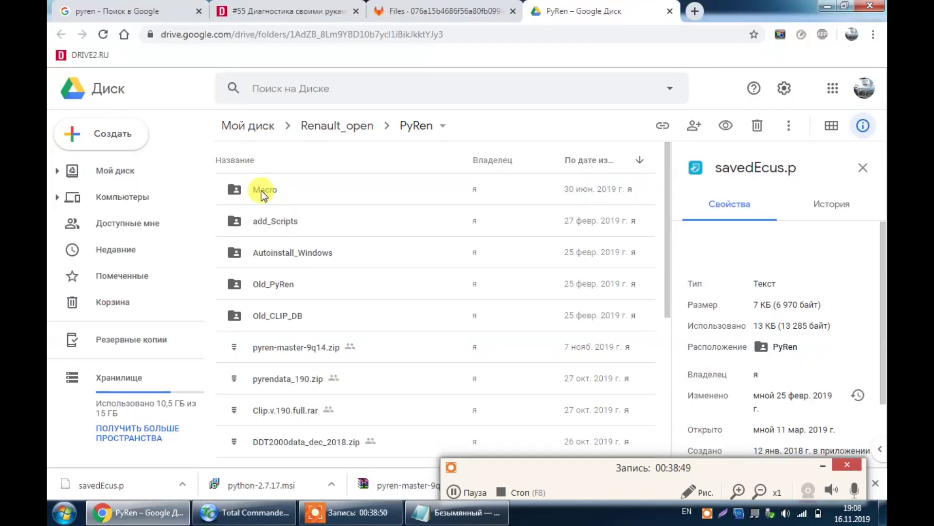
Download the x95_autoparking scripts from Drive's Macro > Megane3Scenic3 folder
{"action": "double_click", "coordinate": [264, 193]}
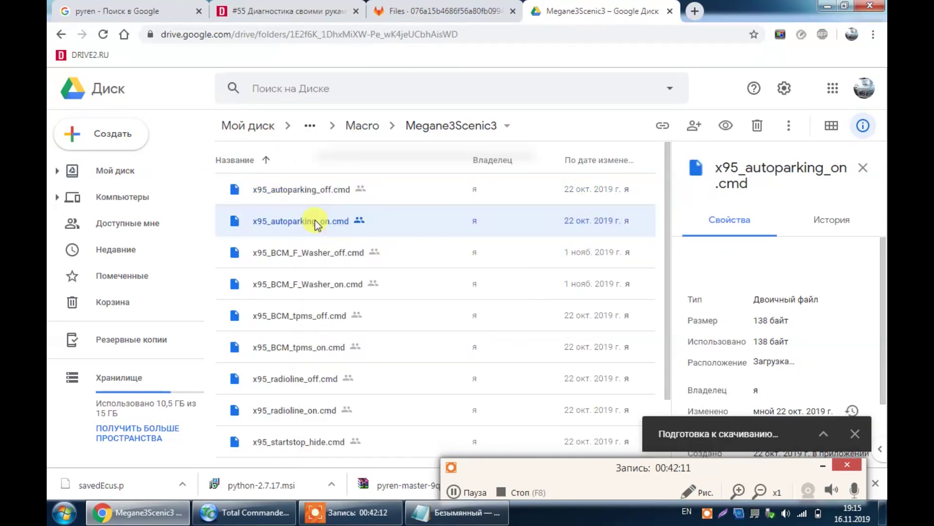
{"action": "right_click", "coordinate": [316, 220]}
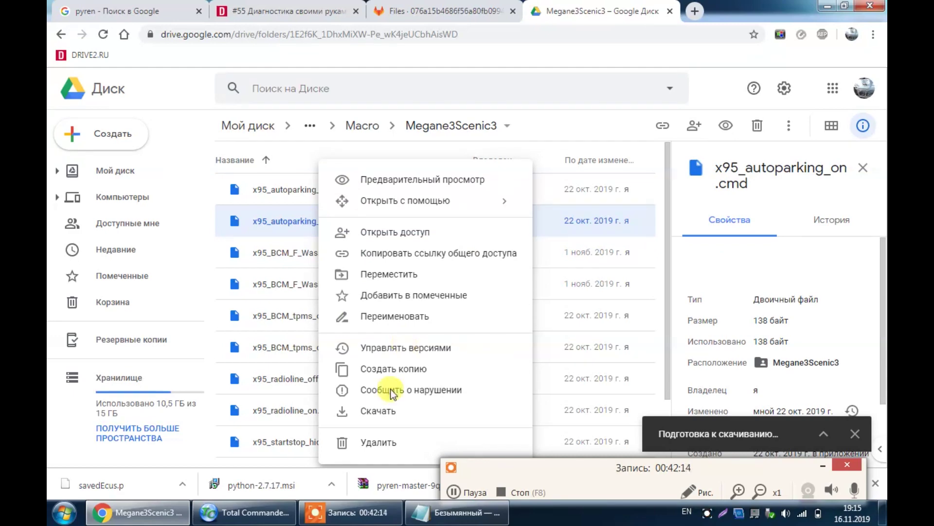
{"action": "left_click", "coordinate": [382, 411]}
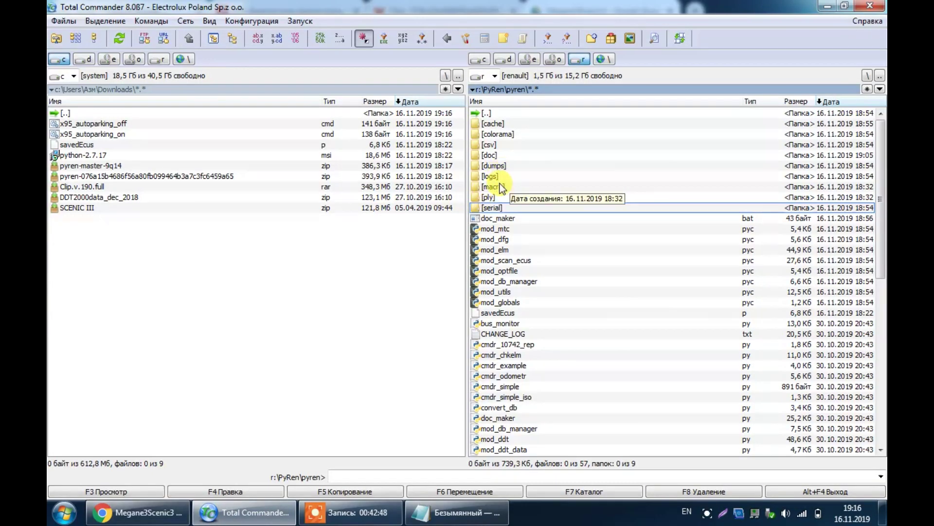
Create a megane3_scenic3 folder under macro and copy both x95_autoparking files from Downloads into it
{"action": "double_click", "coordinate": [502, 187]}
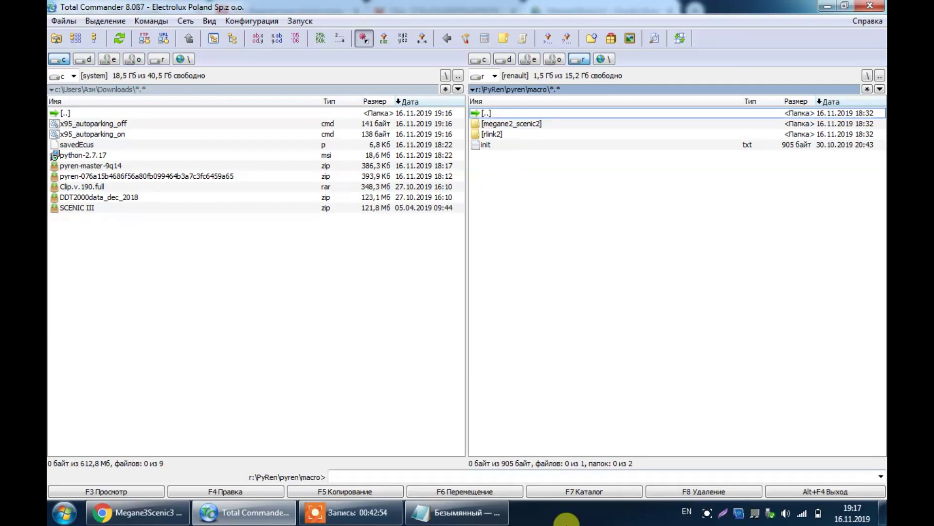
{"action": "left_click", "coordinate": [584, 493]}
{"action": "type", "text": "megane3_"}
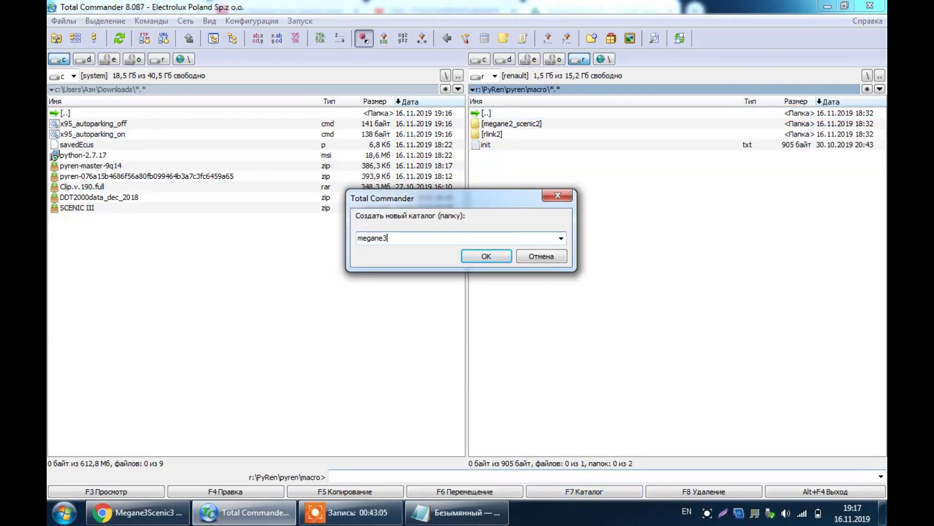
{"action": "key", "text": "Return"}
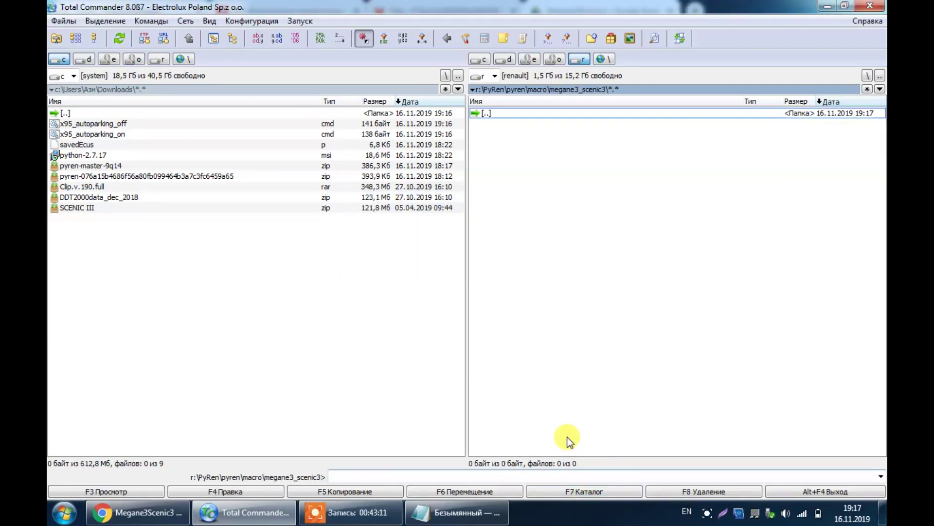
{"action": "key", "text": "Tab"}
{"action": "key", "text": "Insert"}
{"action": "key", "text": "Insert"}
{"action": "key", "text": "F5"}
{"action": "key", "text": "Return"}
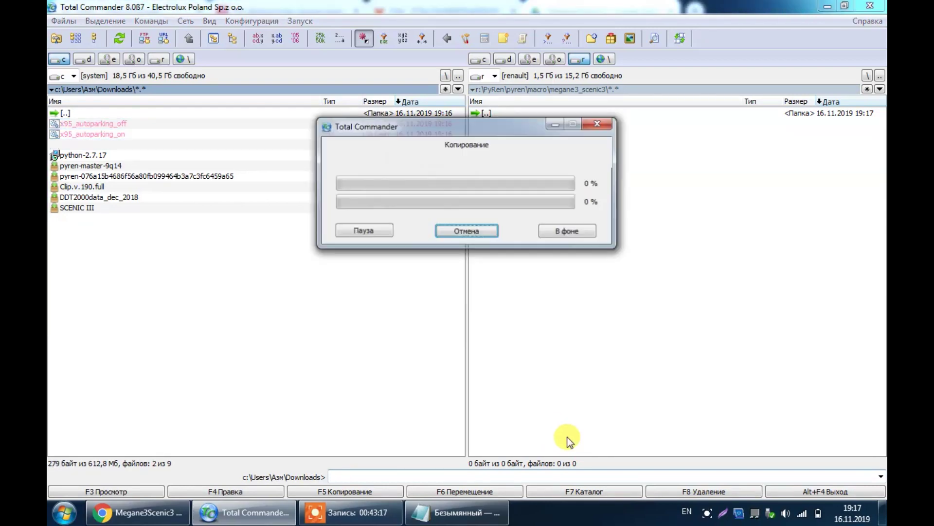
Go back up to the r:\PyRen root folder and select _pyren_launcher
{"action": "double_click", "coordinate": [502, 114]}
{"action": "double_click", "coordinate": [500, 114]}
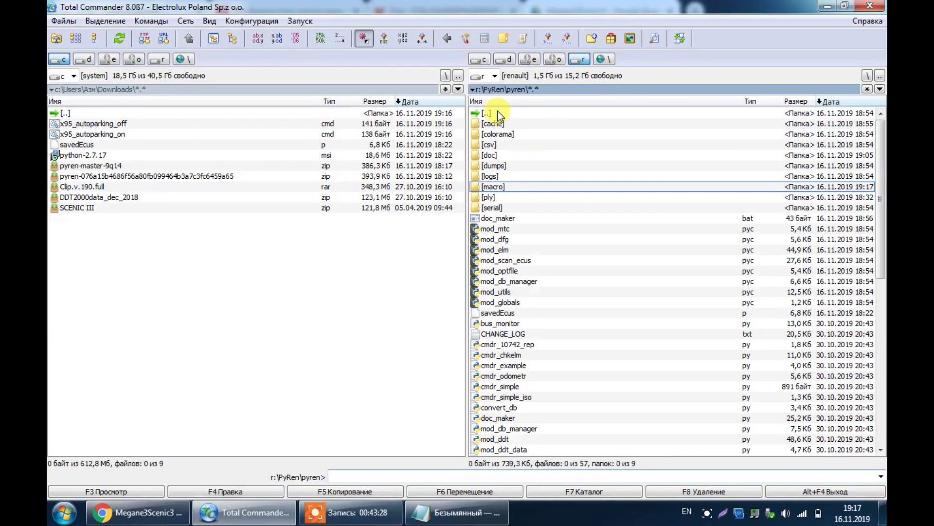
{"action": "double_click", "coordinate": [499, 115]}
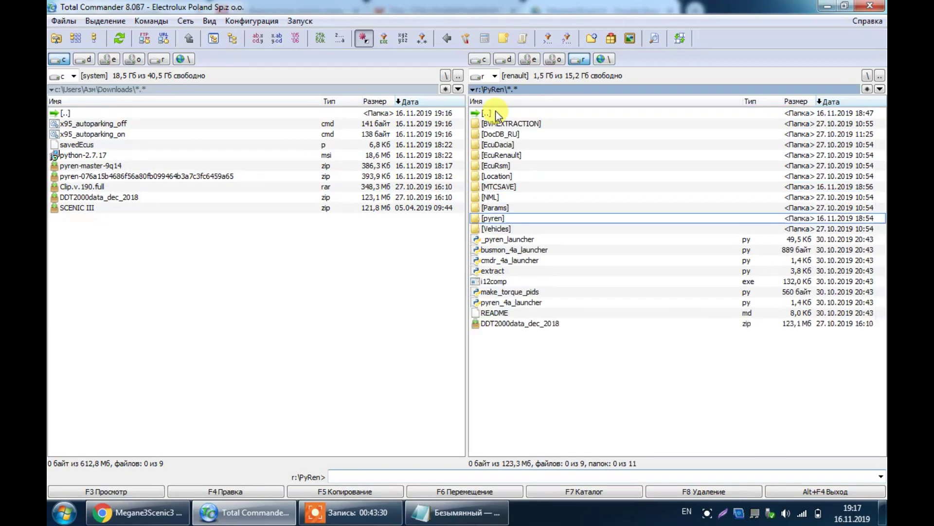
{"action": "left_click", "coordinate": [497, 239]}
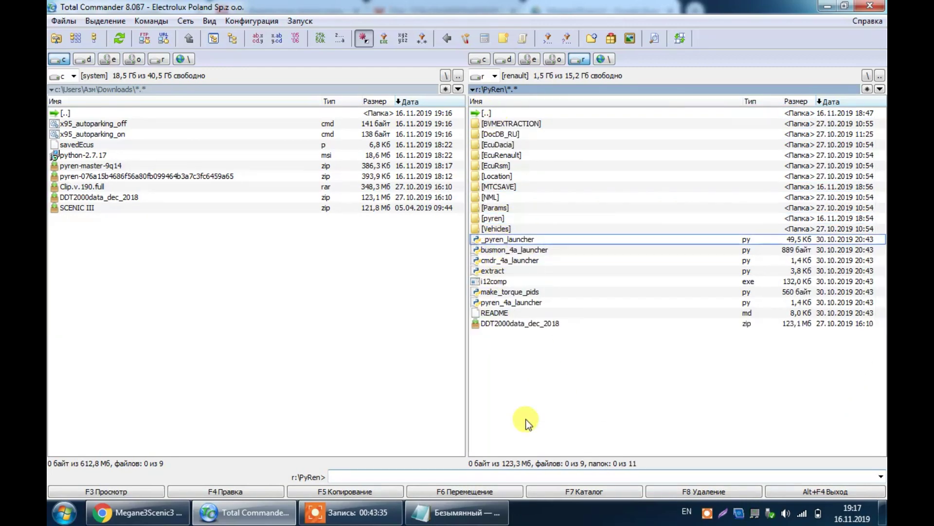
Create pyren_launcher.bat containing '_pyren_launcher.py' and 'pause', save it and close AkelPad
{"action": "key", "text": "shift+F4"}
{"action": "key", "text": "End"}
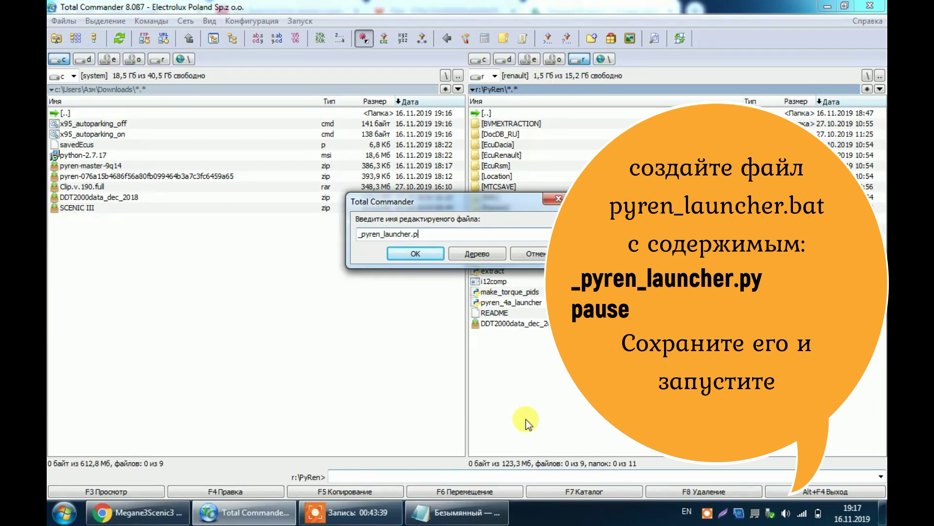
{"action": "key", "text": "BackSpace"}
{"action": "key", "text": "BackSpace"}
{"action": "type", "text": "bat"}
{"action": "key", "text": "Return"}
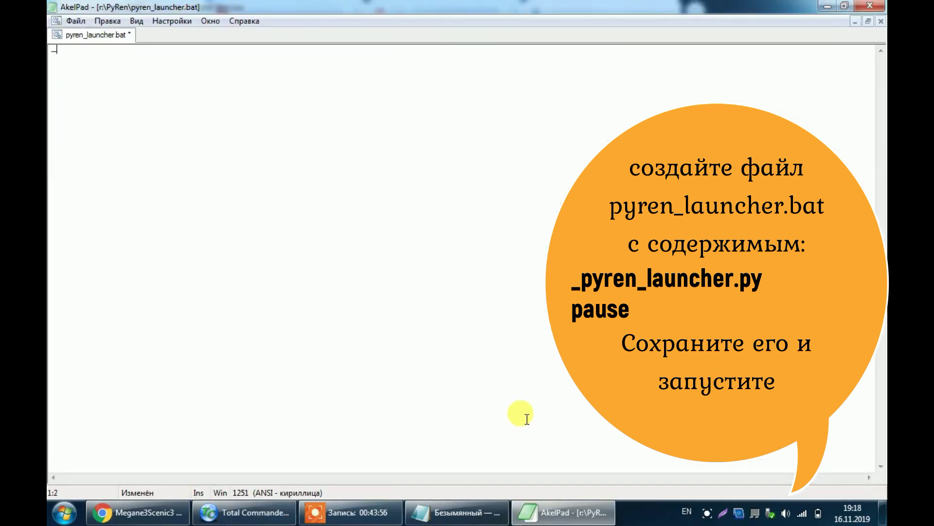
{"action": "type", "text": "_pyren_launcher.py"}
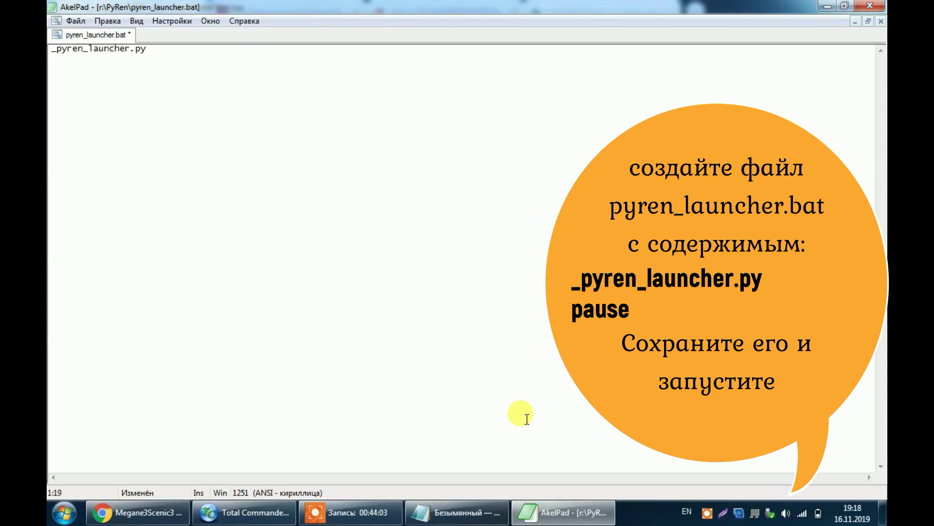
{"action": "type", "text": " pause"}
{"action": "key", "text": "ctrl+s"}
{"action": "key", "text": "alt+F4"}
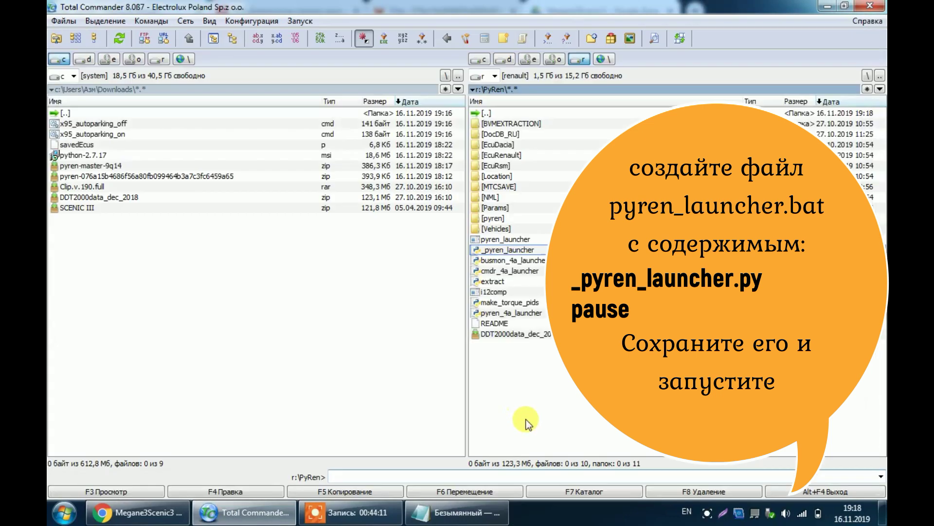
Send pyren_launcher.bat to the desktop as a shortcut via Отправить > Рабочий стол (создать ярлык)
{"action": "right_click", "coordinate": [512, 239]}
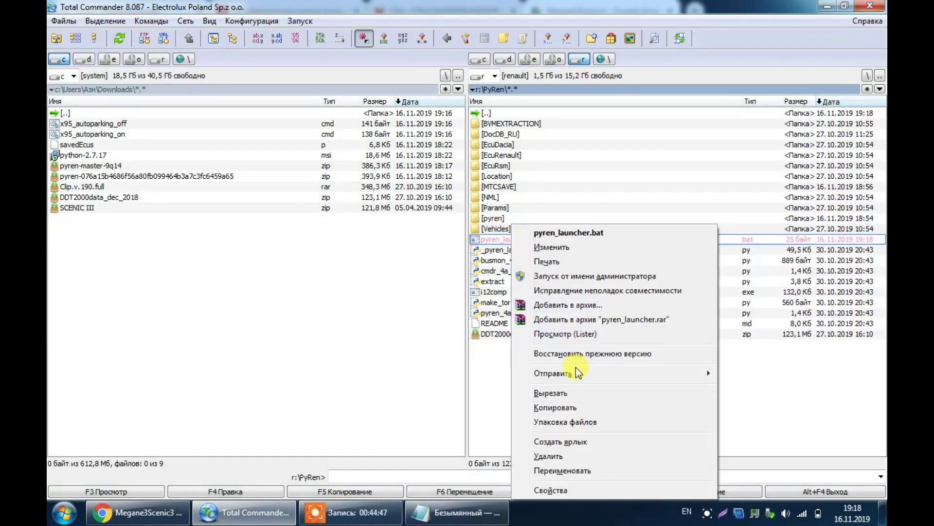
{"action": "mouse_move", "coordinate": [576, 367]}
{"action": "left_click", "coordinate": [735, 411]}
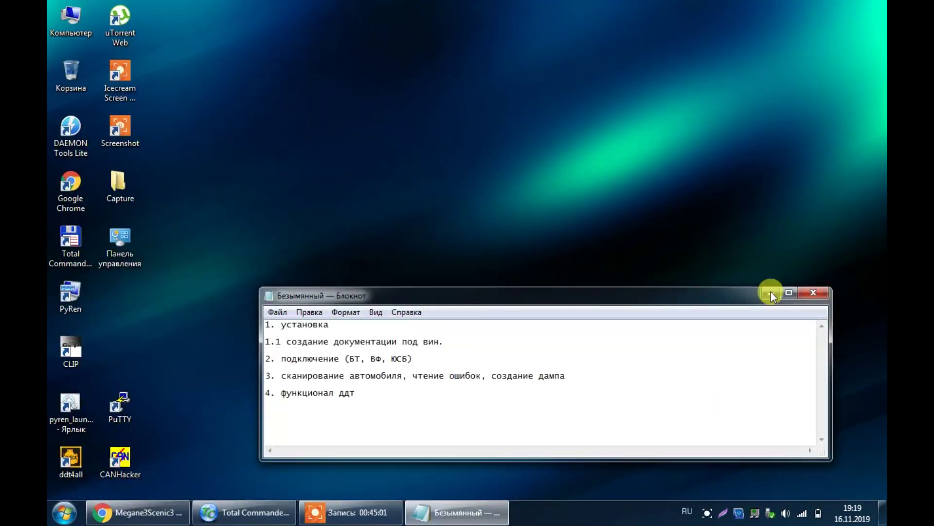
Rename the desktop launcher shortcut to PyRen_Launcher and run it
{"action": "left_click", "coordinate": [769, 293]}
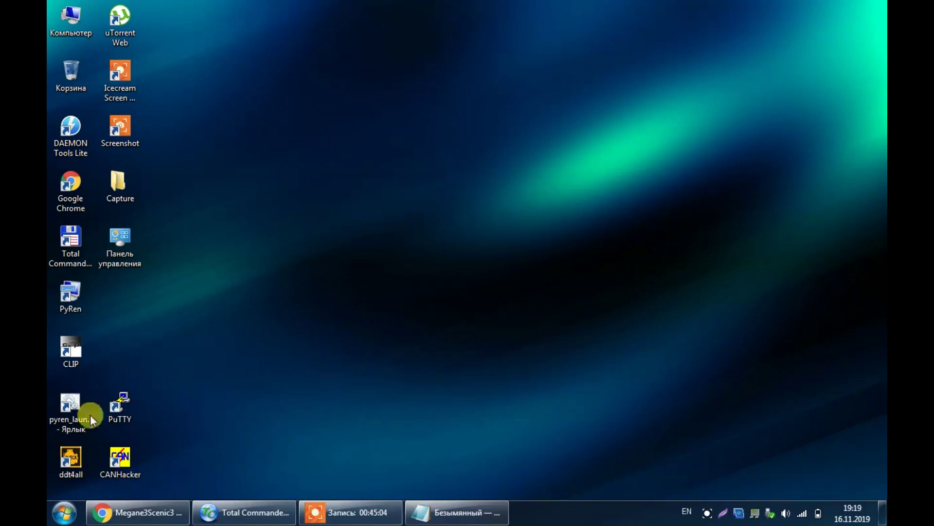
{"action": "left_click", "coordinate": [84, 413]}
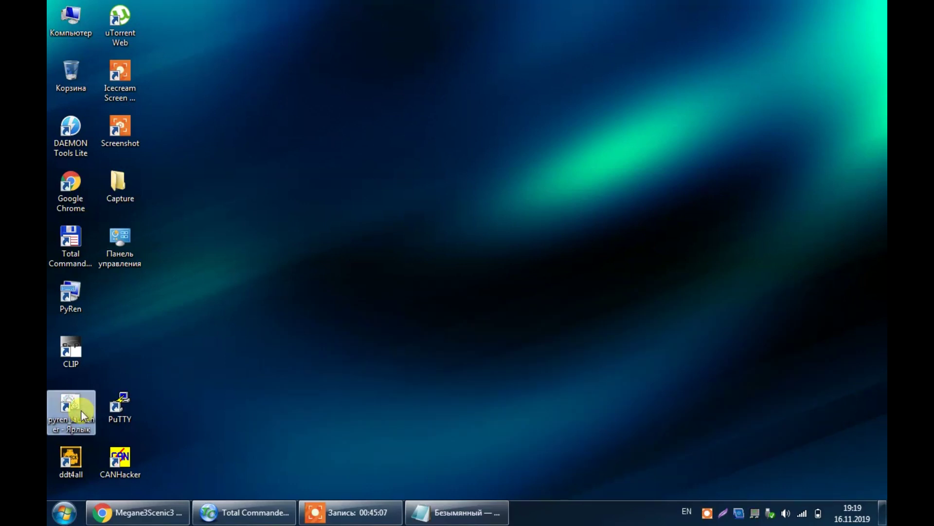
{"action": "key", "text": "F2"}
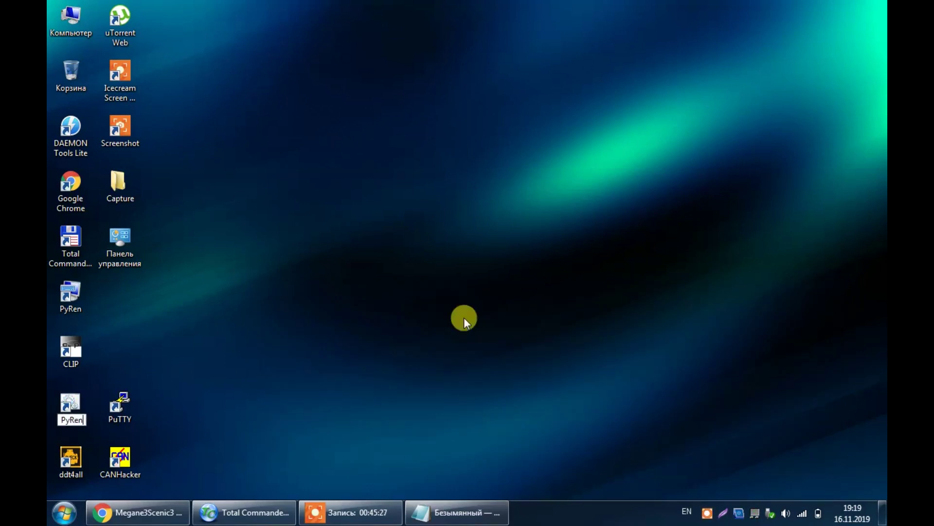
{"action": "type", "text": "_Launcher"}
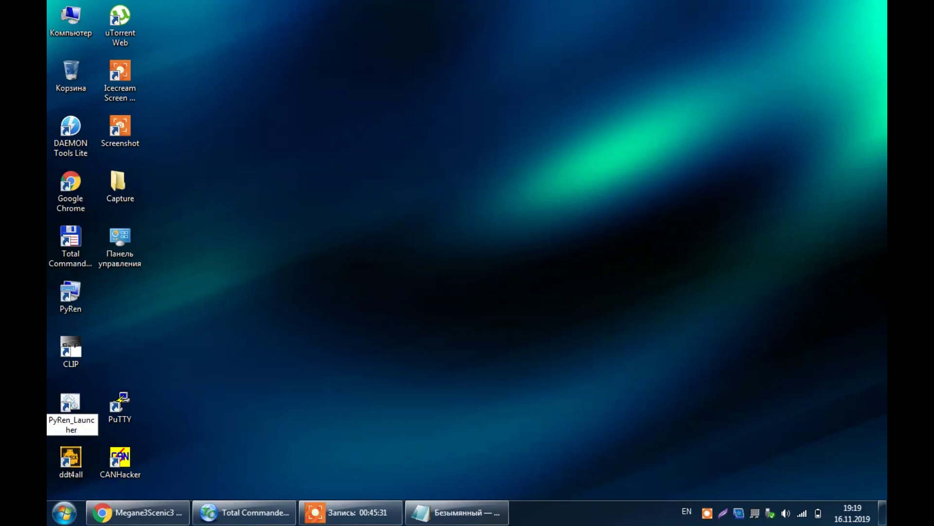
{"action": "key", "text": "Return"}
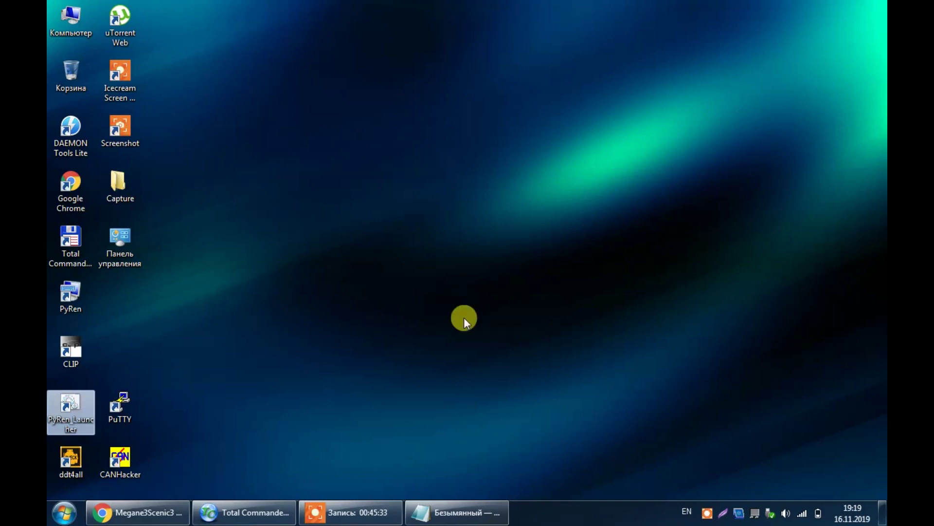
{"action": "key", "text": "Return"}
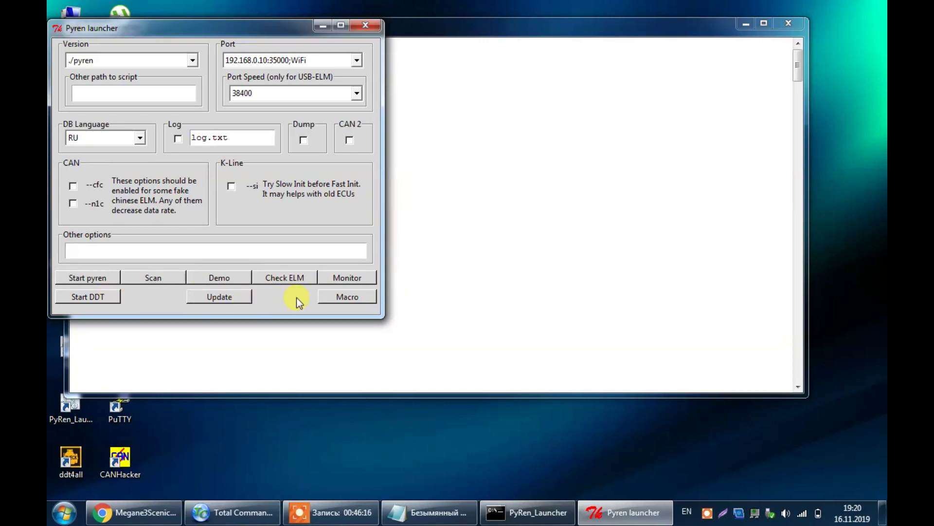
Start pyren, open ECU 3 (instrument panel) and run its first menu option
{"action": "left_click", "coordinate": [210, 278]}
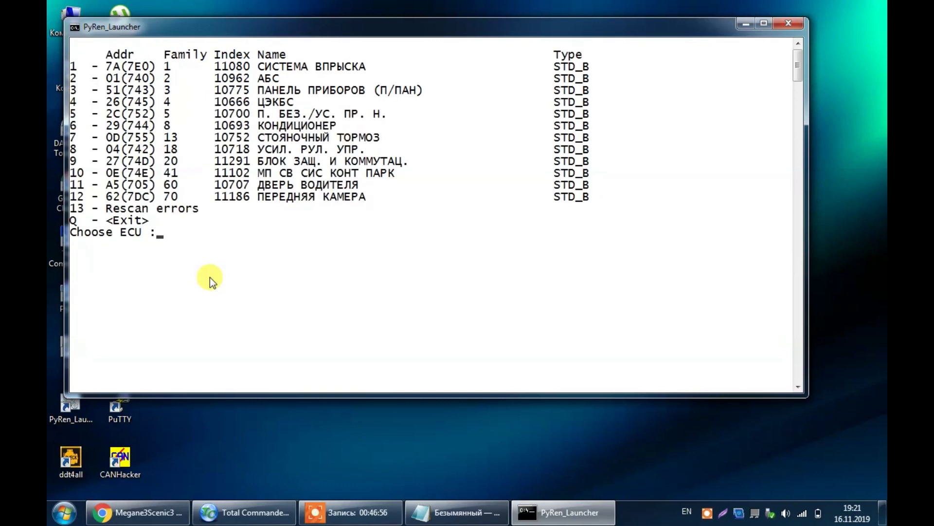
{"action": "type", "text": "3"}
{"action": "key", "text": "Return"}
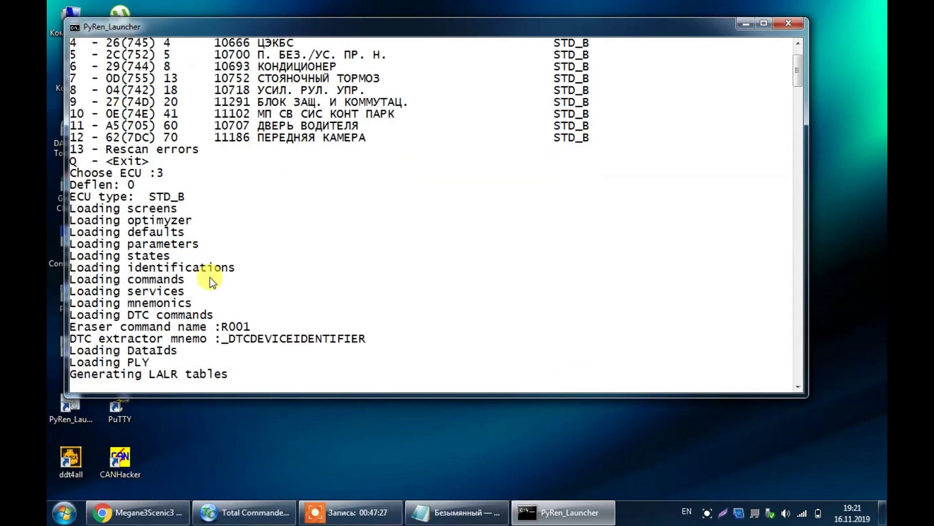
{"action": "type", "text": "1"}
{"action": "key", "text": "Return"}
Quit back out of pyren with q three times and close the paused console
{"action": "type", "text": "q"}
{"action": "key", "text": "Return"}
{"action": "type", "text": "q"}
{"action": "key", "text": "Return"}
{"action": "type", "text": "q"}
{"action": "key", "text": "Return"}
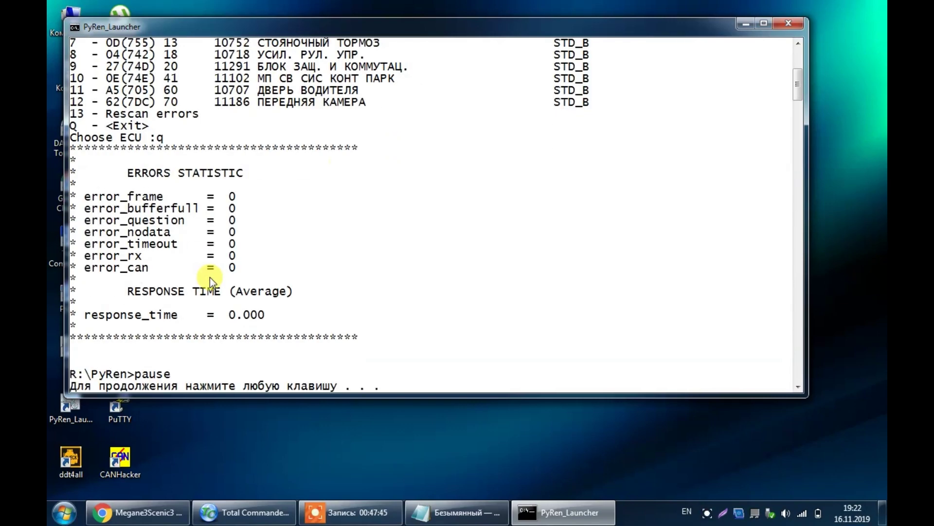
{"action": "key", "text": "Return"}
{"action": "left_click", "coordinate": [323, 506]}
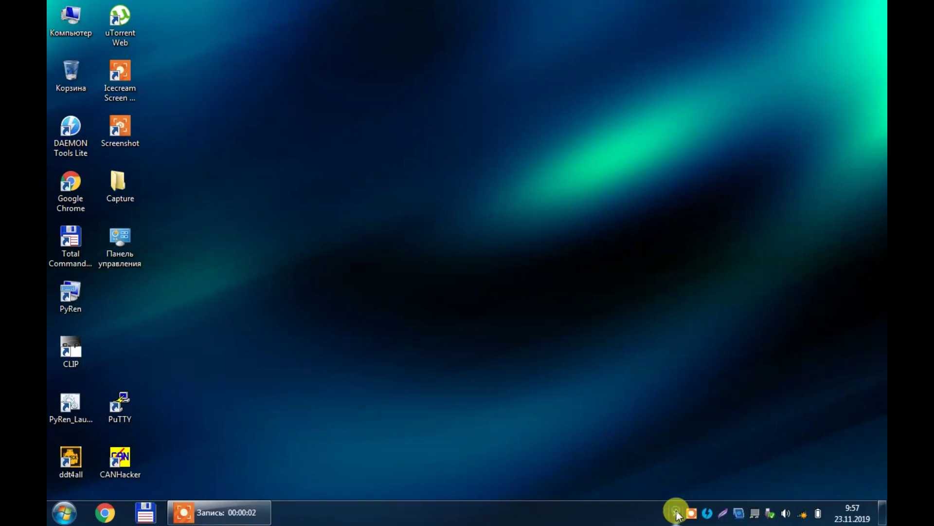
Add the OBDII adapter as a Bluetooth device, entering its pairing code, and finish the wizard
{"action": "right_click", "coordinate": [676, 514]}
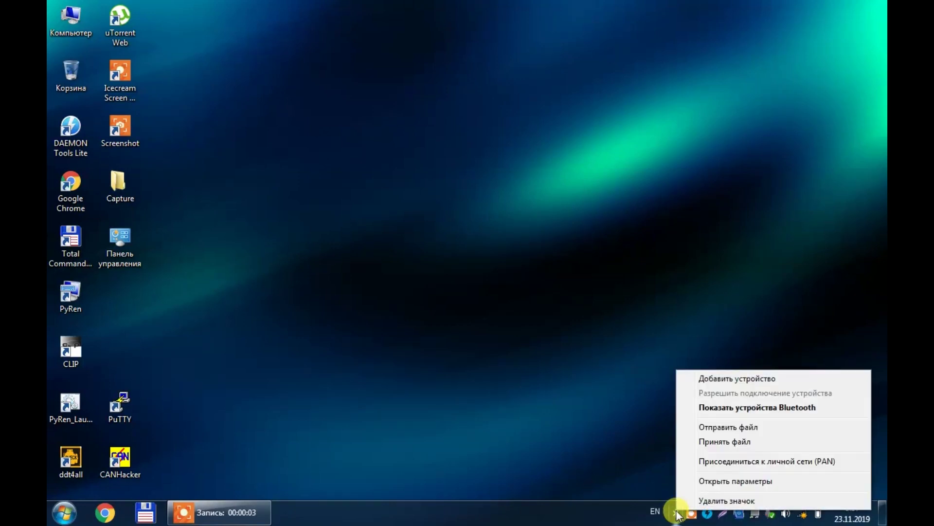
{"action": "left_click", "coordinate": [720, 376]}
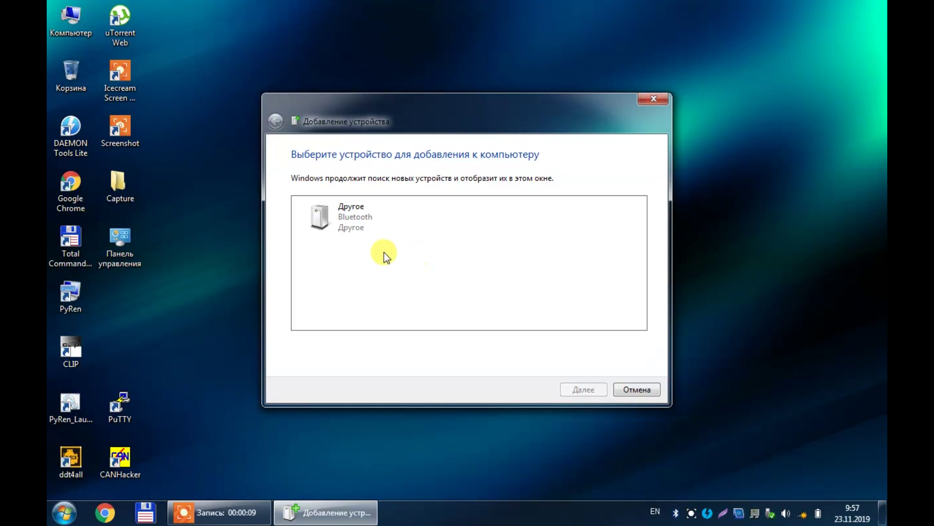
{"action": "left_click", "coordinate": [349, 230]}
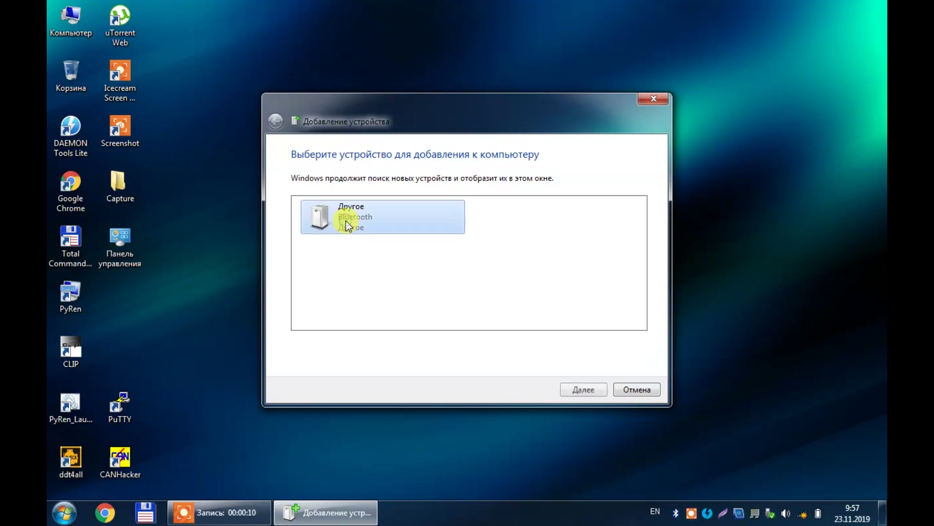
{"action": "left_click", "coordinate": [580, 390]}
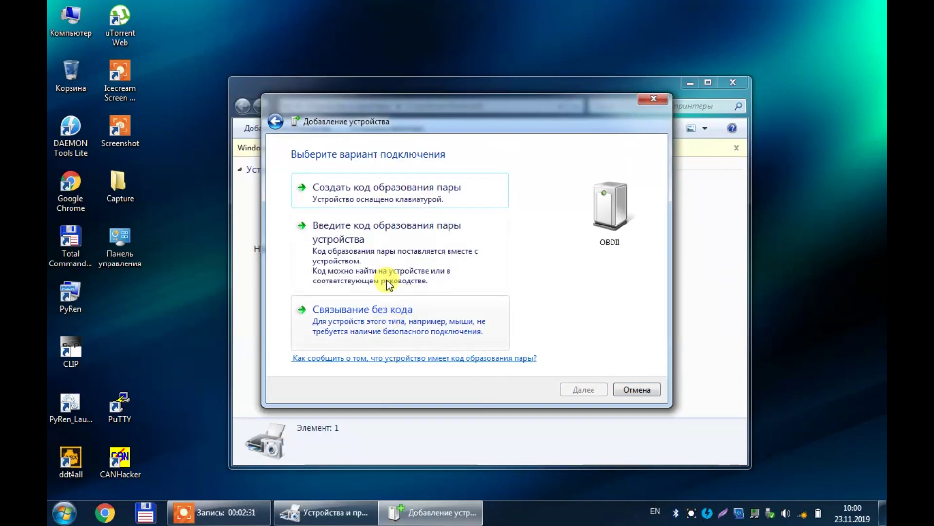
{"action": "left_click", "coordinate": [387, 265]}
{"action": "type", "text": "1234"}
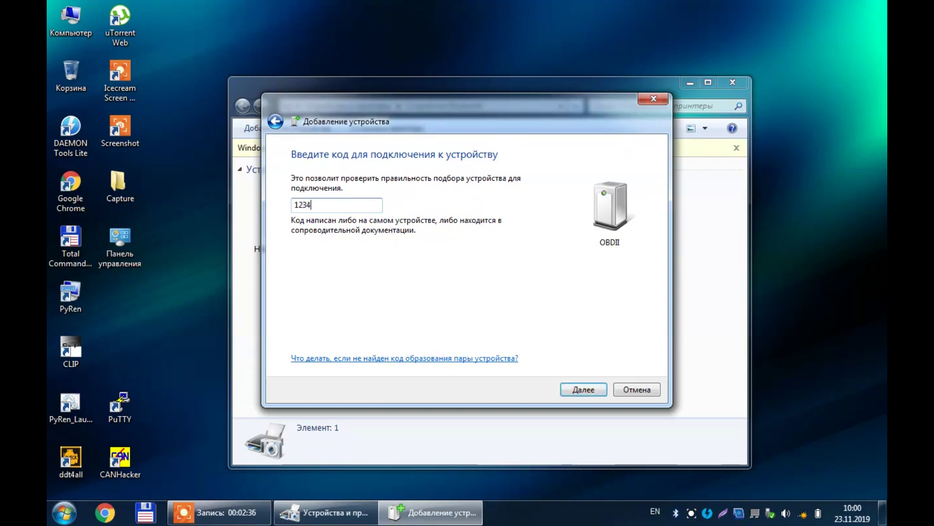
{"action": "left_click", "coordinate": [577, 389]}
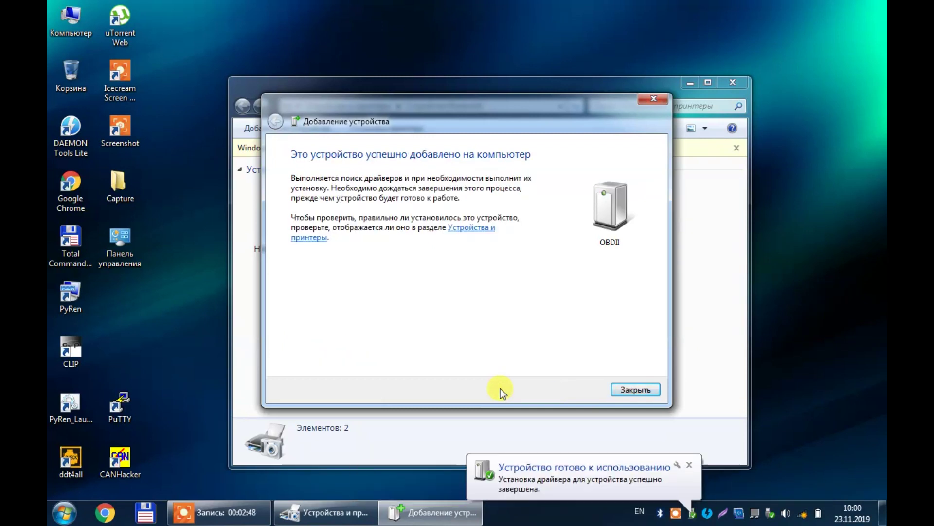
{"action": "left_click", "coordinate": [629, 389]}
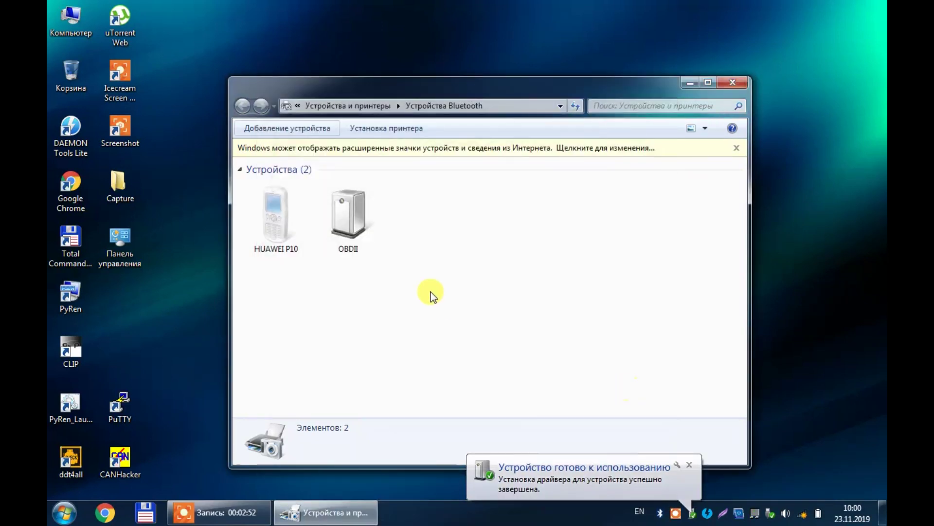
Check the OBDII adapter's Services tab for its COM8 port, then close the Bluetooth windows
{"action": "right_click", "coordinate": [338, 228]}
{"action": "left_click", "coordinate": [372, 291]}
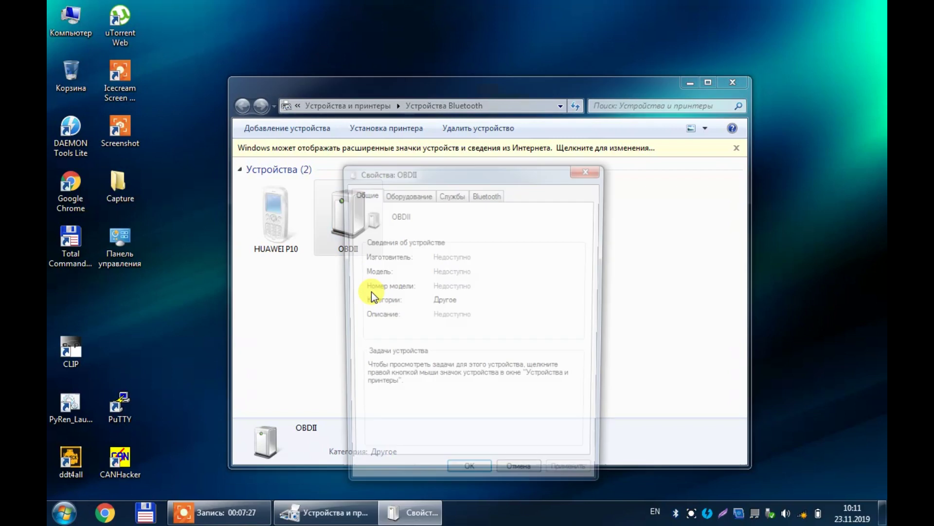
{"action": "left_click", "coordinate": [448, 194]}
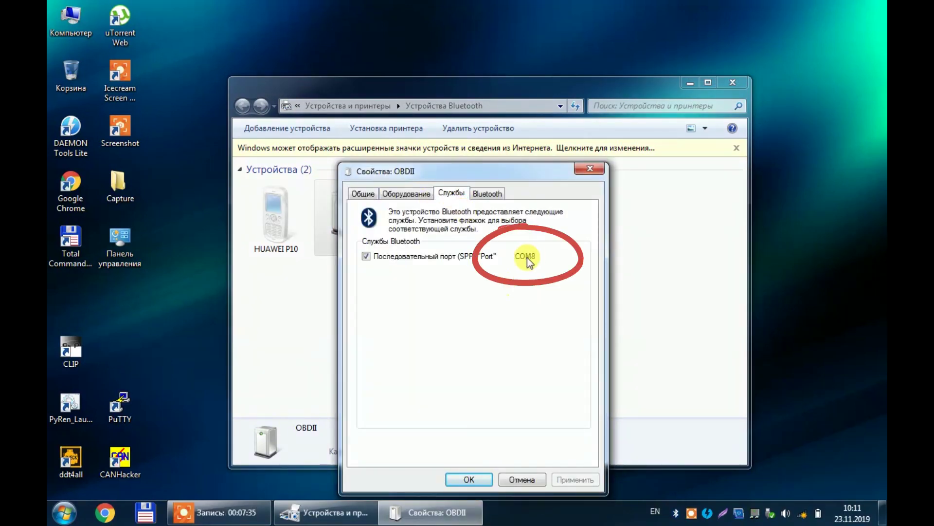
{"action": "left_click", "coordinate": [521, 480]}
{"action": "left_click", "coordinate": [733, 81]}
Open Device Manager from Computer properties, expand Порты (COM и LPT) to check COM4, then close it
{"action": "right_click", "coordinate": [75, 19]}
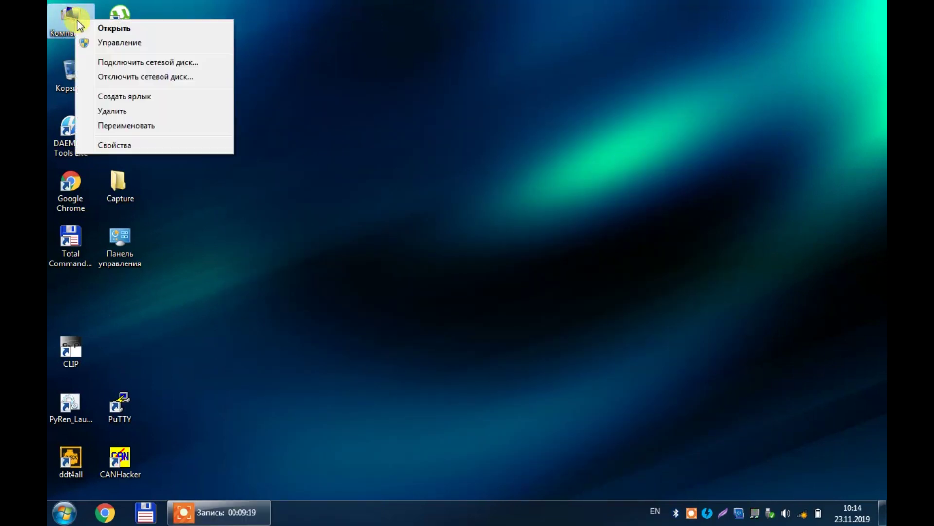
{"action": "left_click", "coordinate": [127, 142]}
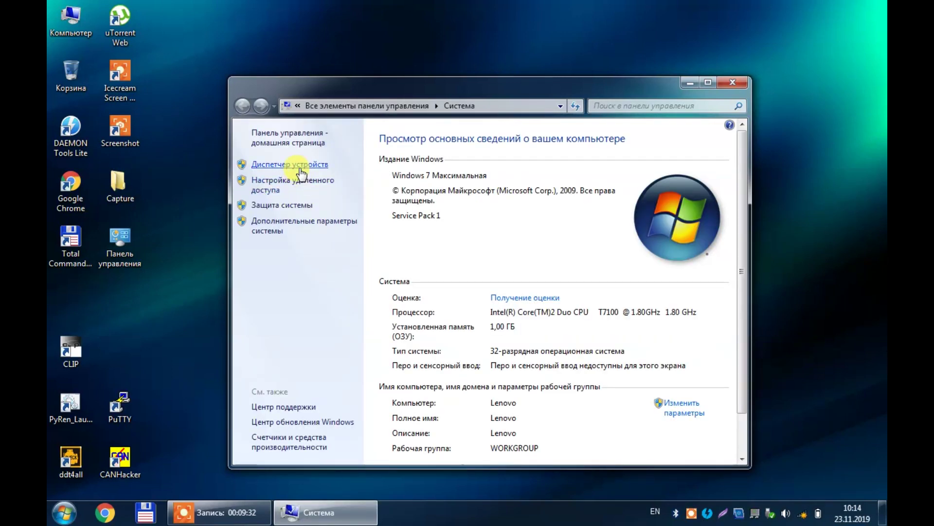
{"action": "left_click", "coordinate": [301, 166]}
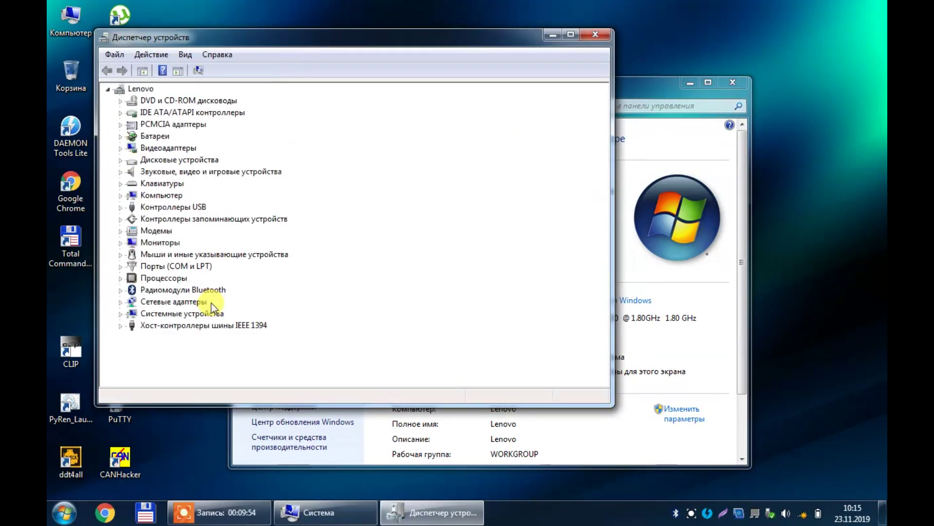
{"action": "double_click", "coordinate": [143, 266]}
{"action": "left_click", "coordinate": [156, 278]}
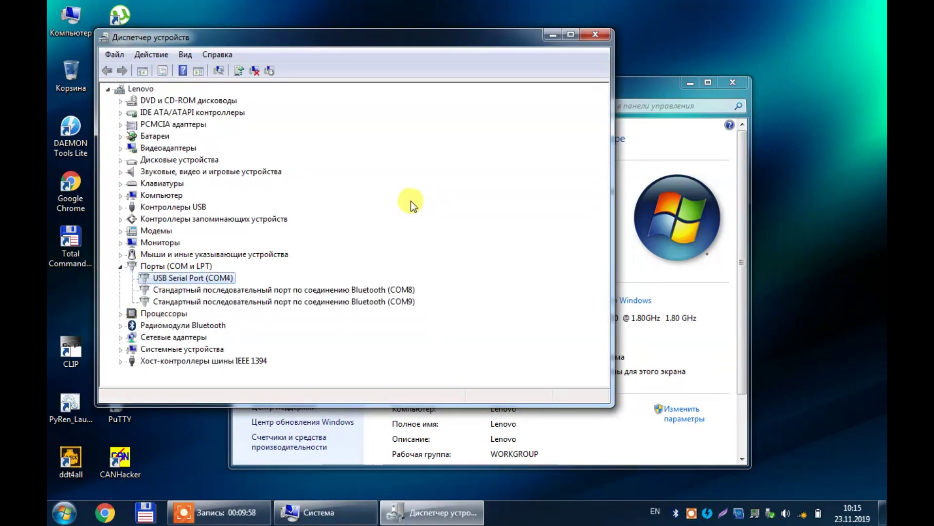
{"action": "left_click", "coordinate": [595, 34]}
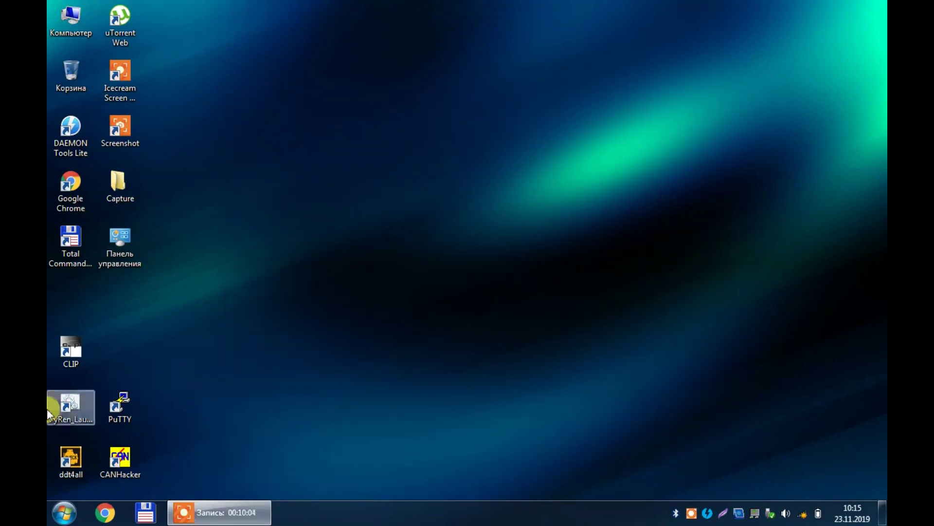
From the PyRen launcher, run Check ELM on USB Serial Port COM4, then close the console
{"action": "double_click", "coordinate": [70, 404]}
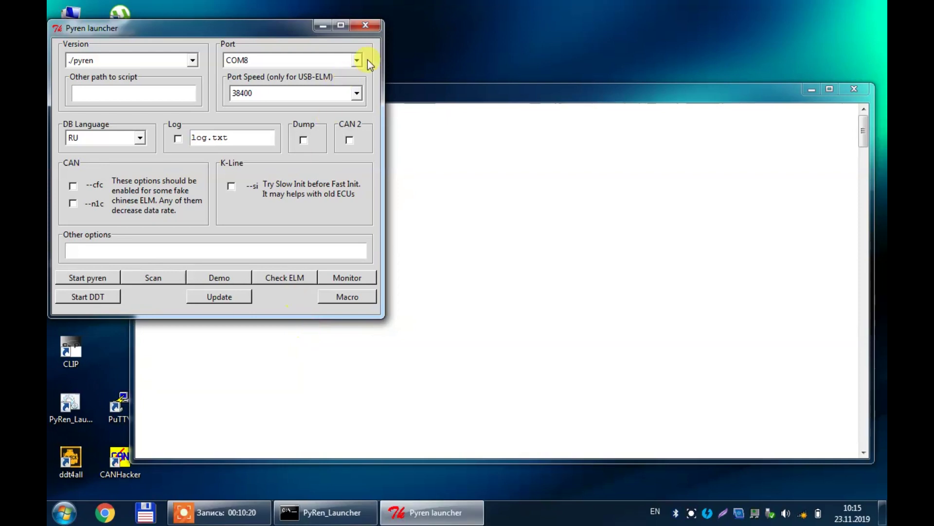
{"action": "left_click", "coordinate": [358, 60]}
{"action": "left_click", "coordinate": [350, 71]}
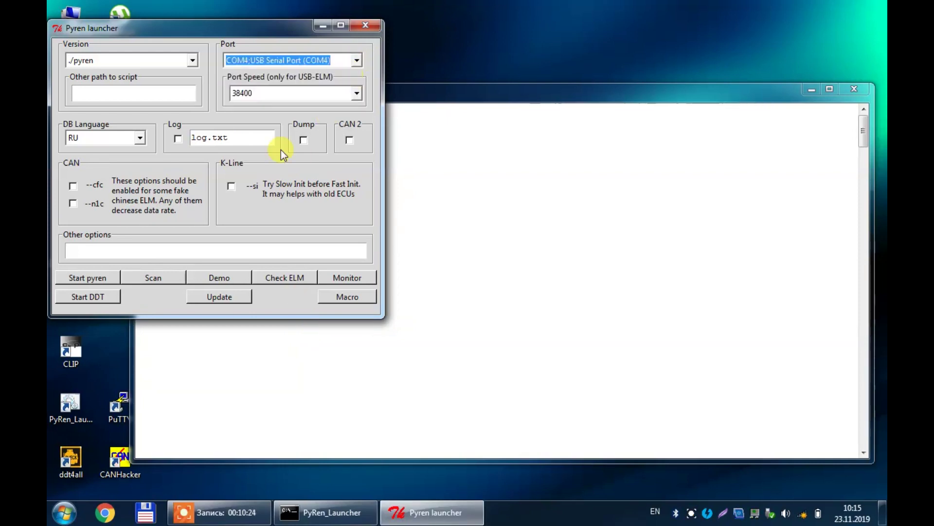
{"action": "left_click", "coordinate": [275, 277]}
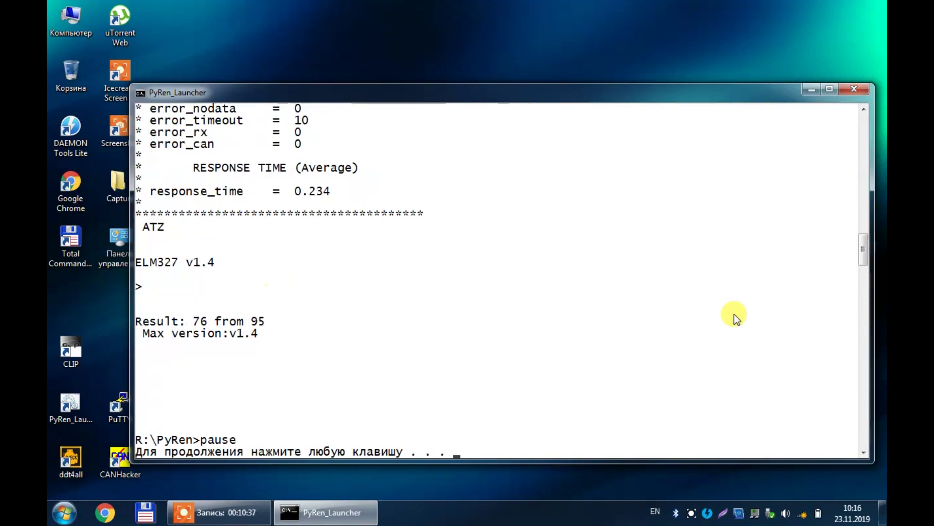
{"action": "mouse_move", "coordinate": [864, 243]}
{"action": "left_mouse_down"}
{"action": "mouse_move", "coordinate": [864, 224]}
{"action": "mouse_move", "coordinate": [864, 251]}
{"action": "left_mouse_up"}
{"action": "key", "text": "Return"}
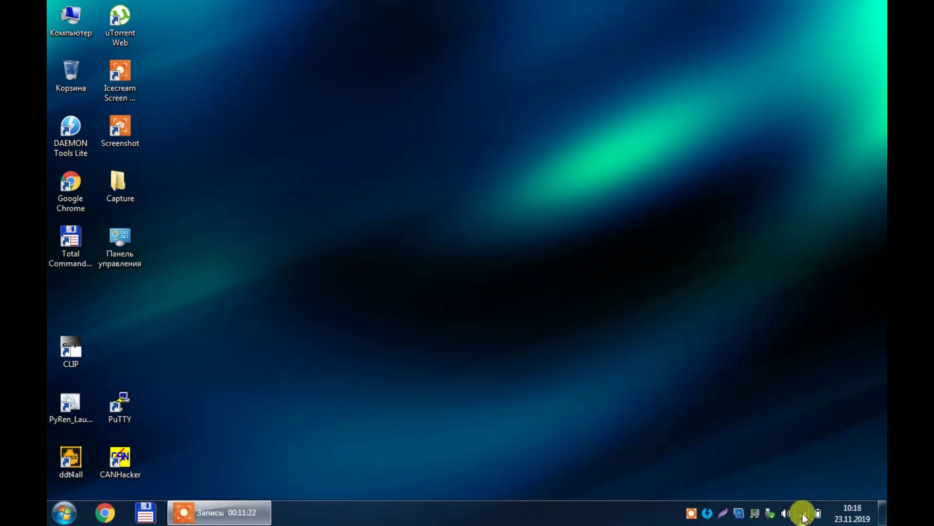
Check for the WiFi_OBDII network in the tray list and open a Command Prompt by searching cmd
{"action": "left_click", "coordinate": [803, 515]}
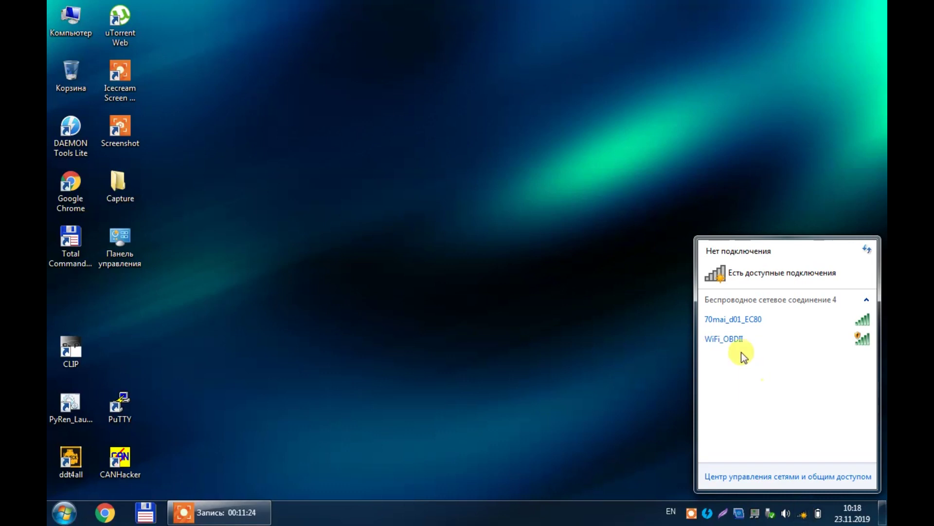
{"action": "left_click", "coordinate": [736, 340]}
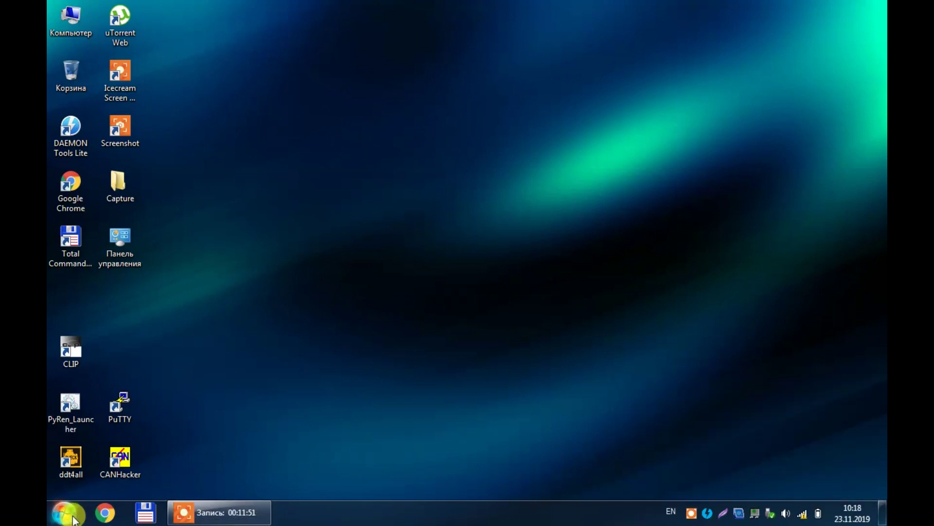
{"action": "left_click", "coordinate": [64, 513]}
{"action": "left_click", "coordinate": [99, 481]}
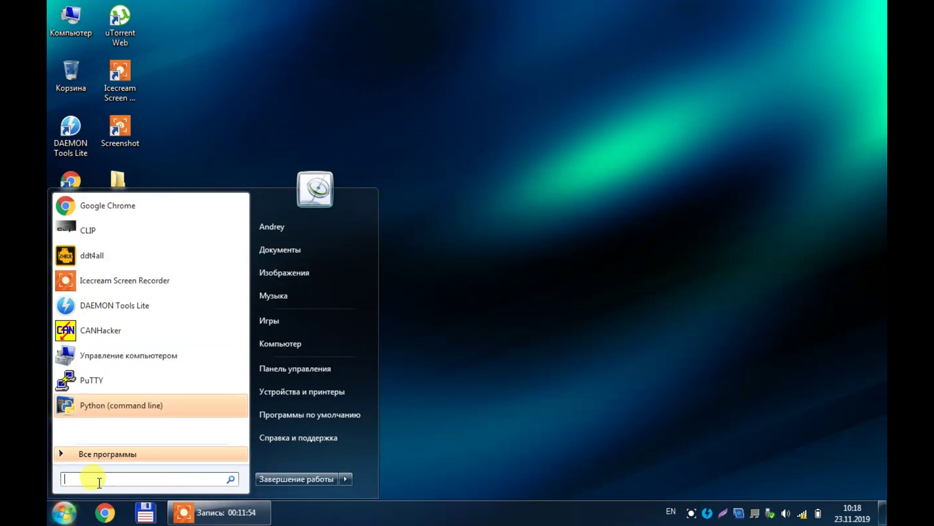
{"action": "type", "text": "cmd"}
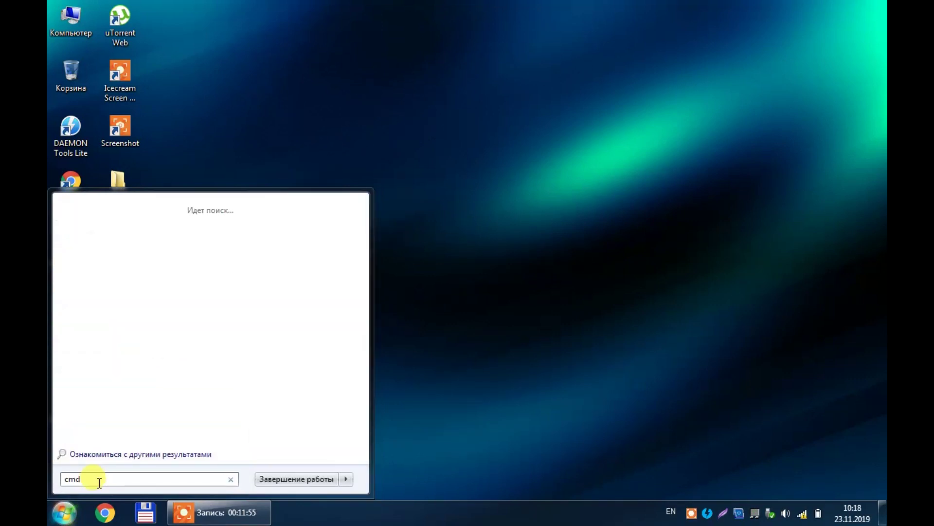
{"action": "key", "text": "Escape"}
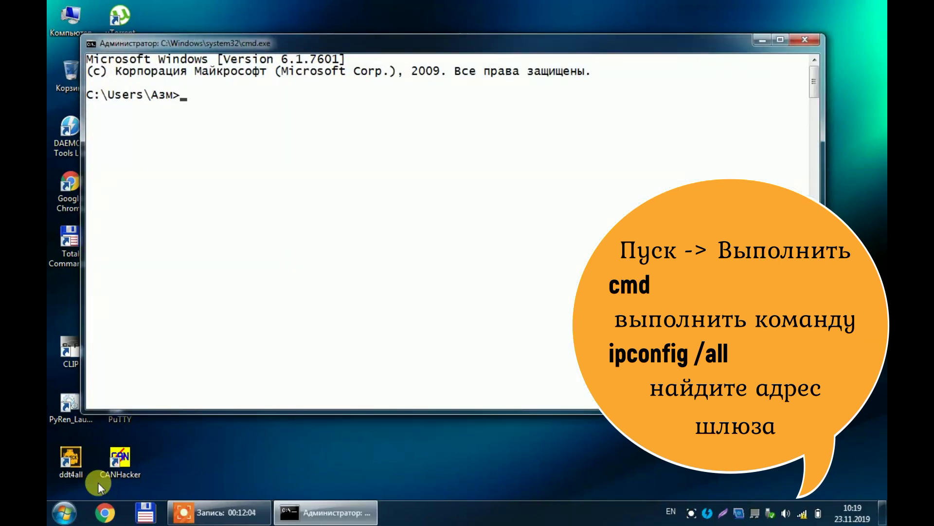
Run ipconfig /all to read the Wi-Fi default gateway 192.168.0.10, then exit the prompt
{"action": "key", "text": "BackSpace"}
{"action": "type", "text": "pconfig /all"}
{"action": "key", "text": "Return"}
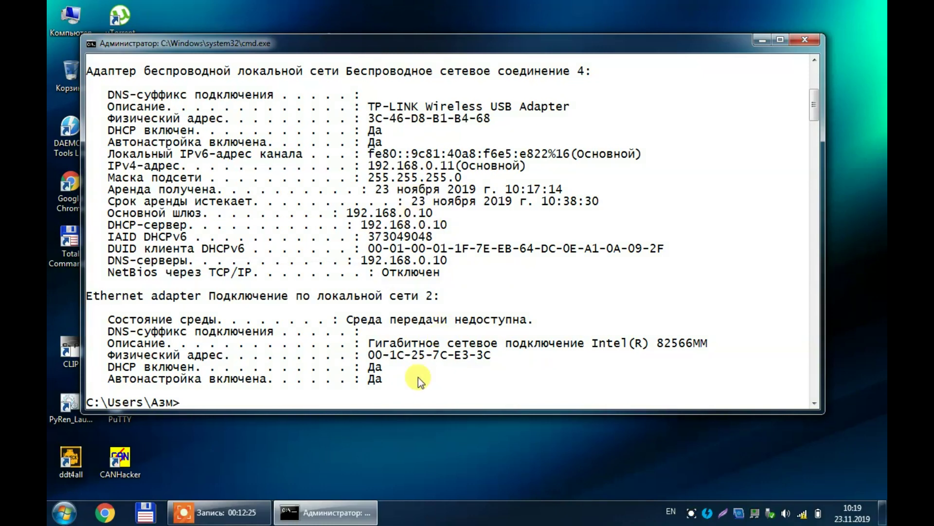
{"action": "type", "text": "exit"}
{"action": "key", "text": "Return"}
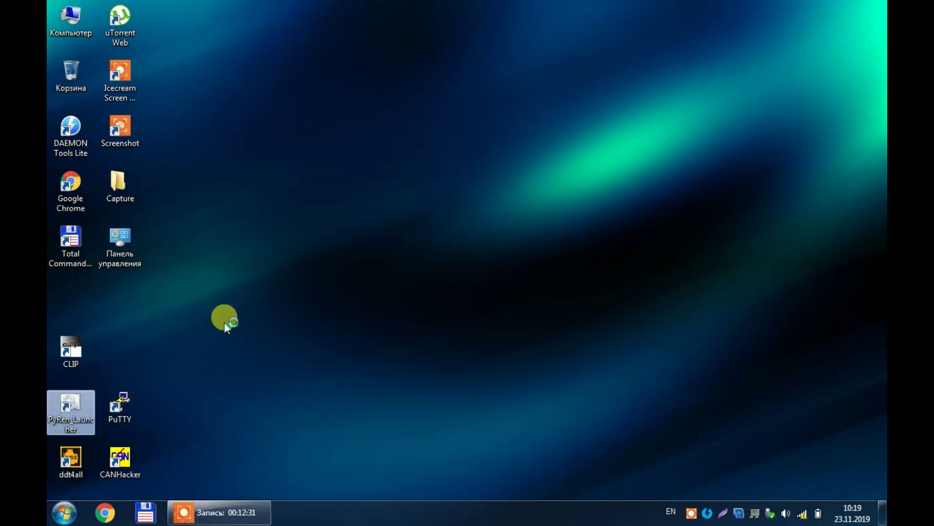
Check the ELM adapter on port 192.168.0.10:35000 WiFi: 75 of 95 commands pass, max v1.4
{"action": "double_click", "coordinate": [75, 411]}
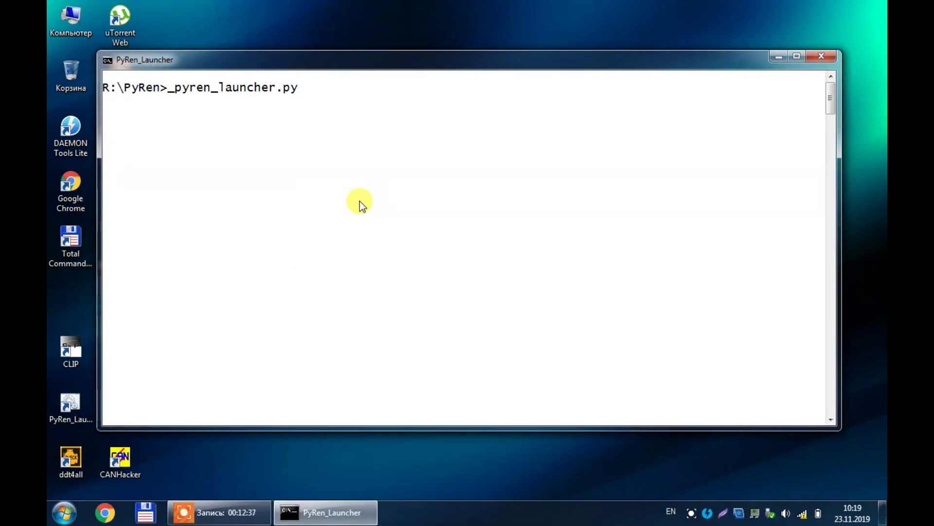
{"action": "left_click", "coordinate": [356, 60]}
{"action": "left_click", "coordinate": [336, 76]}
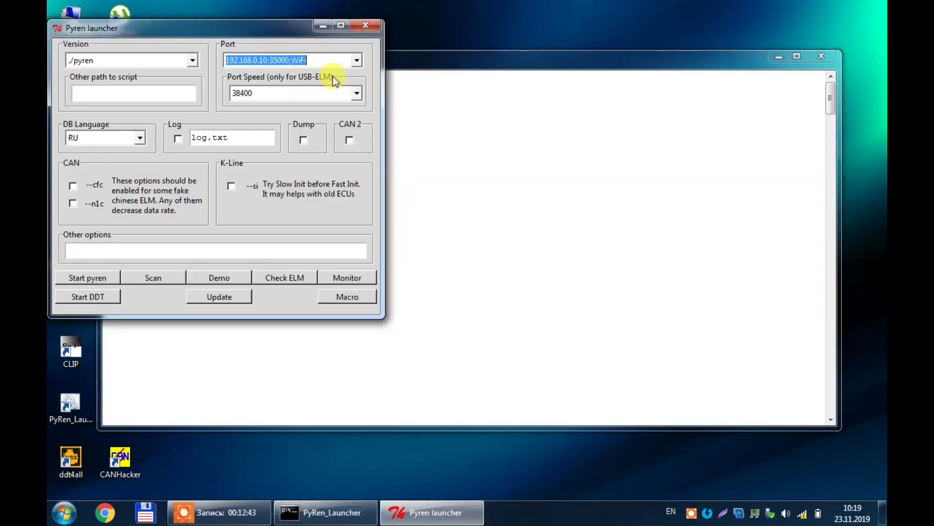
{"action": "left_click", "coordinate": [273, 277]}
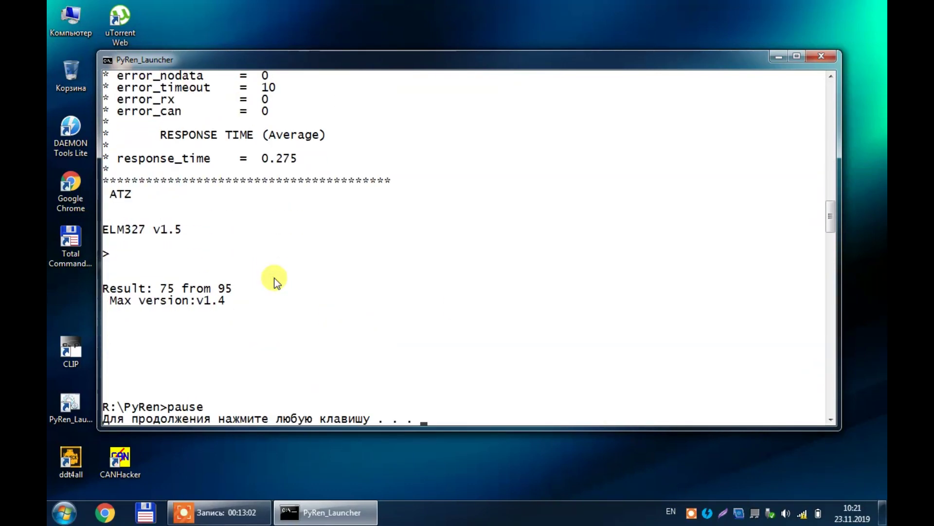
{"action": "scroll", "coordinate": [828, 226], "scroll_direction": "up", "scroll_amount": 4}
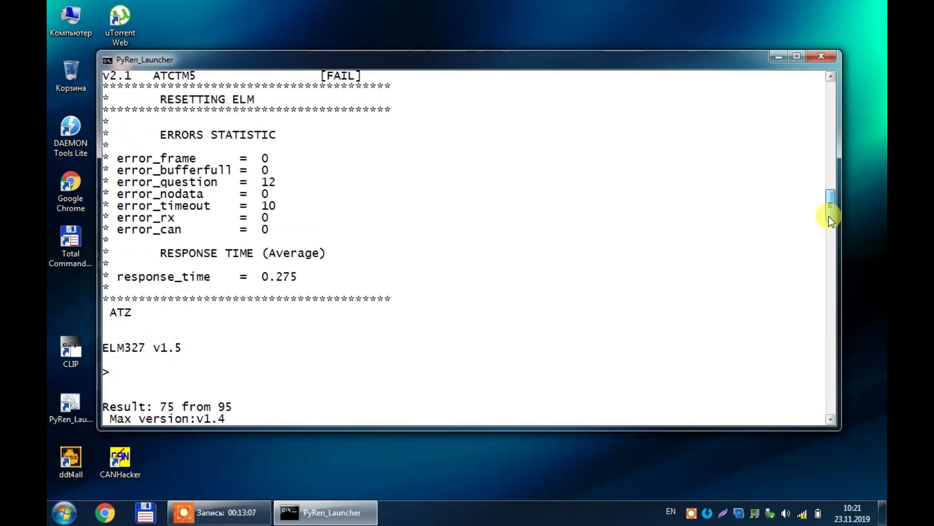
{"action": "scroll", "coordinate": [828, 209], "scroll_direction": "up", "scroll_amount": 1}
{"action": "scroll", "coordinate": [829, 229], "scroll_direction": "down", "scroll_amount": 7}
{"action": "key", "text": "Return"}
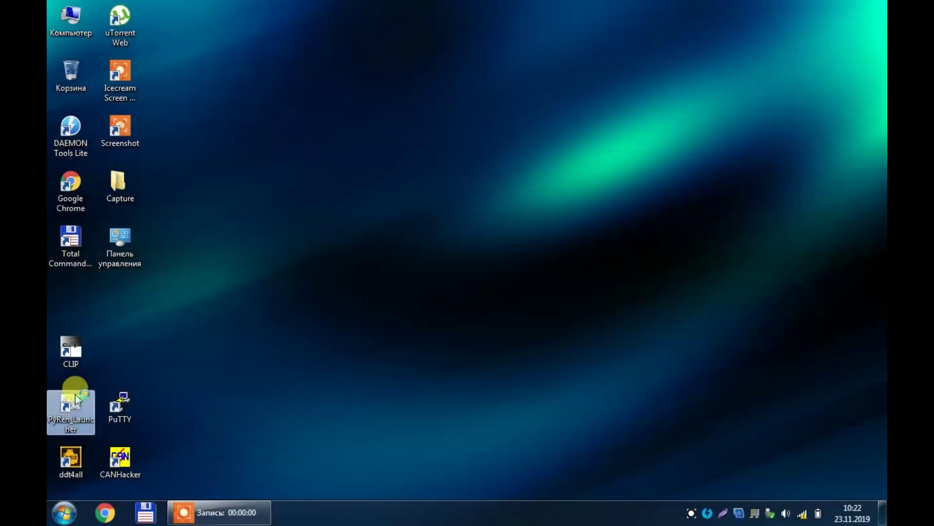
Start PyRen and rescan all ECUs for errors with option 13
{"action": "double_click", "coordinate": [71, 406]}
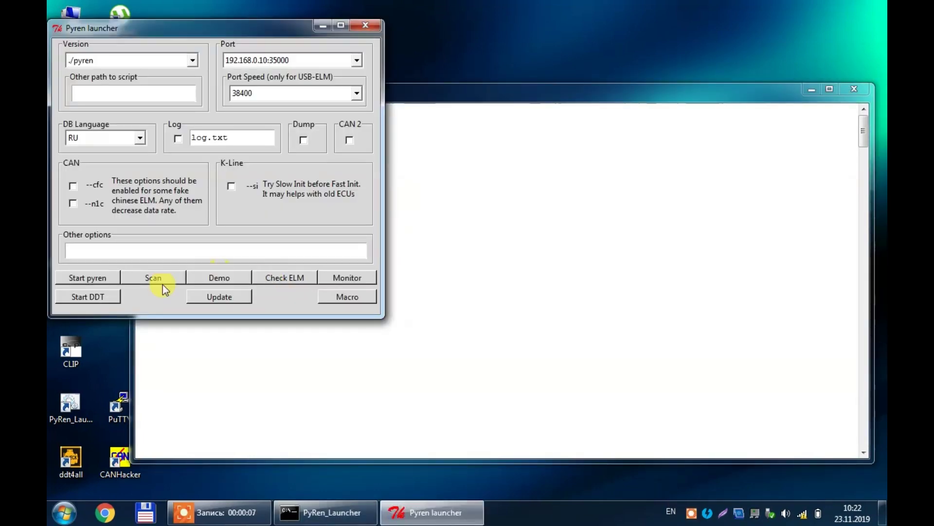
{"action": "left_click", "coordinate": [99, 276]}
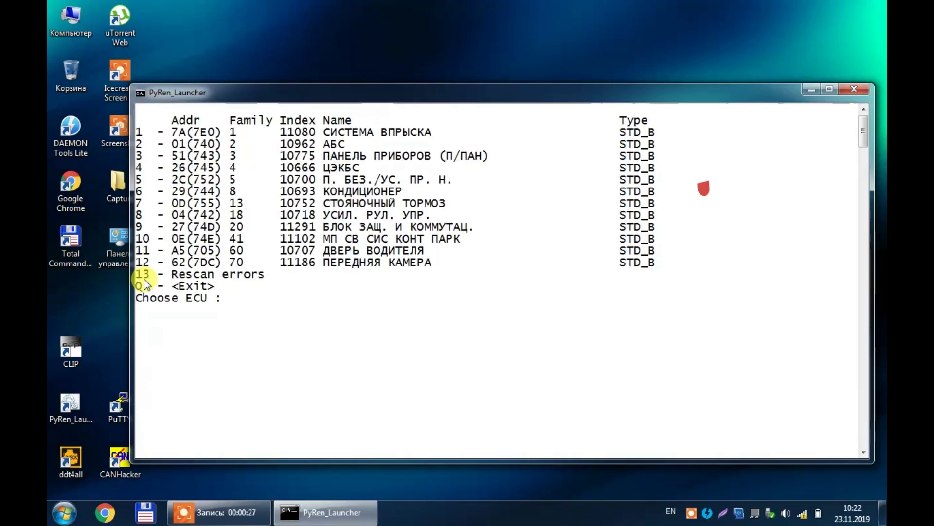
{"action": "type", "text": "13"}
{"action": "key", "text": "Return"}
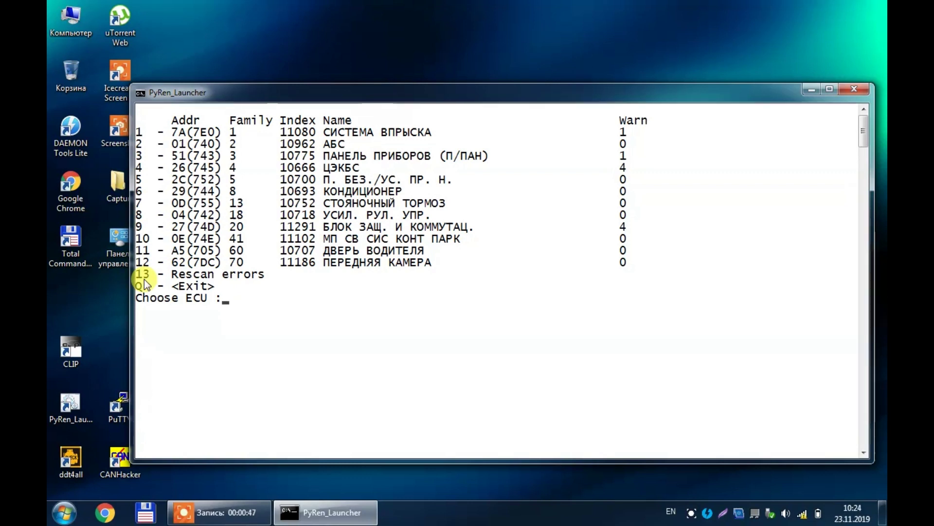
Open ECU 4's DE fault screen, view DTC957011 details and request its help page
{"action": "type", "text": "4"}
{"action": "key", "text": "Return"}
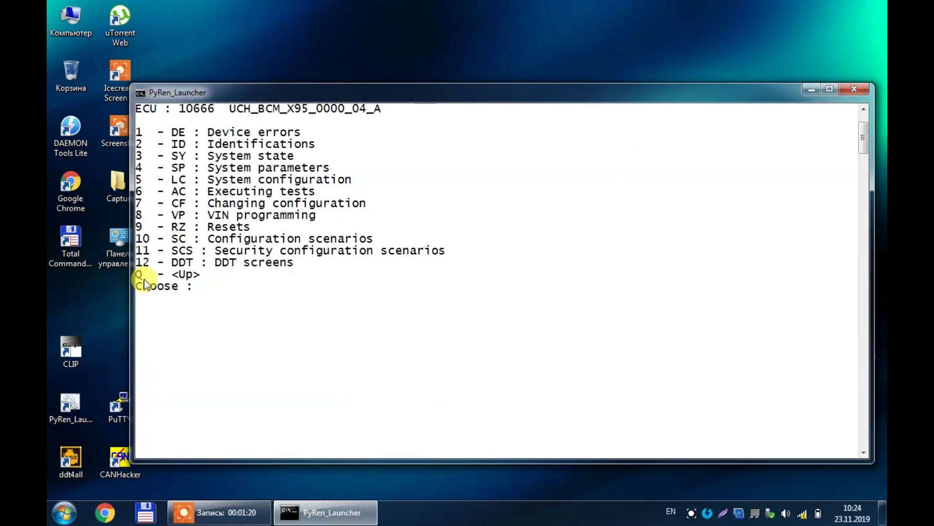
{"action": "type", "text": "1"}
{"action": "key", "text": "Return"}
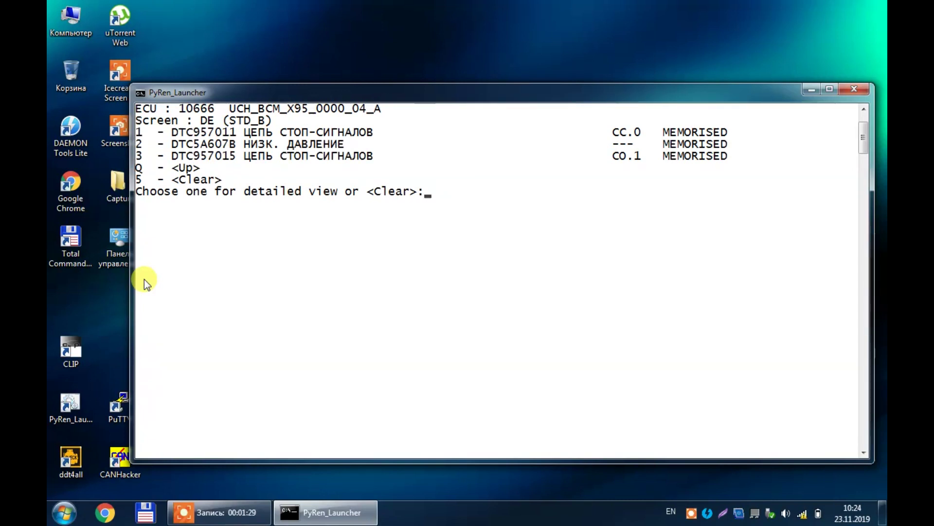
{"action": "type", "text": "1"}
{"action": "key", "text": "Return"}
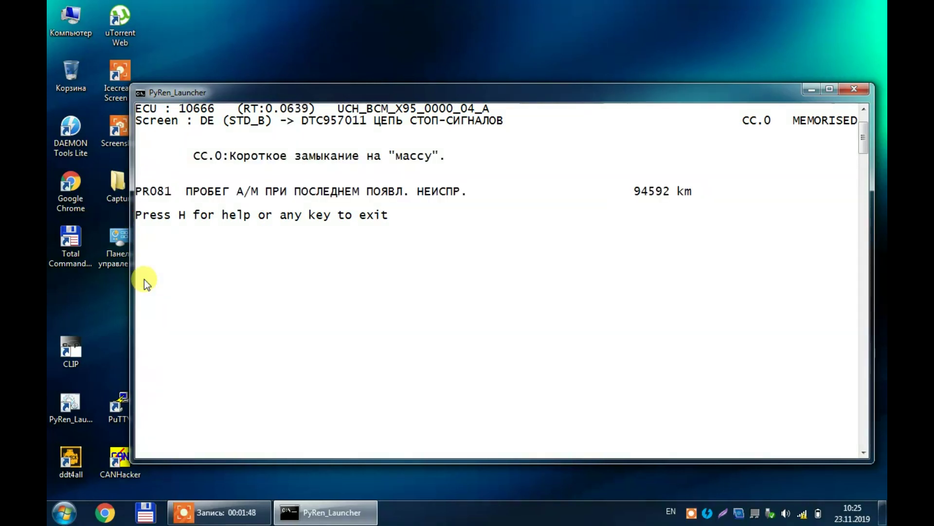
{"action": "key", "text": "h"}
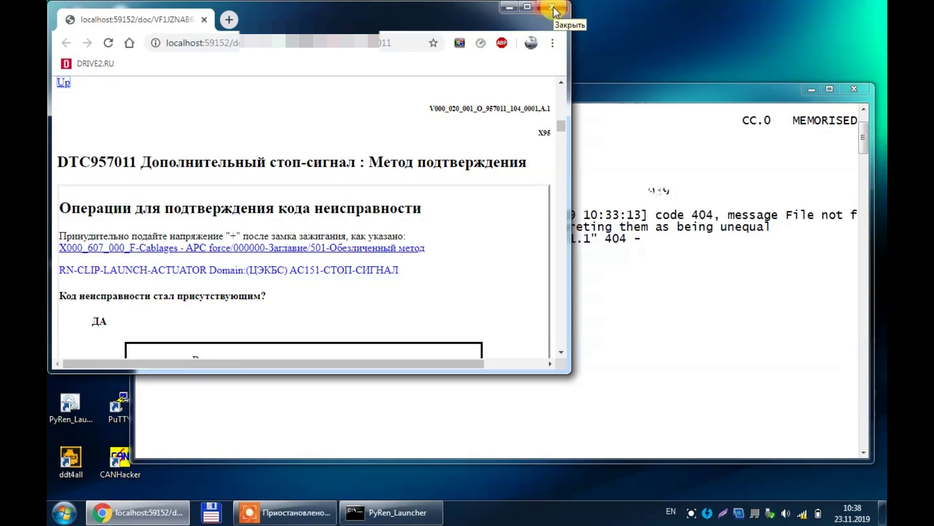
Close the Chrome window showing the DTC957011 documentation
{"action": "left_click", "coordinate": [554, 8]}
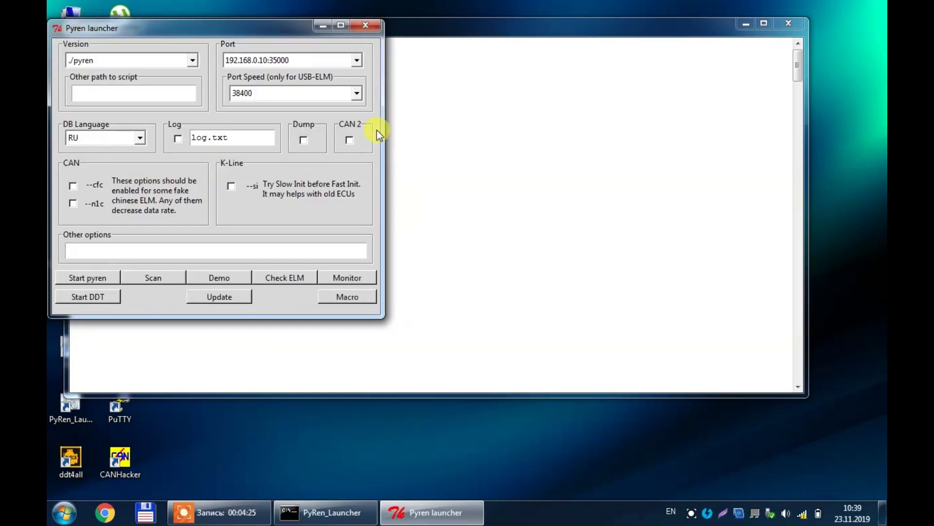
Enable Dump, start PyRen and select ECU 4 (UCH_BCM_X95) so its dump gets saved
{"action": "left_click", "coordinate": [303, 140]}
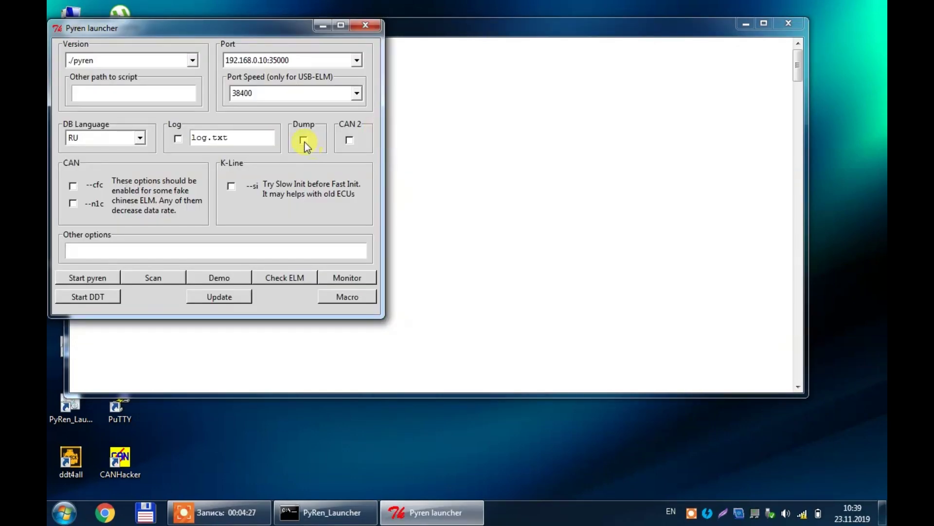
{"action": "left_click", "coordinate": [106, 280]}
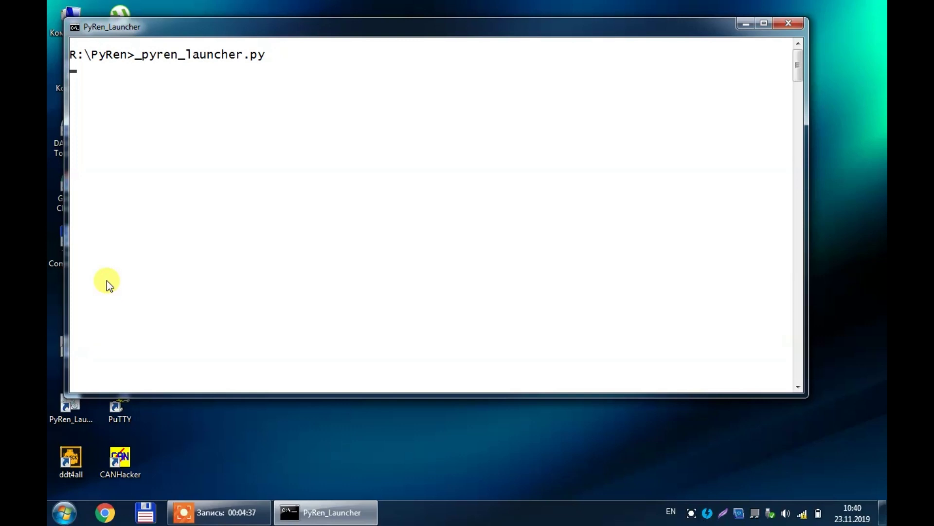
{"action": "type", "text": "4"}
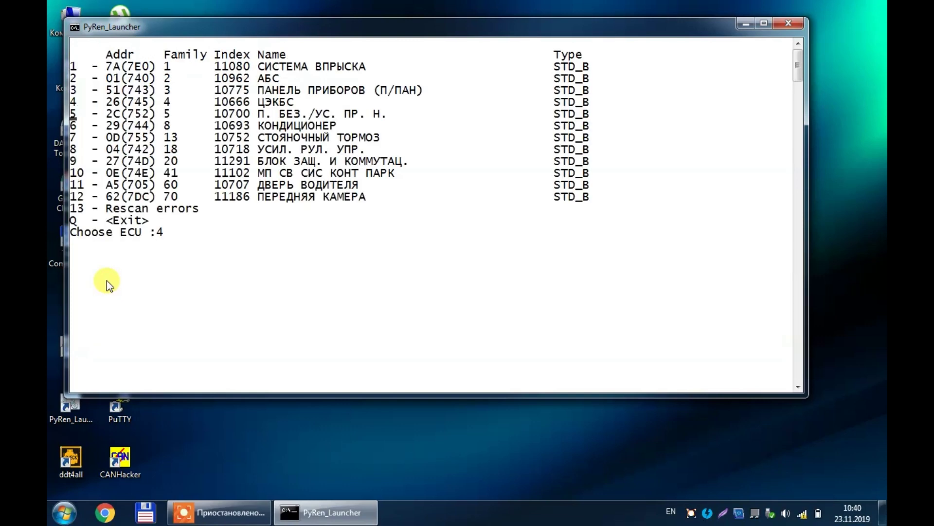
{"action": "key", "text": "Return"}
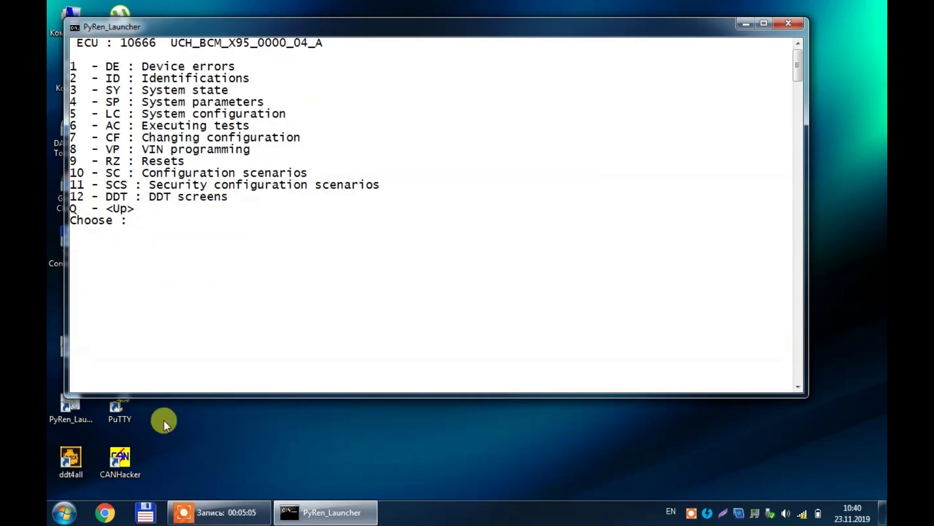
{"action": "left_click", "coordinate": [147, 509]}
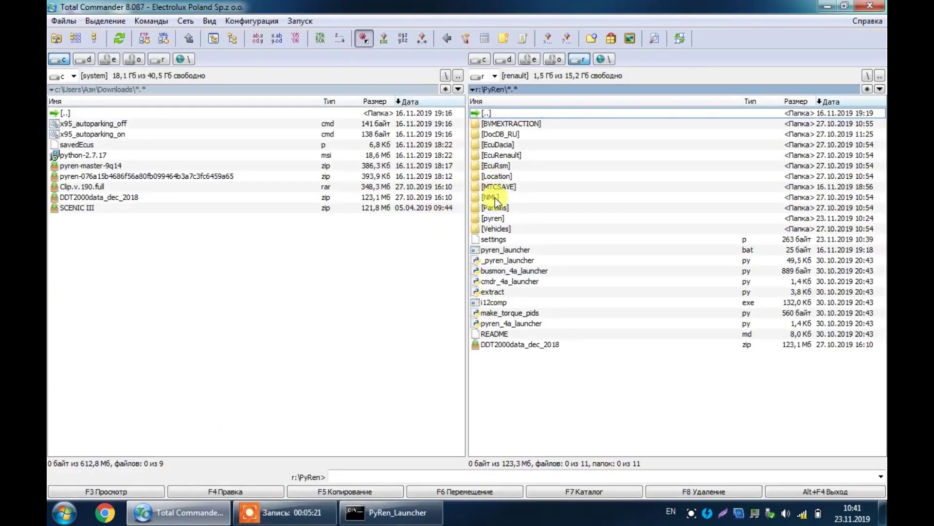
Locate the 10666 dump file in pyren\dumps, then open the BCM's DDT screens with option 12
{"action": "double_click", "coordinate": [498, 218]}
{"action": "double_click", "coordinate": [493, 166]}
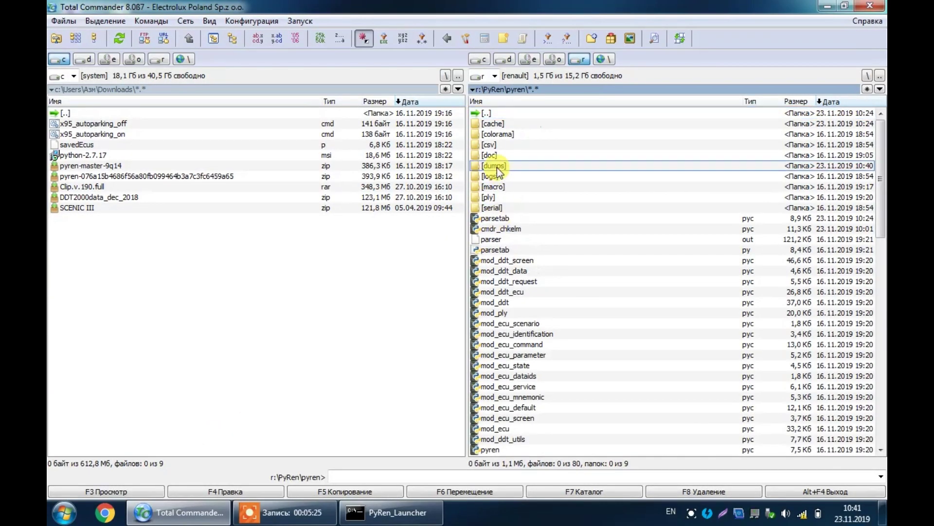
{"action": "left_click", "coordinate": [534, 125]}
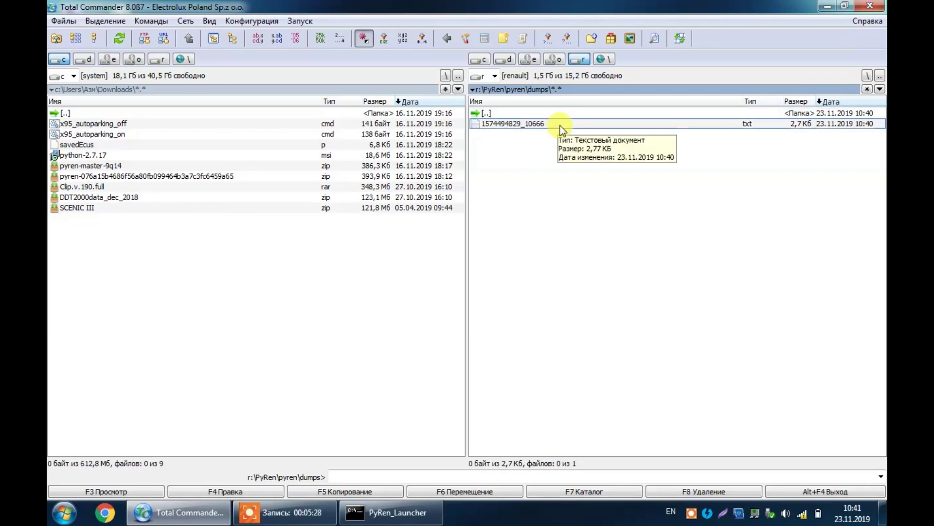
{"action": "left_click", "coordinate": [360, 517]}
{"action": "type", "text": "12"}
{"action": "key", "text": "Return"}
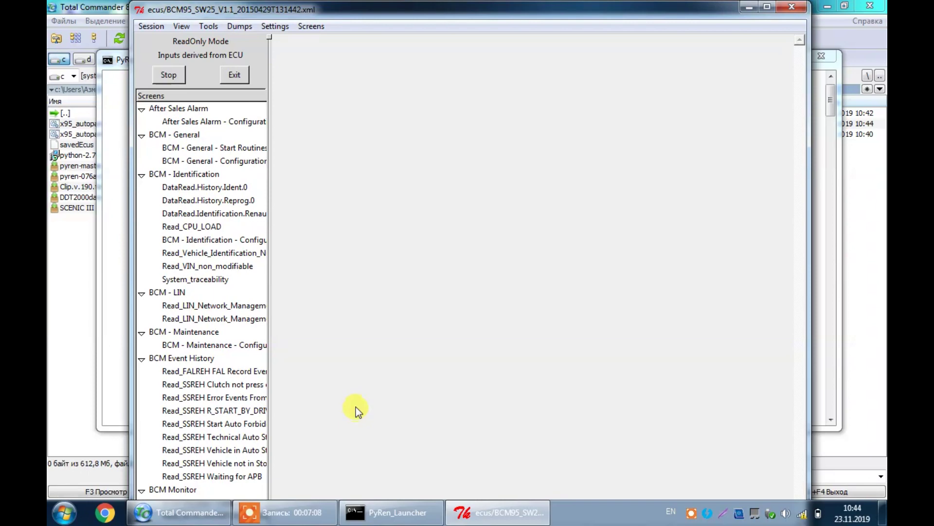
{"action": "left_click", "coordinate": [856, 220]}
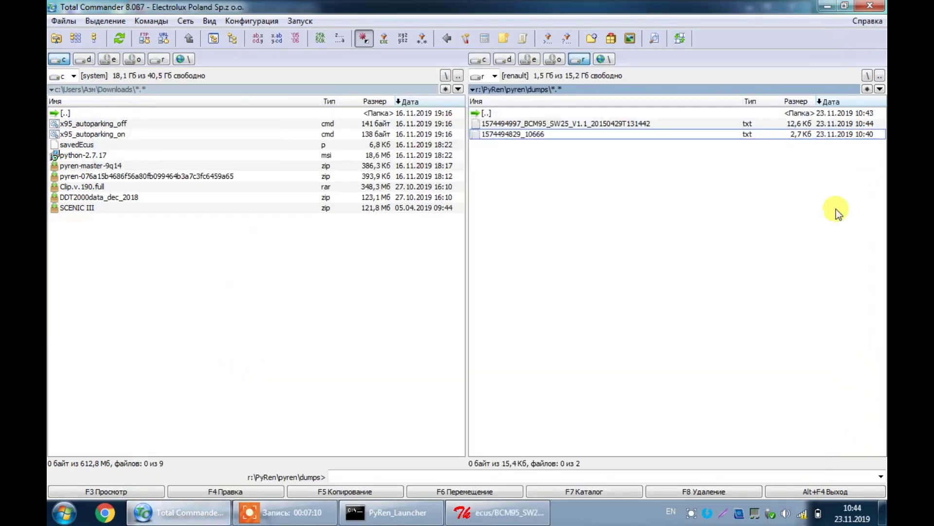
{"action": "left_click", "coordinate": [627, 125]}
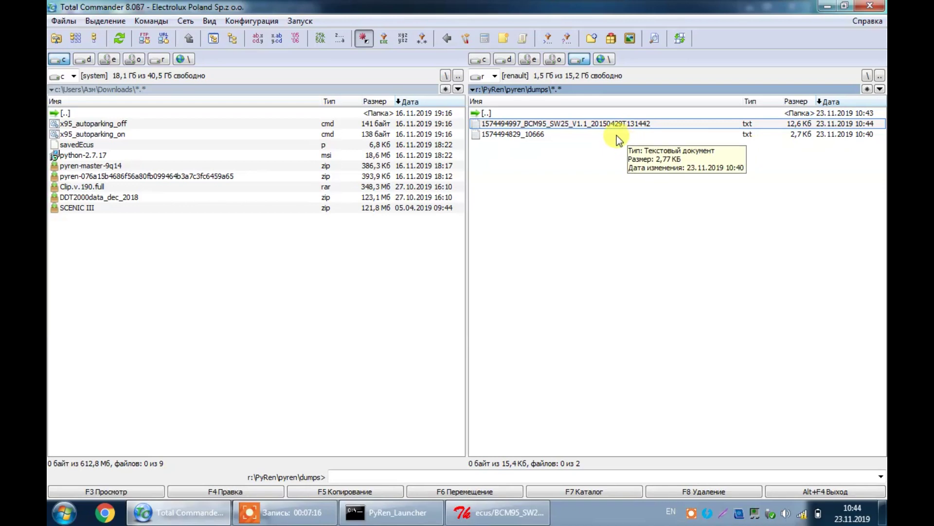
{"action": "left_click", "coordinate": [486, 506]}
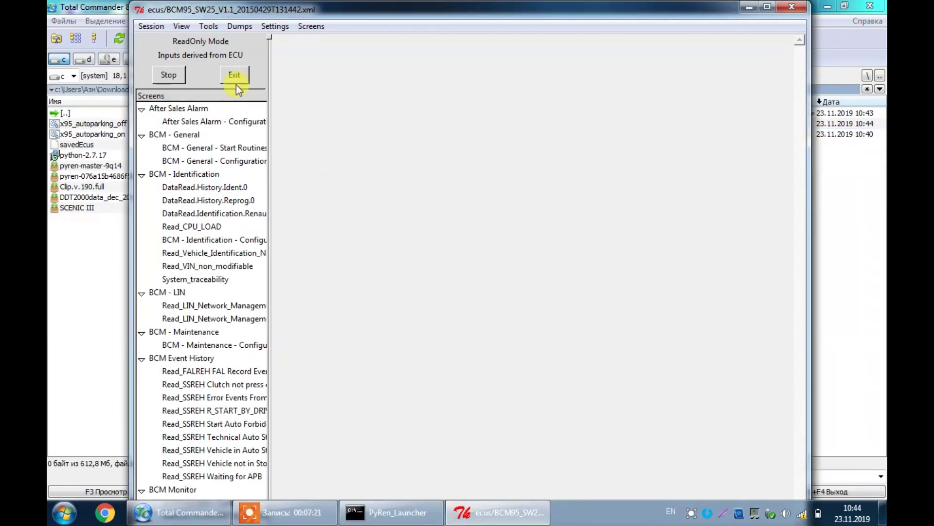
{"action": "left_click", "coordinate": [163, 26]}
{"action": "mouse_move", "coordinate": [200, 26]}
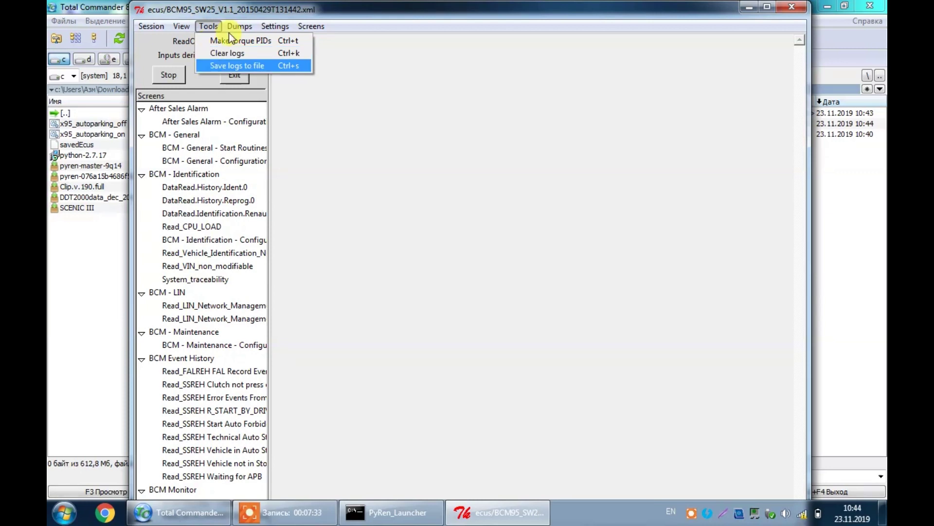
{"action": "mouse_move", "coordinate": [230, 28]}
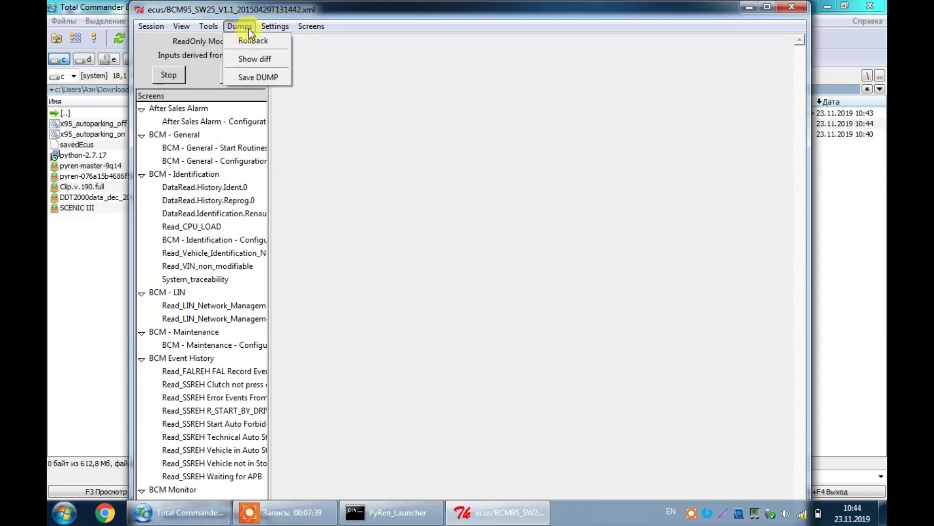
{"action": "left_click", "coordinate": [253, 29]}
{"action": "left_click", "coordinate": [267, 28]}
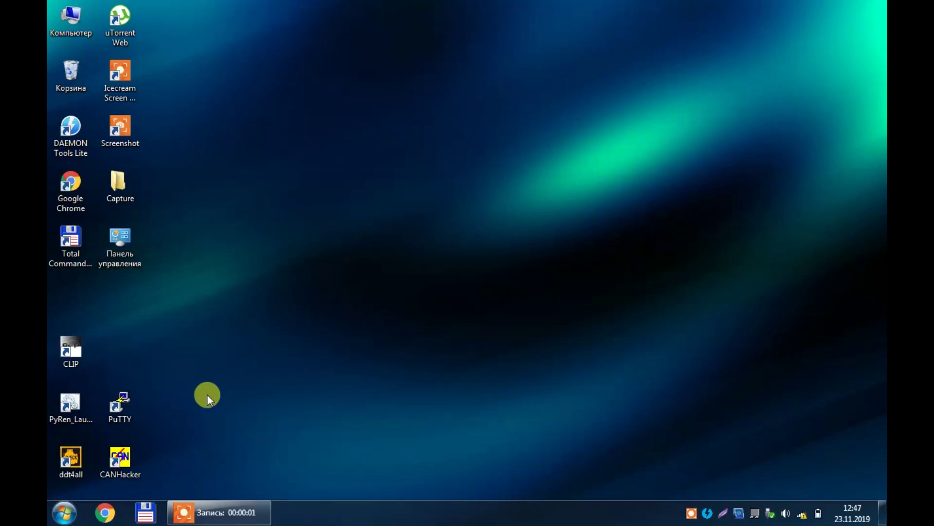
Start a PyRen session and choose ECU 7, the parking brake
{"action": "left_click", "coordinate": [80, 403]}
{"action": "double_click", "coordinate": [80, 403]}
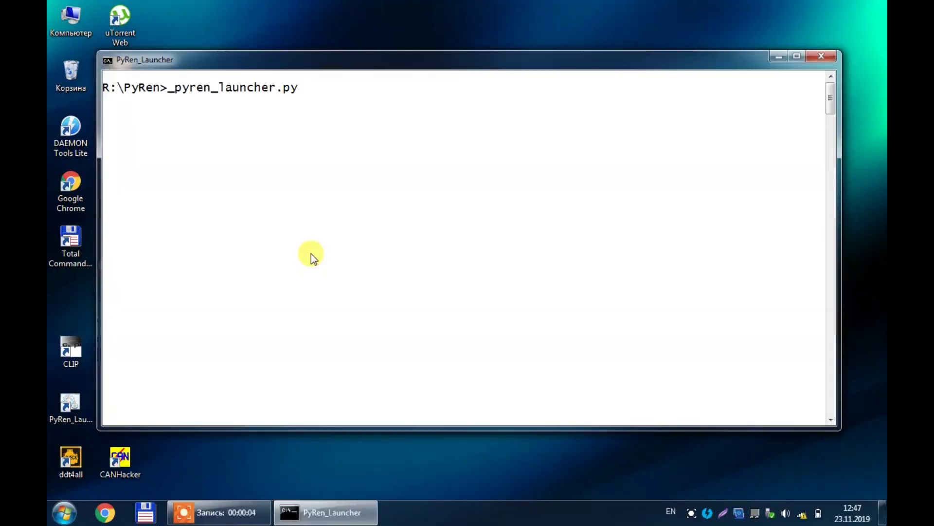
{"action": "left_click", "coordinate": [104, 276]}
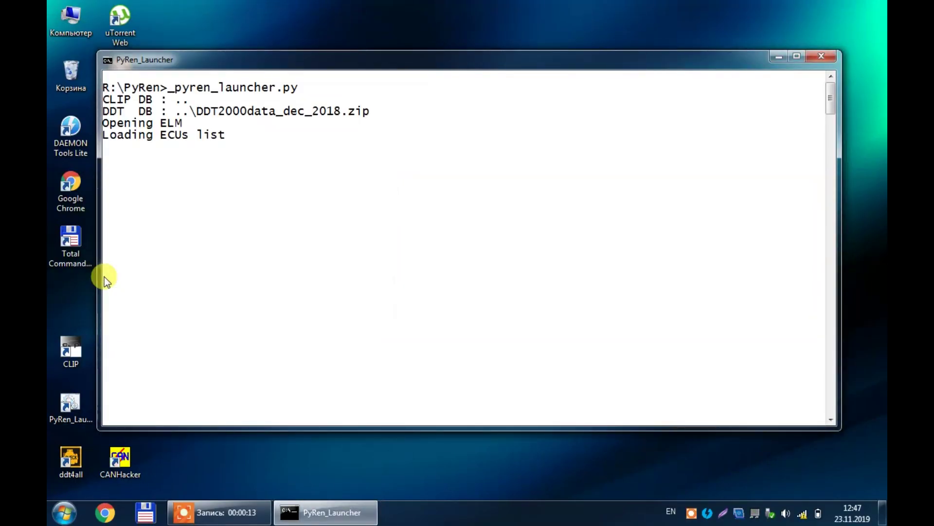
{"action": "type", "text": "7"}
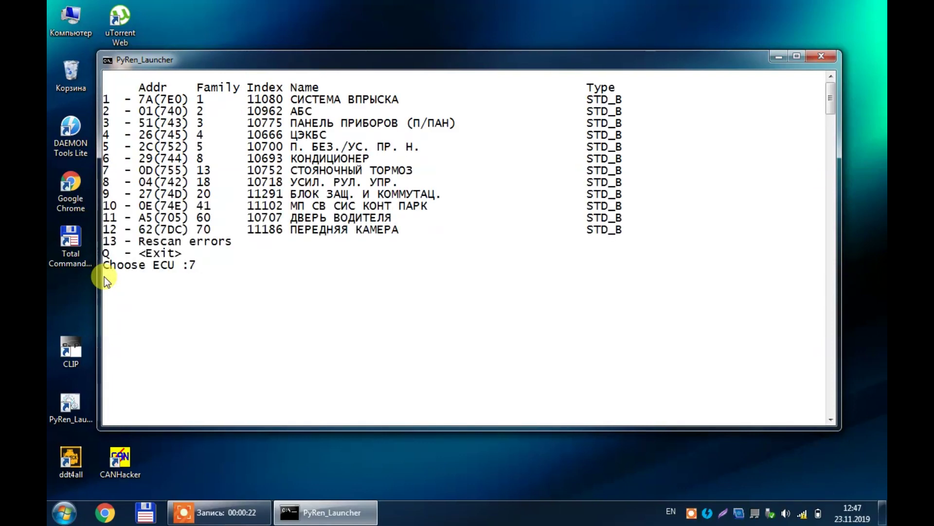
{"action": "key", "text": "Return"}
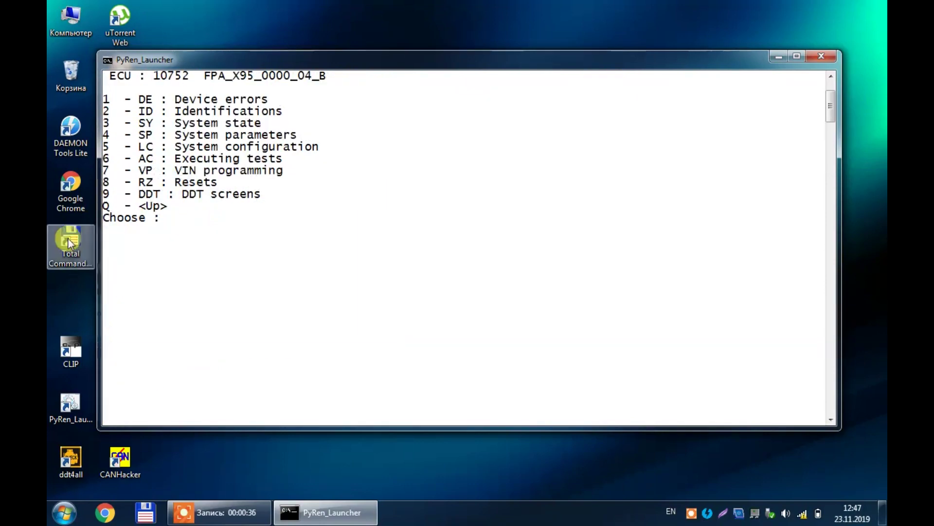
Open ECU 7's DDT screens (option 9) with the default APB xml, then close them and quit PyRen
{"action": "double_click", "coordinate": [70, 238]}
{"action": "double_click", "coordinate": [495, 114]}
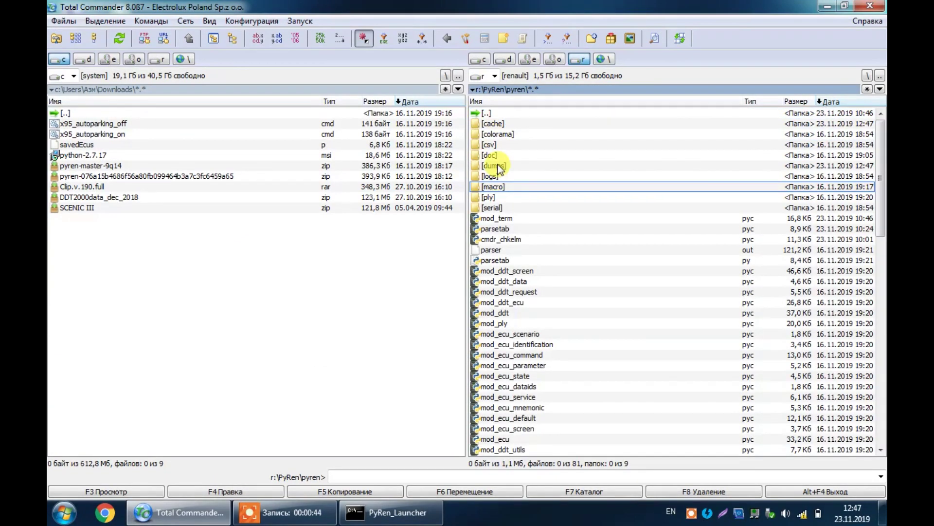
{"action": "double_click", "coordinate": [523, 124]}
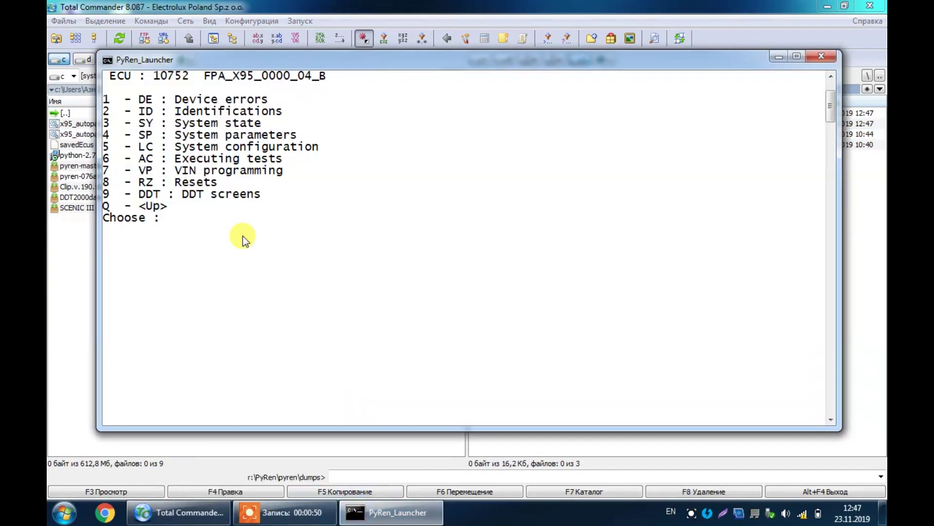
{"action": "type", "text": "9"}
{"action": "key", "text": "Return"}
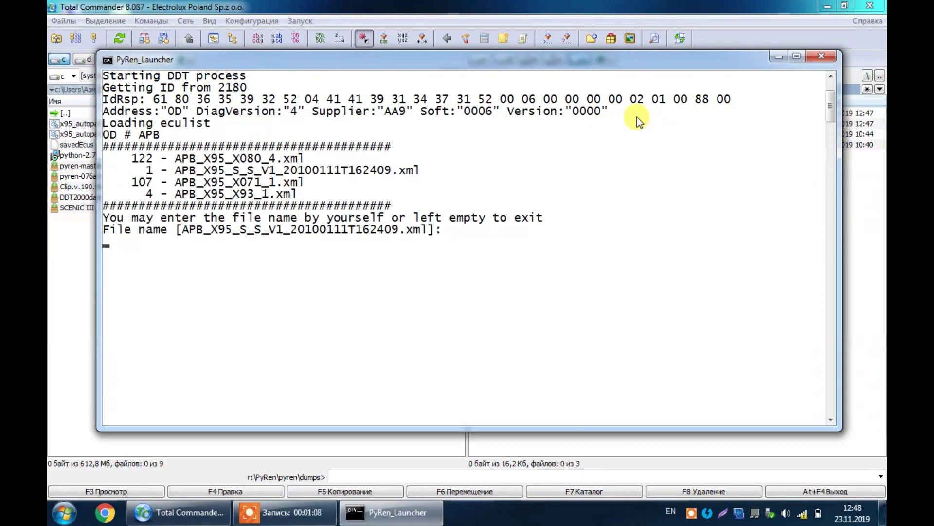
{"action": "key", "text": "Return"}
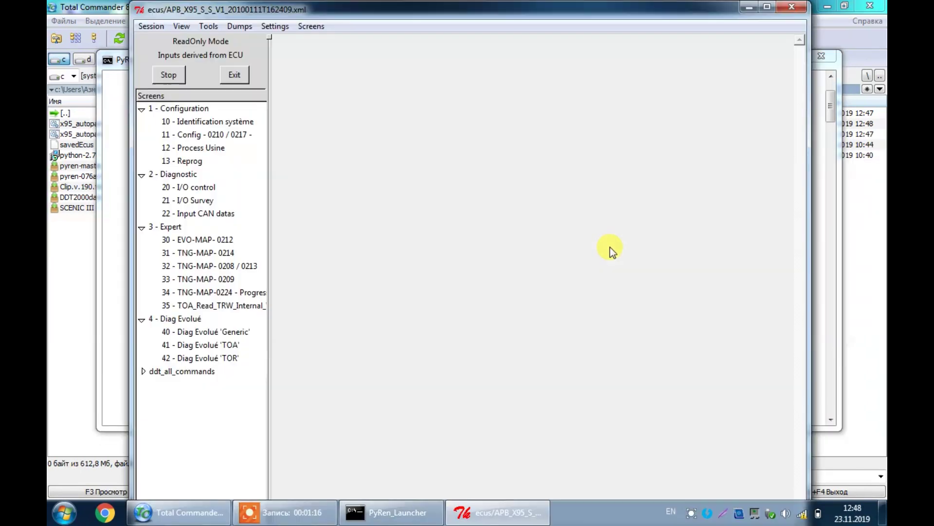
{"action": "left_click", "coordinate": [834, 267]}
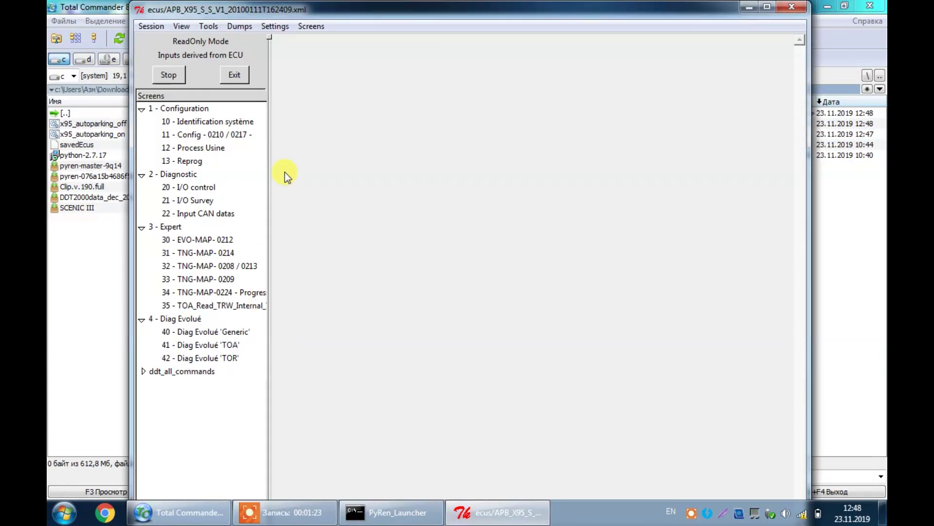
{"action": "left_click", "coordinate": [235, 75]}
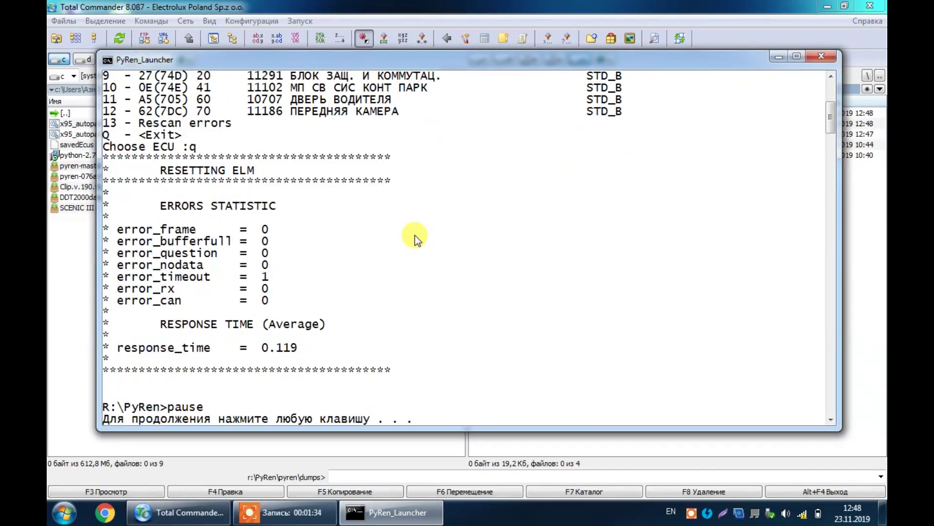
{"action": "key", "text": "Return"}
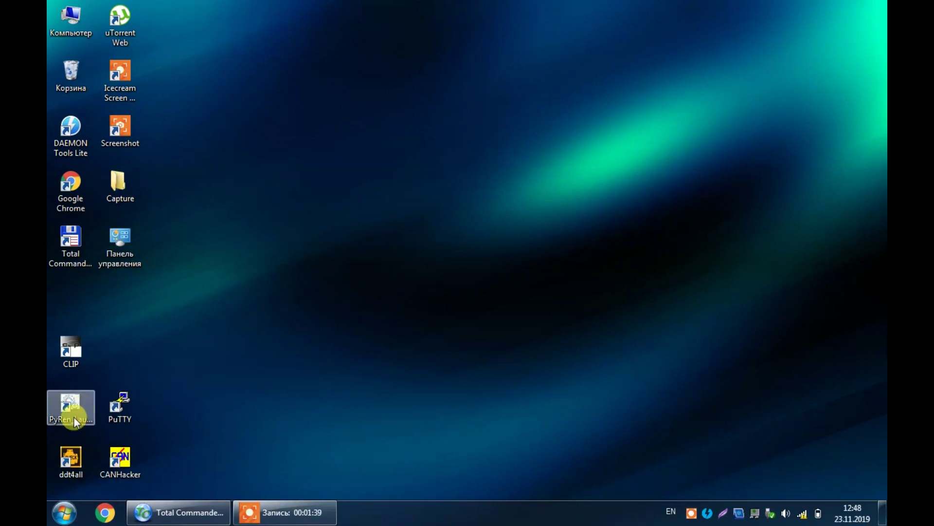
Run the x95_autoparking_off.cmd macro, writing 2E02170100 to the parking brake, then close the console
{"action": "double_click", "coordinate": [74, 418]}
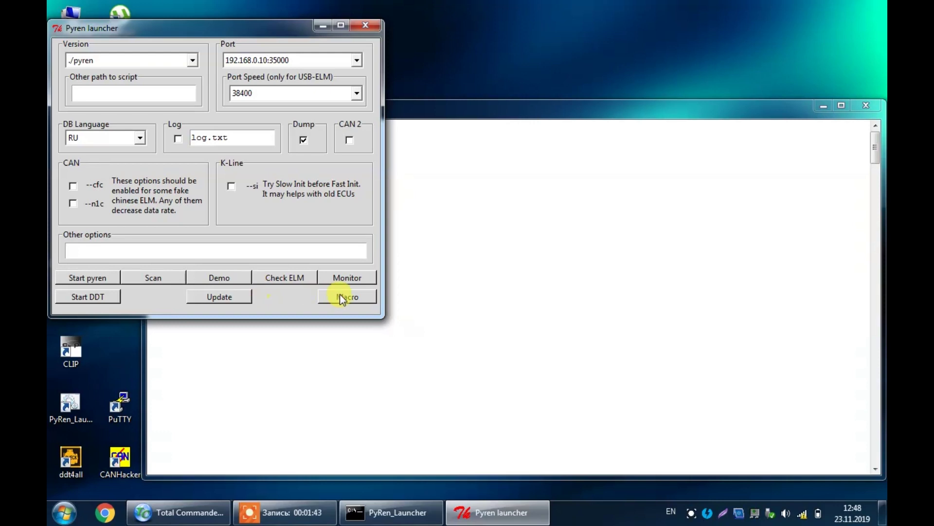
{"action": "left_click", "coordinate": [339, 294]}
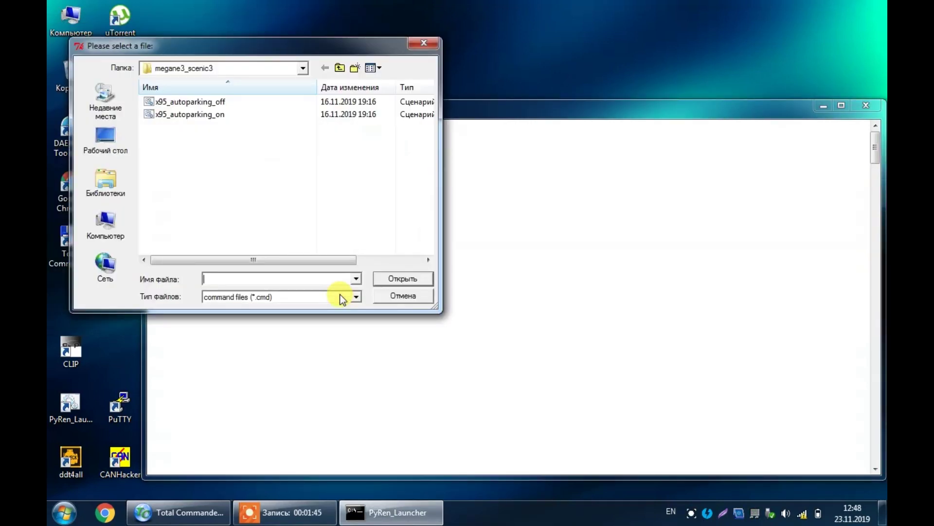
{"action": "double_click", "coordinate": [202, 104]}
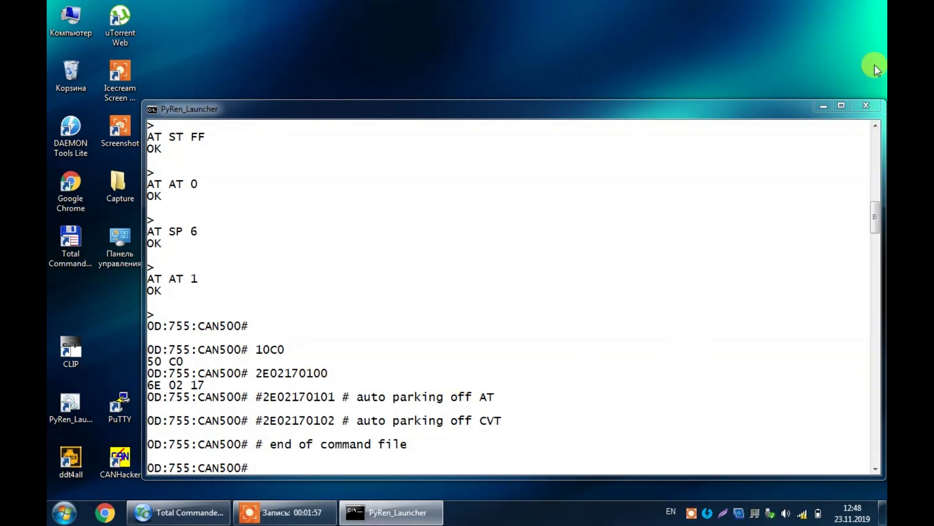
{"action": "left_click", "coordinate": [866, 105]}
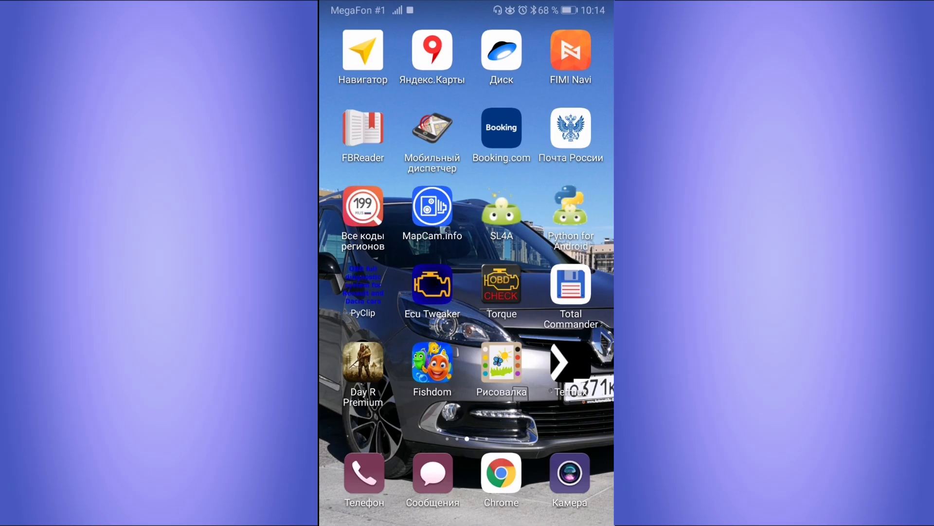
Browse the phone's sl4a/scripts/pyren/macro/Megane3Scenic3 folder in Total Commander
{"action": "left_click", "coordinate": [571, 284]}
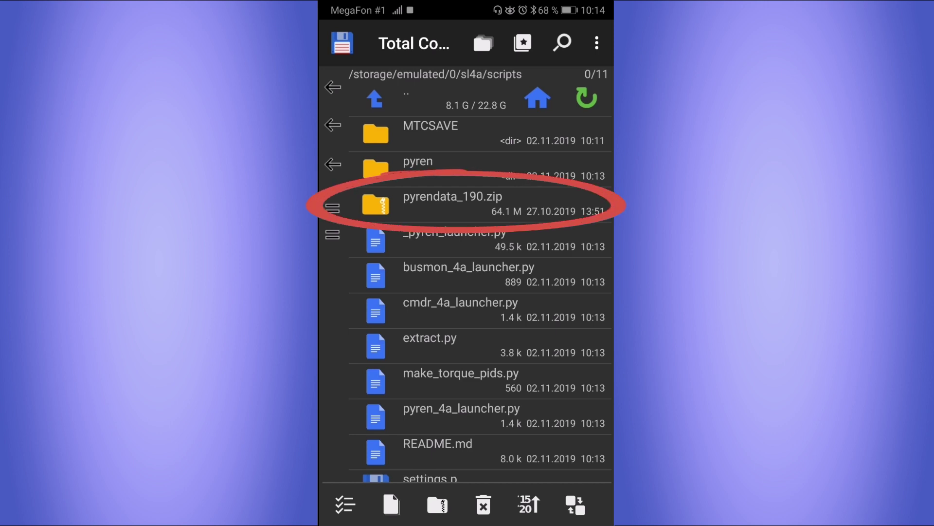
{"action": "left_click", "coordinate": [375, 204]}
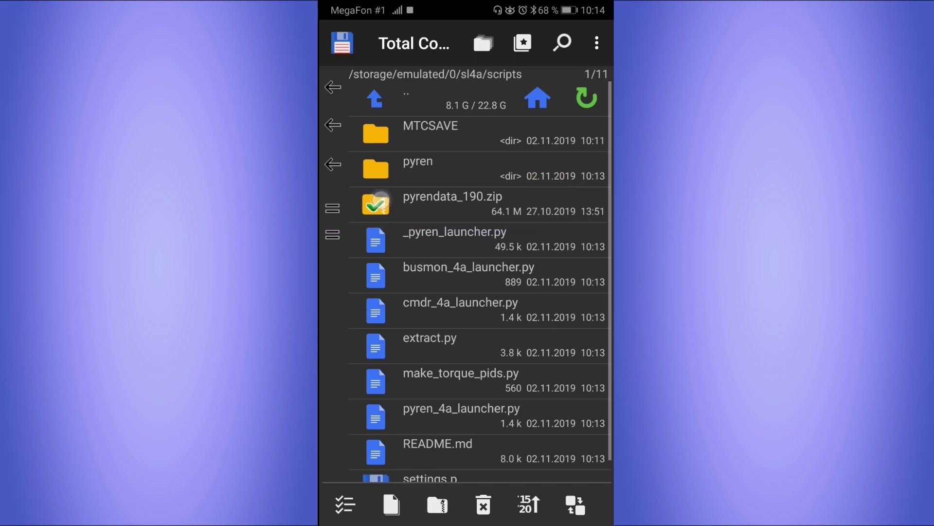
{"action": "left_click", "coordinate": [376, 204]}
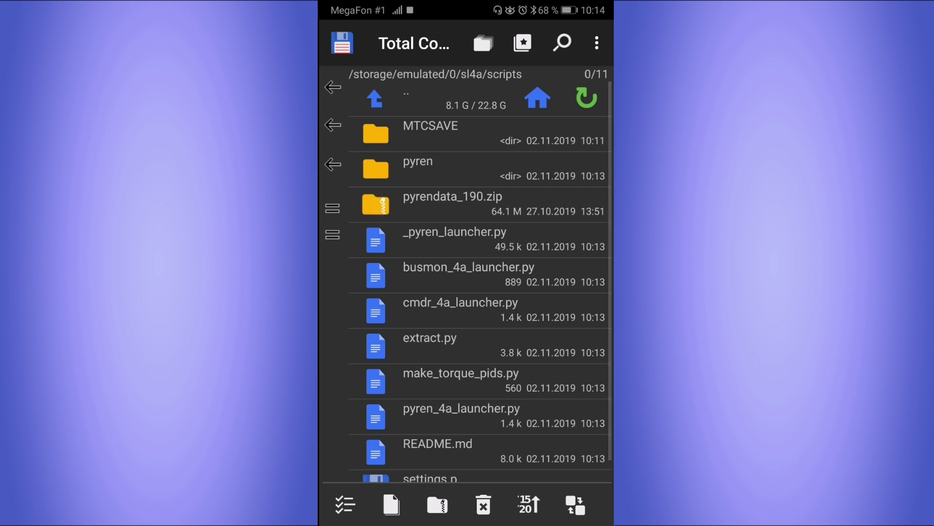
{"action": "left_click_drag", "start_coordinate": [508, 404], "coordinate": [509, 351]}
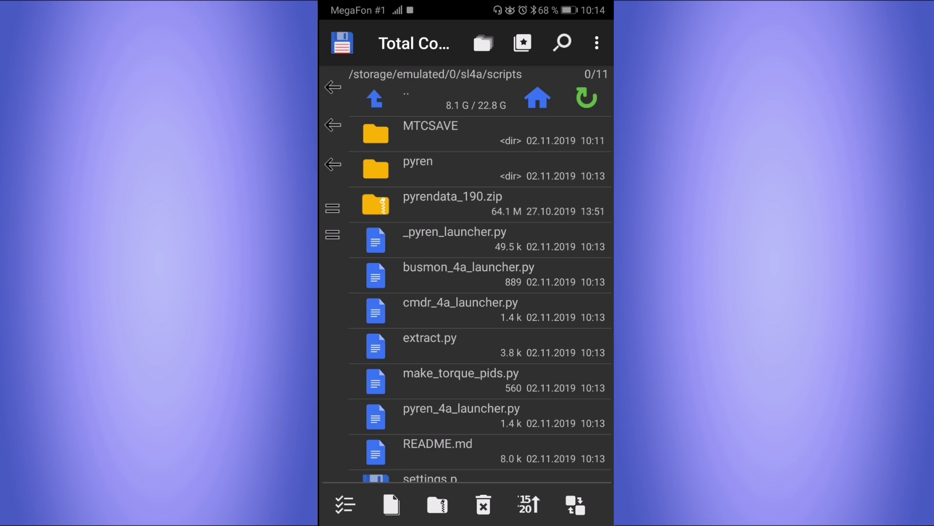
{"action": "left_click", "coordinate": [432, 168]}
{"action": "left_click", "coordinate": [444, 346]}
{"action": "left_click", "coordinate": [444, 134]}
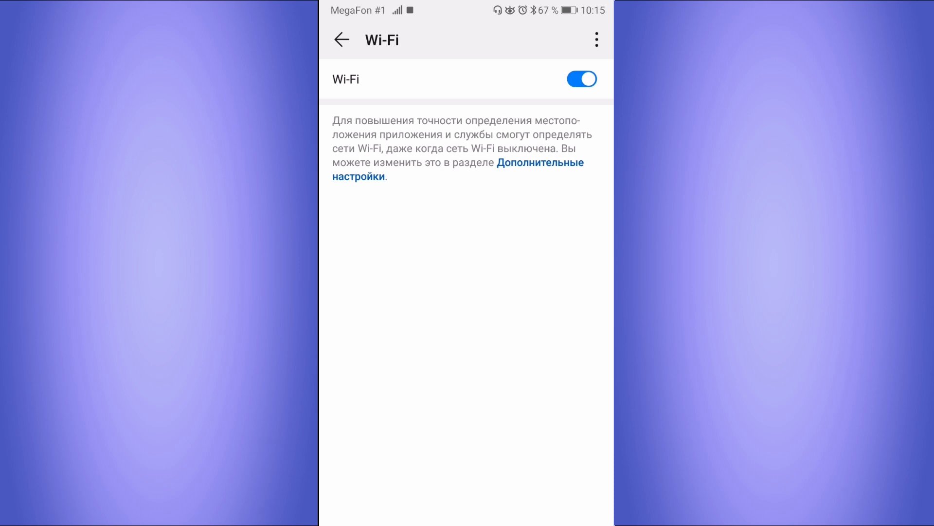
Connect the phone to the WiFi_OBDII network and launch SL4A from the home screen
{"action": "left_click", "coordinate": [342, 39]}
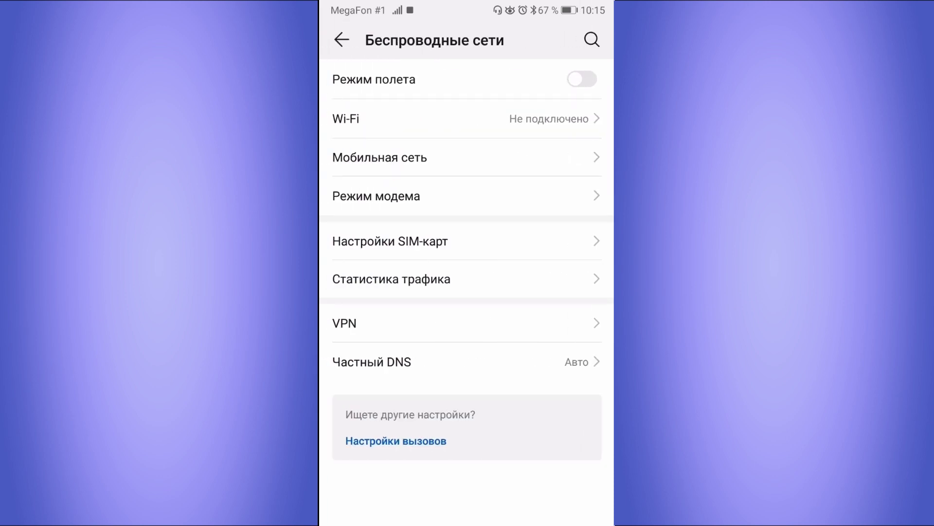
{"action": "left_click", "coordinate": [345, 119]}
{"action": "left_click", "coordinate": [363, 223]}
{"action": "left_click", "coordinate": [468, 421]}
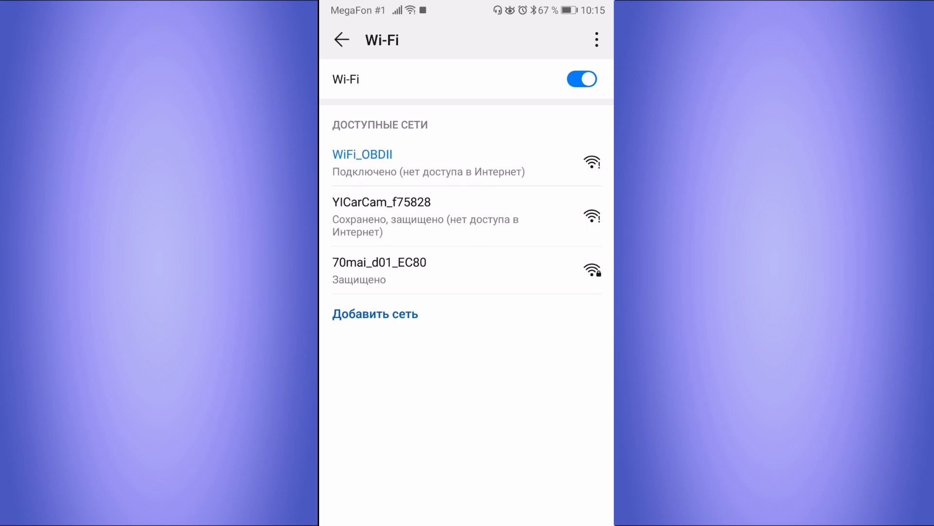
{"action": "key", "text": "super"}
{"action": "left_click_drag", "start_coordinate": [560, 292], "coordinate": [365, 292]}
{"action": "left_click", "coordinate": [503, 210]}
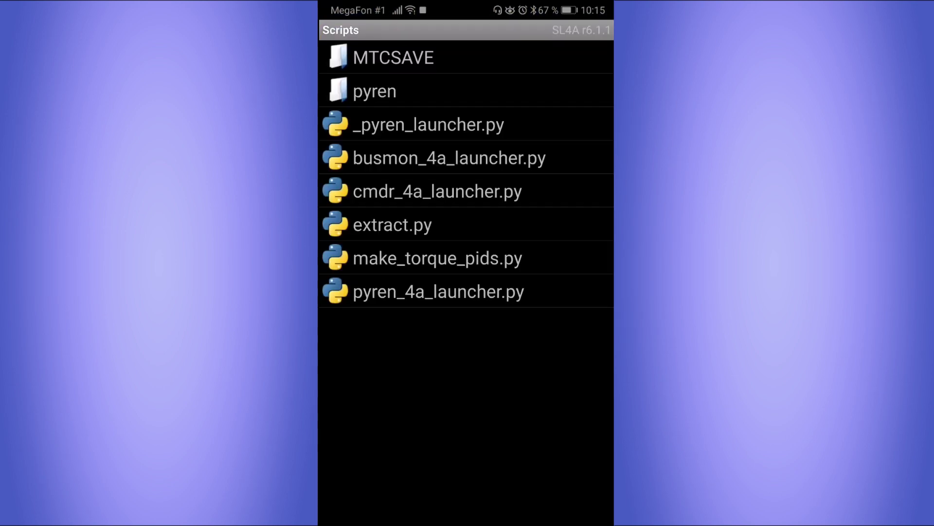
Run x95_BCM_F_Washer_off.cmd from the Megane3Scenic3 folder via the pyren launcher, then kill the process
{"action": "left_click", "coordinate": [349, 68]}
{"action": "left_click_drag", "start_coordinate": [596, 261], "coordinate": [603, 78]}
{"action": "left_click", "coordinate": [469, 308]}
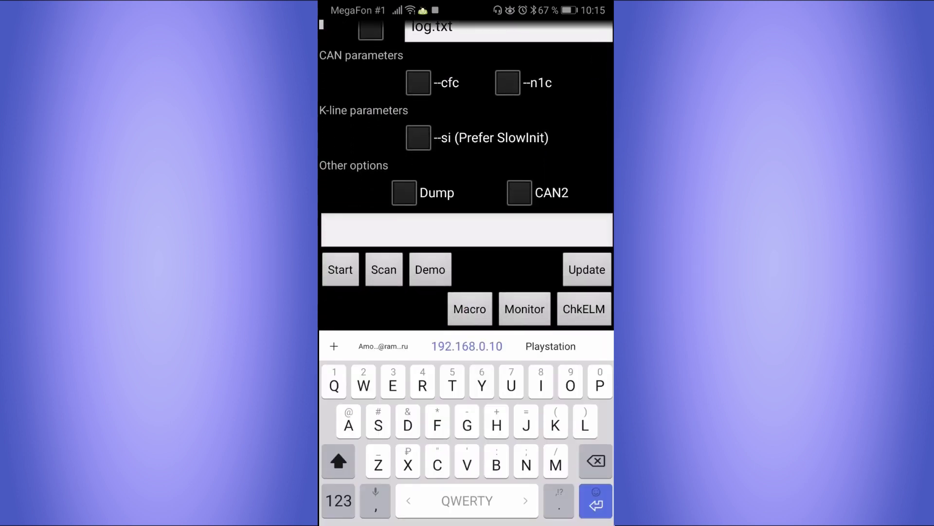
{"action": "left_click", "coordinate": [466, 70]}
{"action": "left_click", "coordinate": [438, 292]}
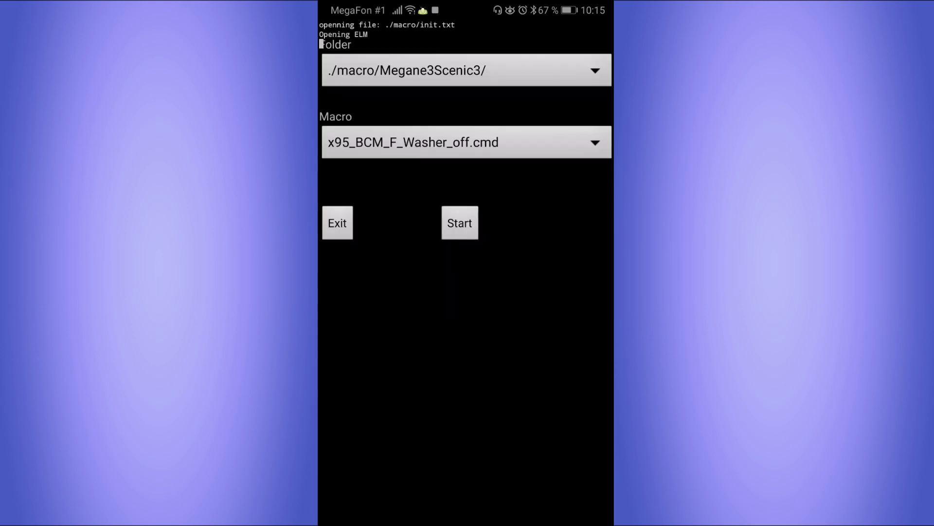
{"action": "left_click", "coordinate": [466, 142]}
{"action": "left_click", "coordinate": [561, 195]}
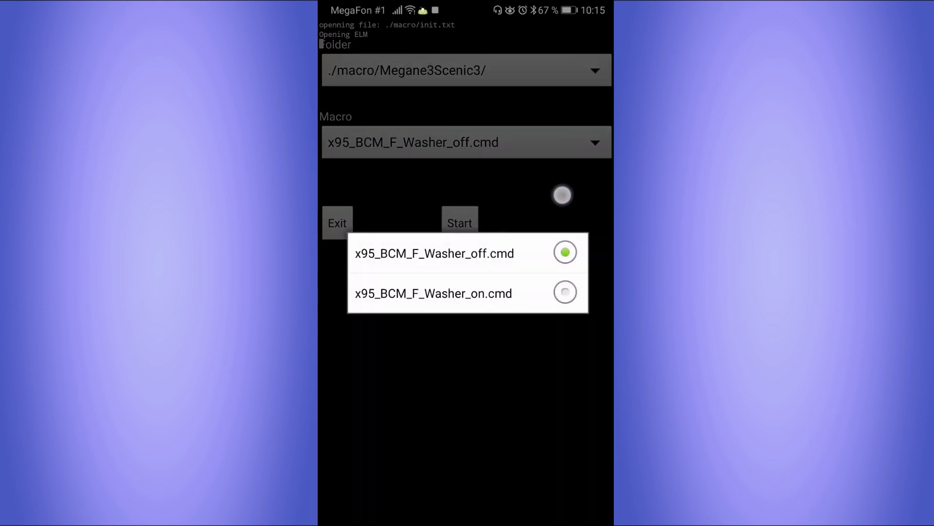
{"action": "left_click", "coordinate": [460, 223]}
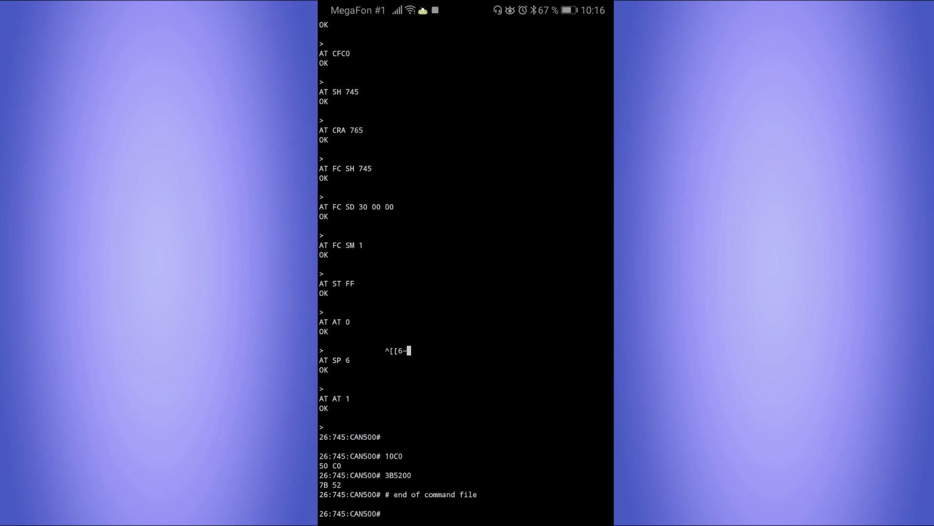
{"action": "key", "text": "Escape"}
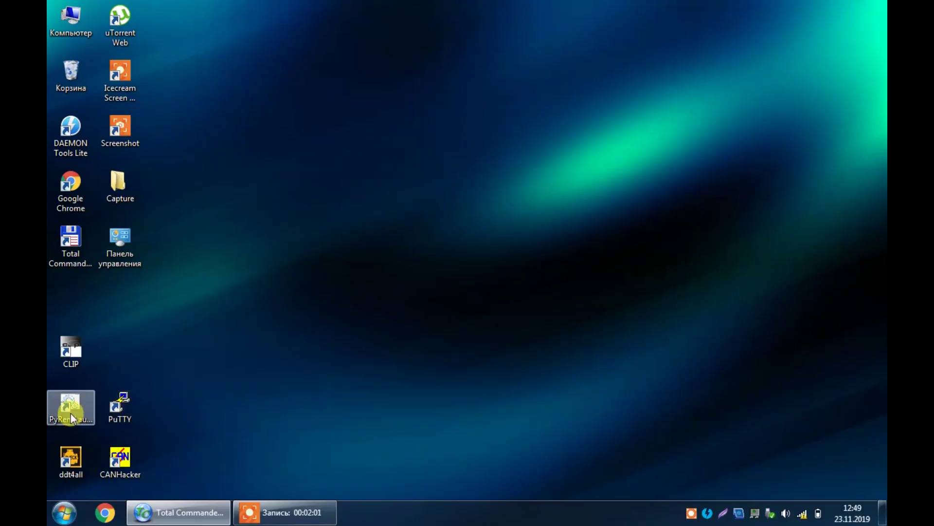
Launch PyRen, choose ECU 7 (parking brake 10752) and request its identifications (option 2)
{"action": "double_click", "coordinate": [71, 410]}
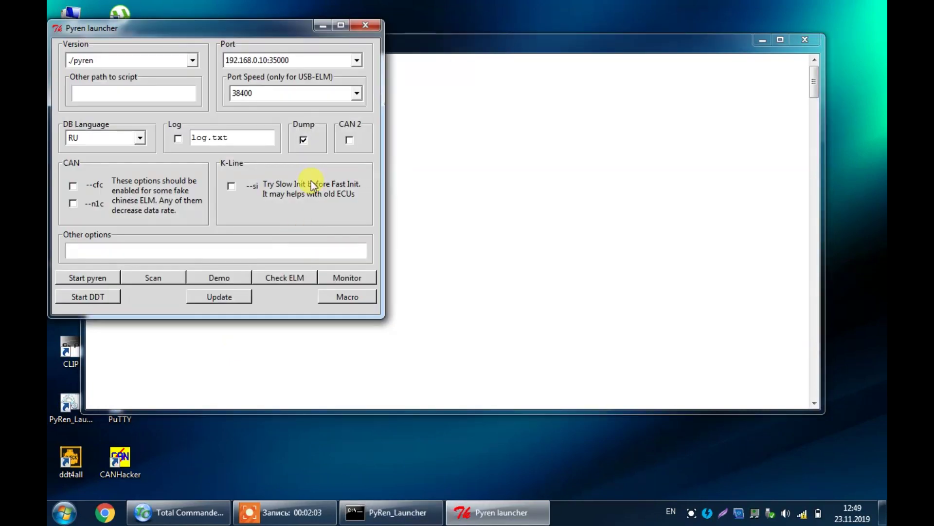
{"action": "left_click", "coordinate": [99, 276]}
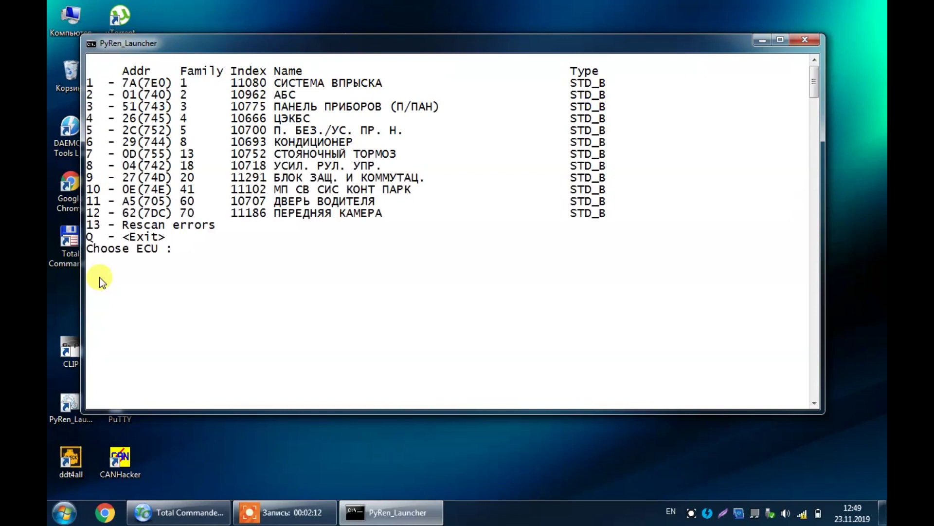
{"action": "type", "text": "7"}
{"action": "key", "text": "Return"}
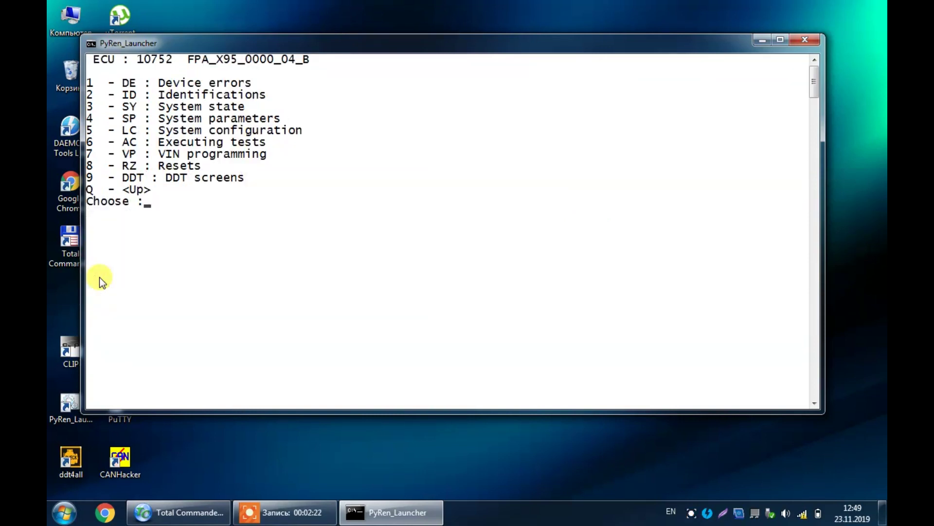
{"action": "type", "text": "2"}
{"action": "key", "text": "Return"}
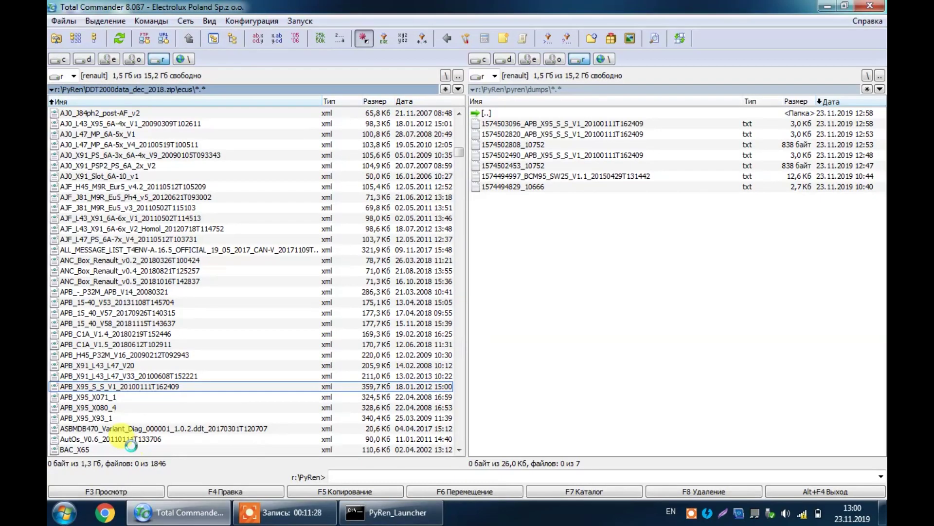
View APB_X95_S_S_V1_20100111T162409.xml in AkelPad and locate Supplier AA9 and Soft A020
{"action": "key", "text": "F4"}
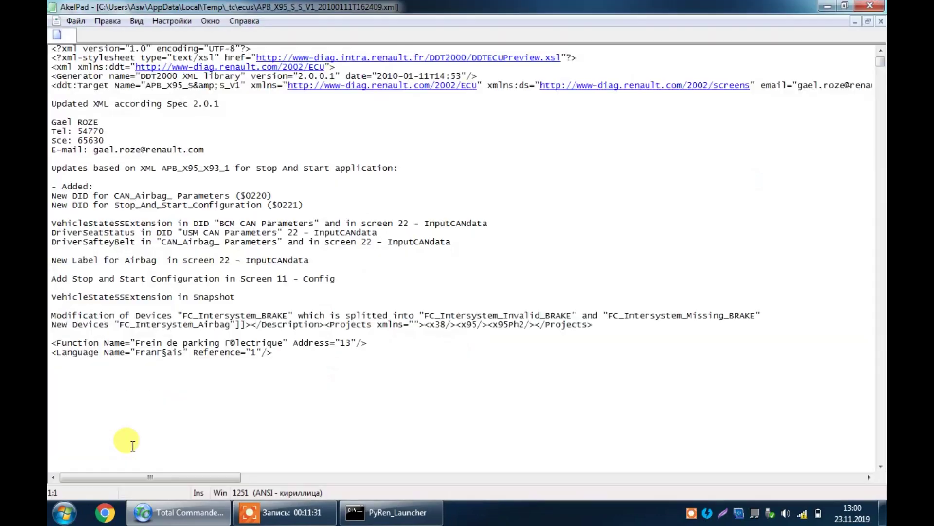
{"action": "left_click", "coordinate": [881, 466]}
{"action": "left_click", "coordinate": [880, 467]}
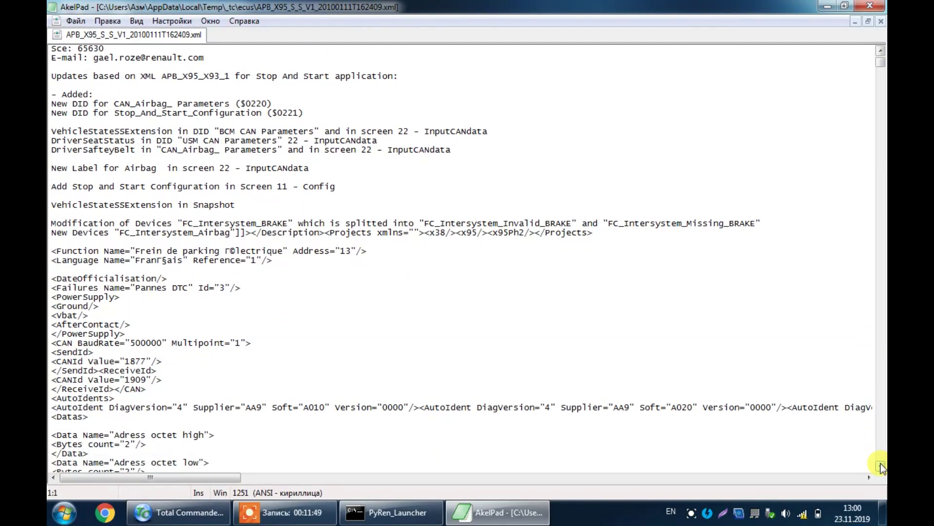
{"action": "double_click", "coordinate": [254, 407]}
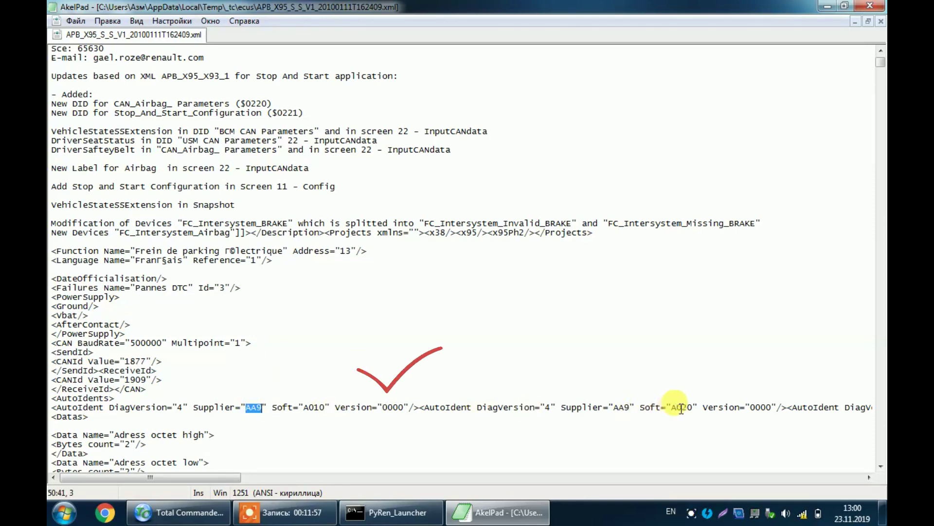
{"action": "left_click", "coordinate": [680, 407]}
{"action": "double_click", "coordinate": [680, 408]}
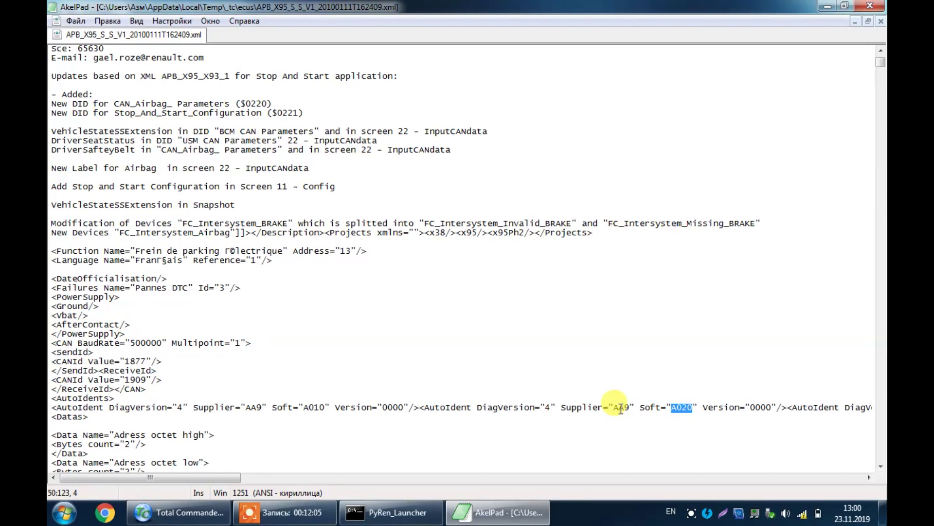
{"action": "left_click", "coordinate": [398, 516]}
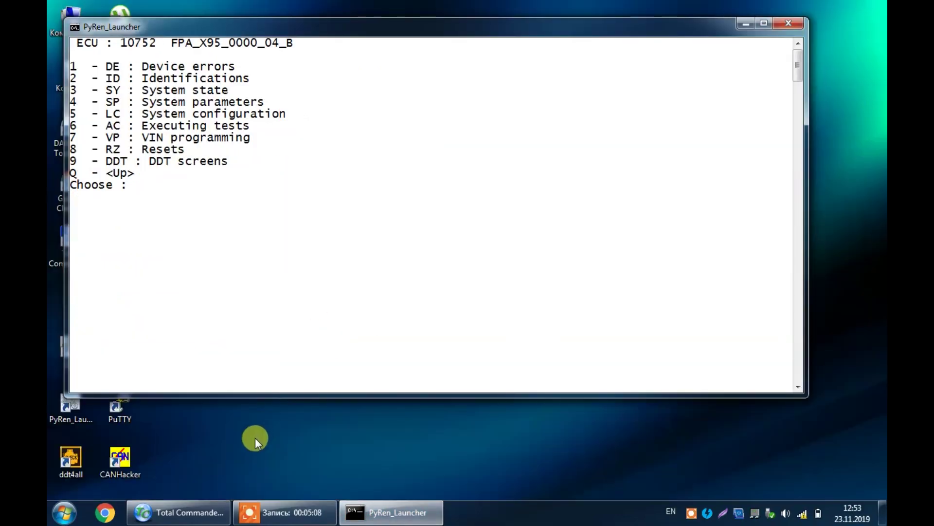
Start DDT screens (option 9) with the suggested APB_X95 XML and check the new dump file
{"action": "type", "text": "9"}
{"action": "key", "text": "Return"}
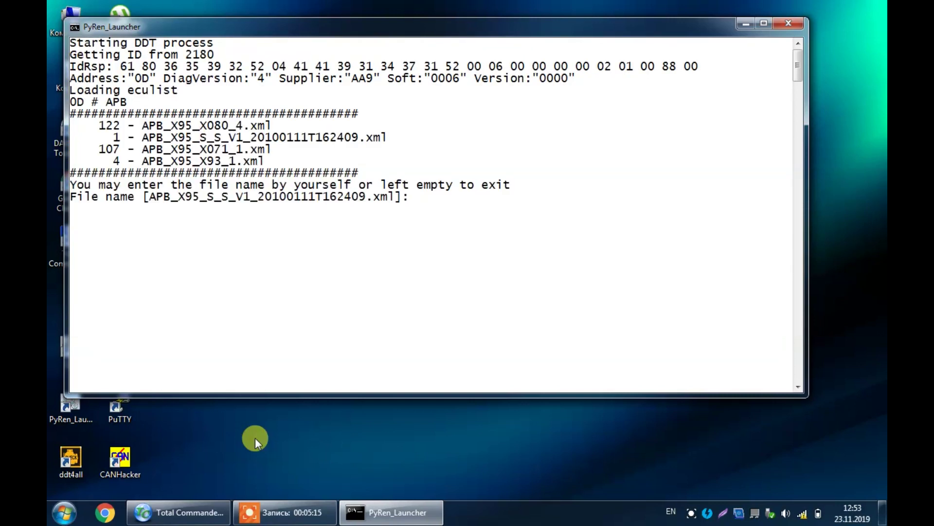
{"action": "key", "text": "Return"}
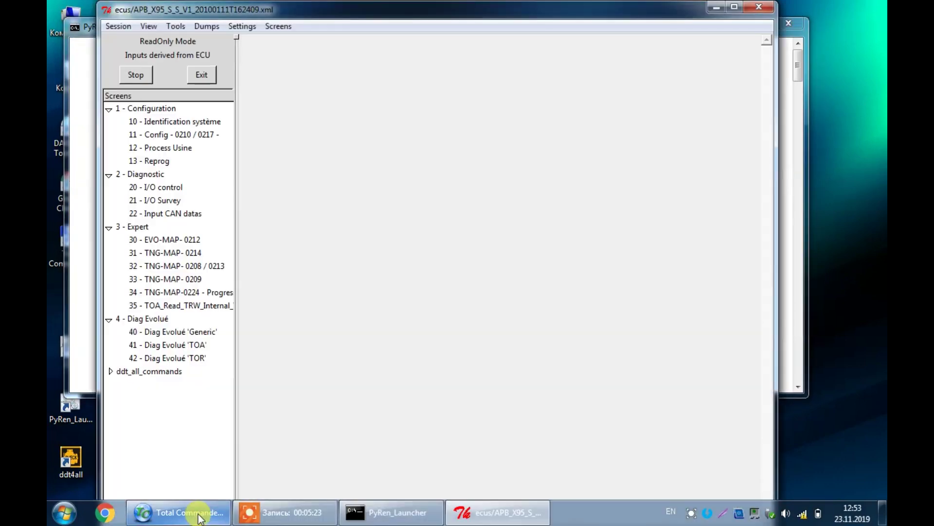
{"action": "left_click", "coordinate": [197, 519]}
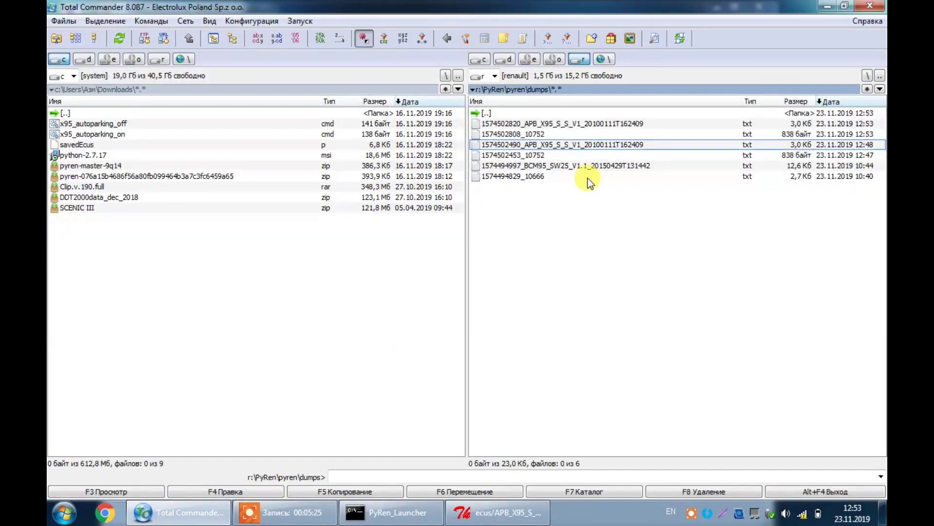
{"action": "left_click", "coordinate": [615, 125]}
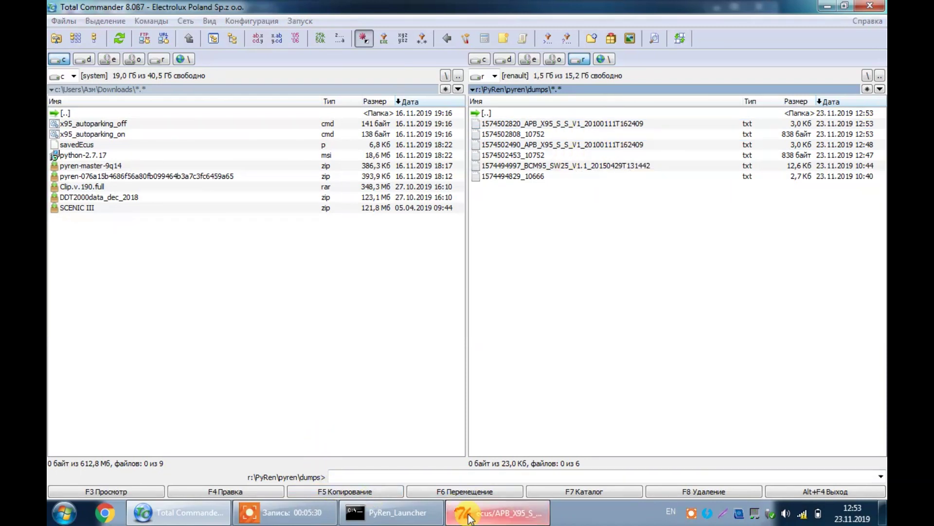
{"action": "left_click", "coordinate": [496, 513]}
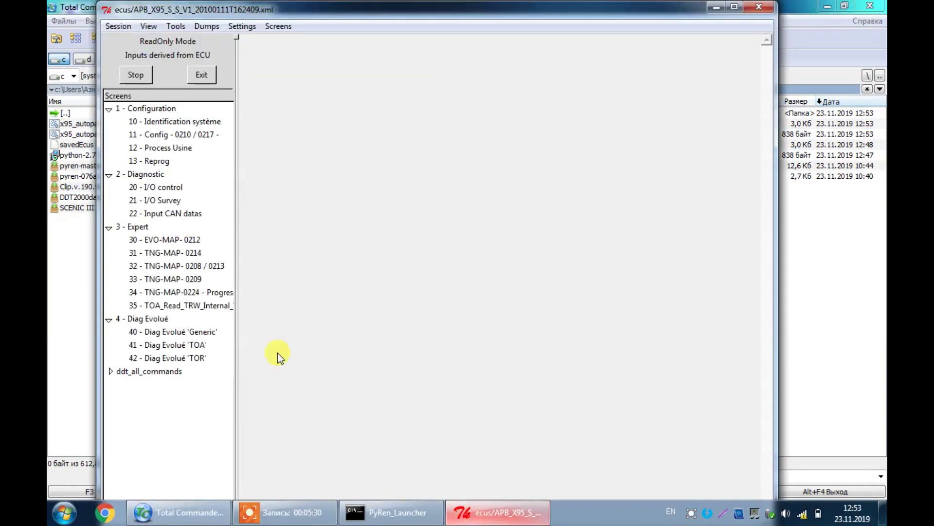
Diff the ECU against the 12:48:10 dump, review ColdCountryMode, then open 11 - Config - 0210 / 0217
{"action": "left_click", "coordinate": [206, 26]}
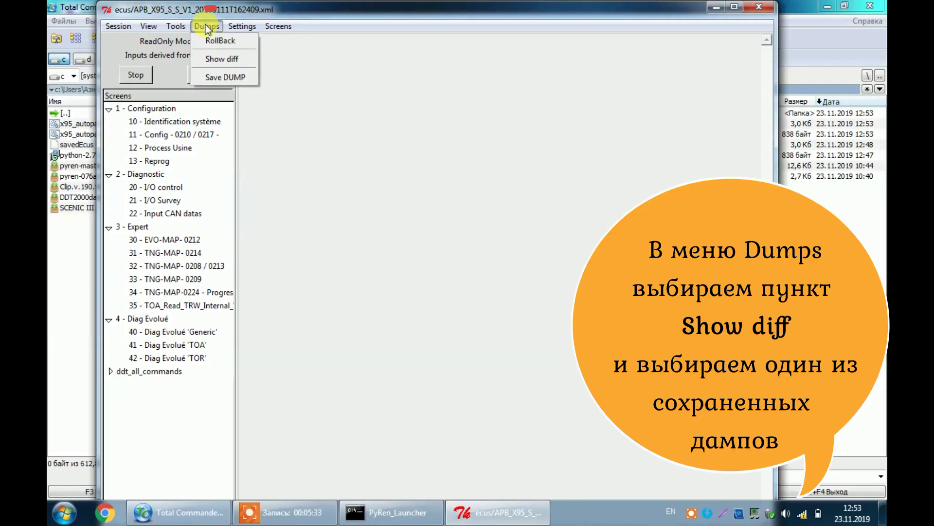
{"action": "left_click", "coordinate": [215, 60]}
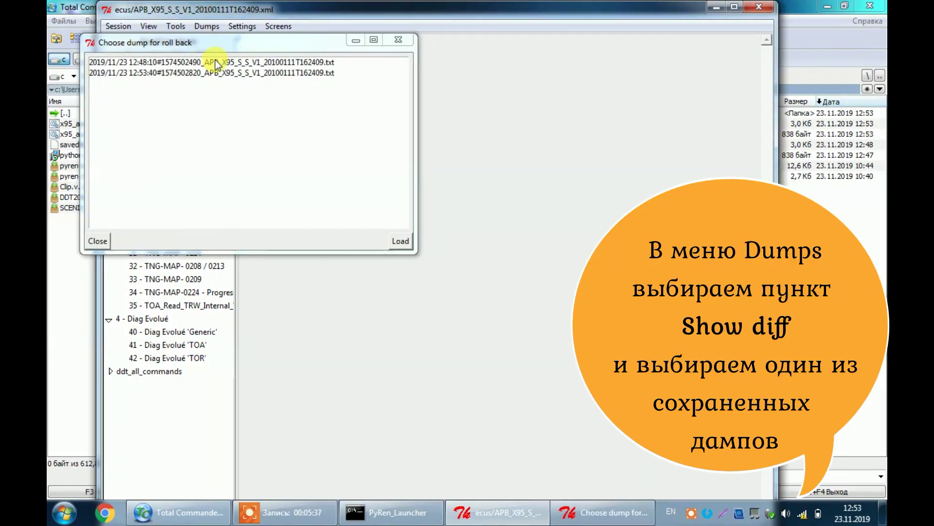
{"action": "left_click", "coordinate": [215, 61]}
{"action": "left_click", "coordinate": [399, 240]}
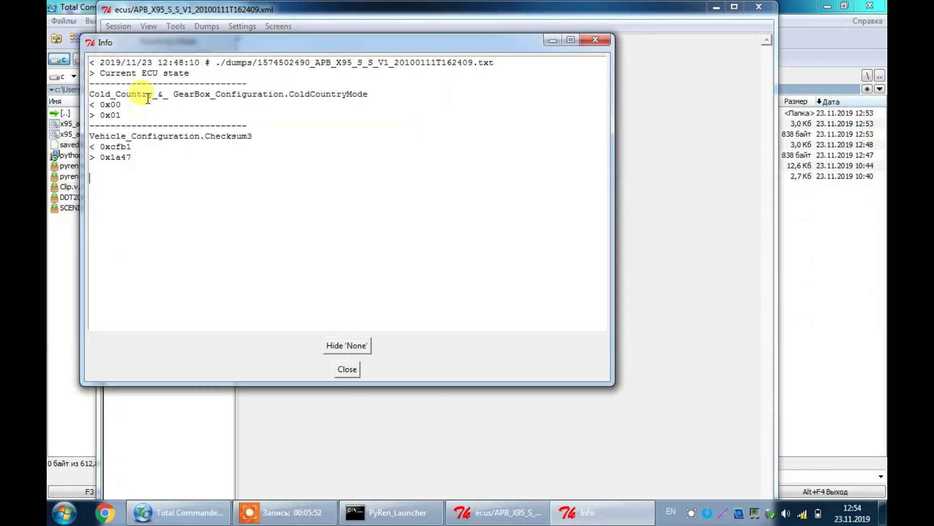
{"action": "left_click_drag", "start_coordinate": [104, 94], "coordinate": [378, 97]}
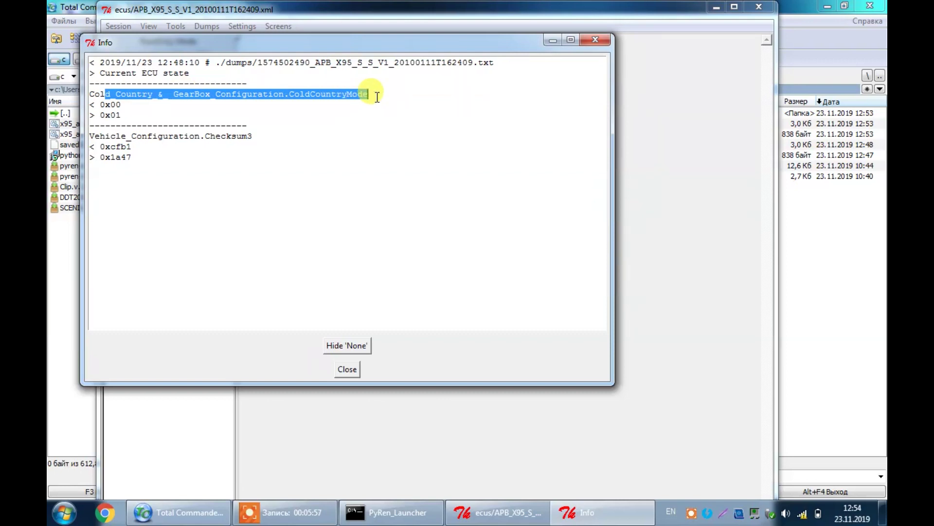
{"action": "left_click", "coordinate": [378, 97]}
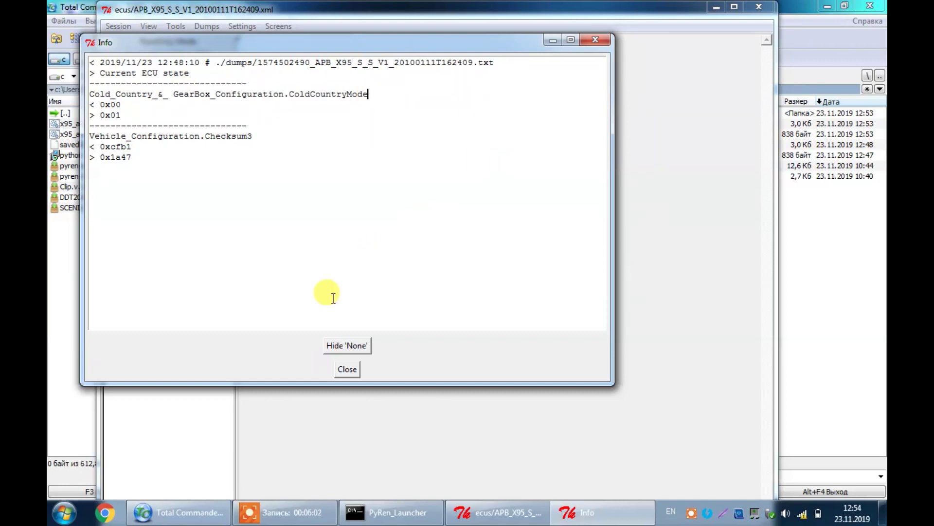
{"action": "left_click", "coordinate": [346, 369]}
{"action": "left_click", "coordinate": [173, 135]}
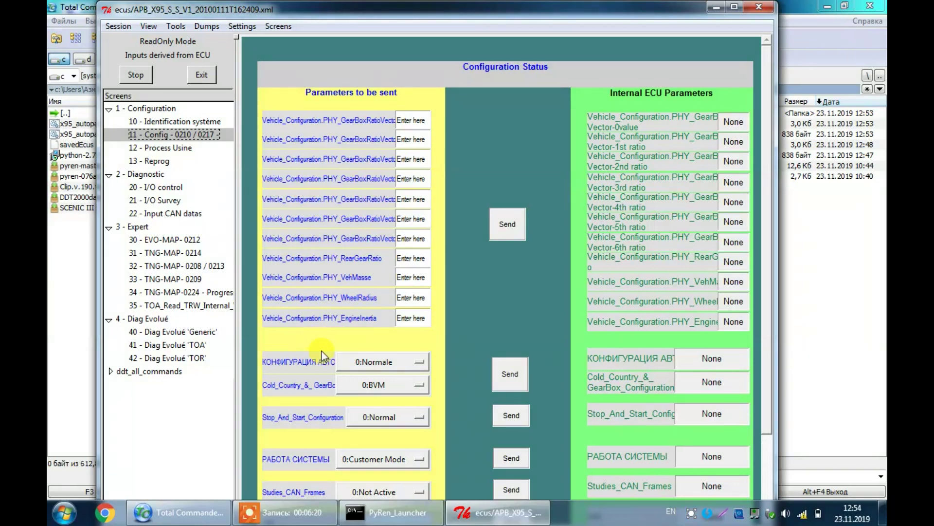
Inspect the Cold_Country value list and parameter details, then enter option 5 in the console
{"action": "left_click", "coordinate": [325, 354]}
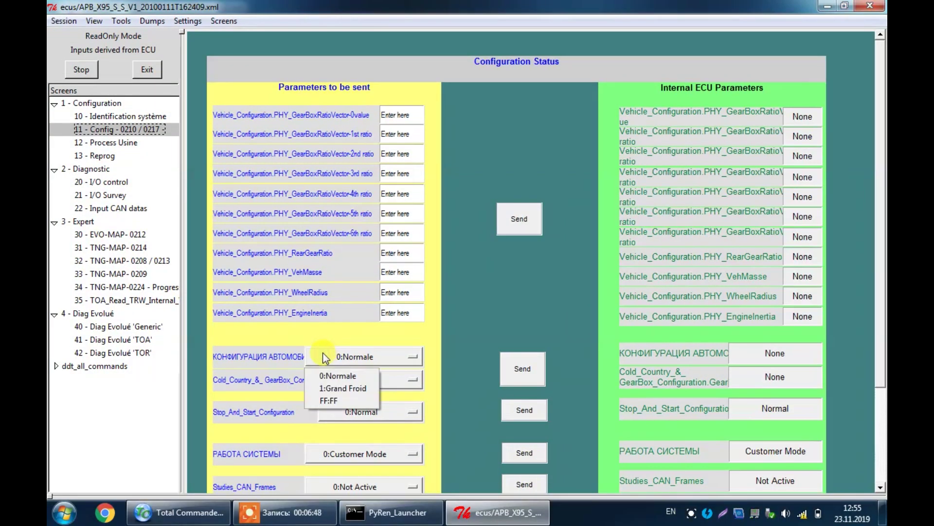
{"action": "left_click", "coordinate": [322, 352]}
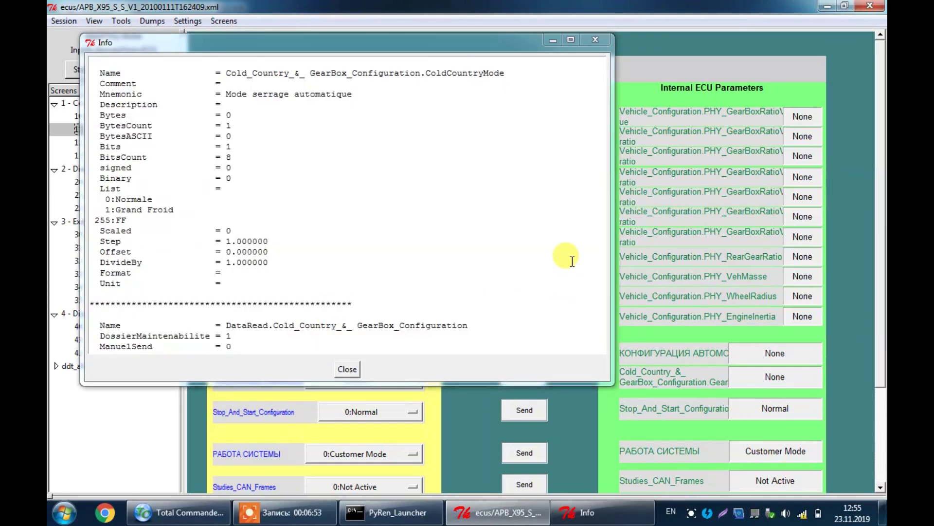
{"action": "left_click", "coordinate": [594, 40]}
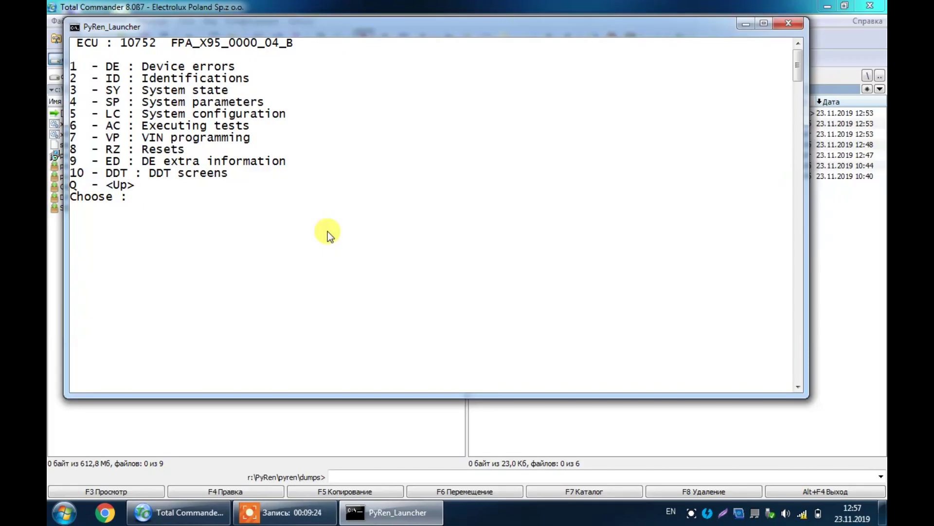
{"action": "type", "text": "5"}
{"action": "key", "text": "Return"}
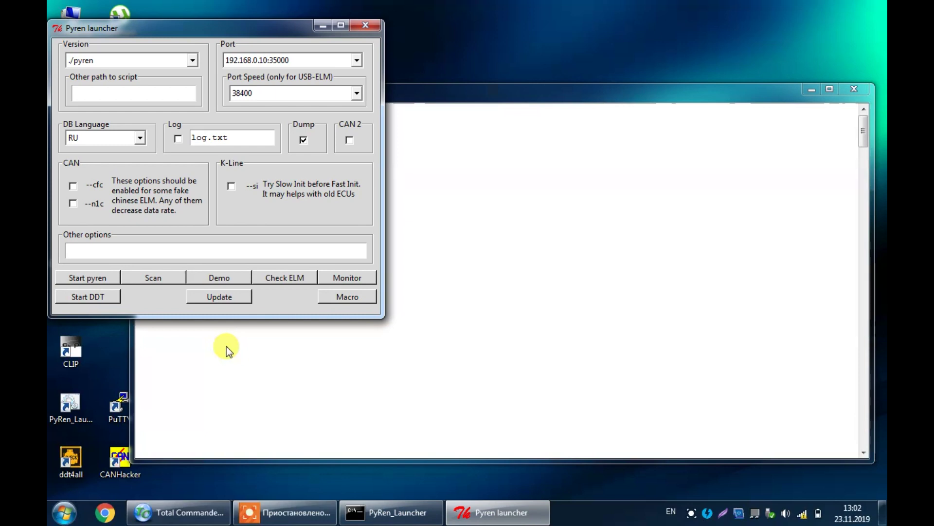
Start DDT, select project x95Ph2 Megane III Phase 2 and scan all its ECUs
{"action": "left_click", "coordinate": [98, 296]}
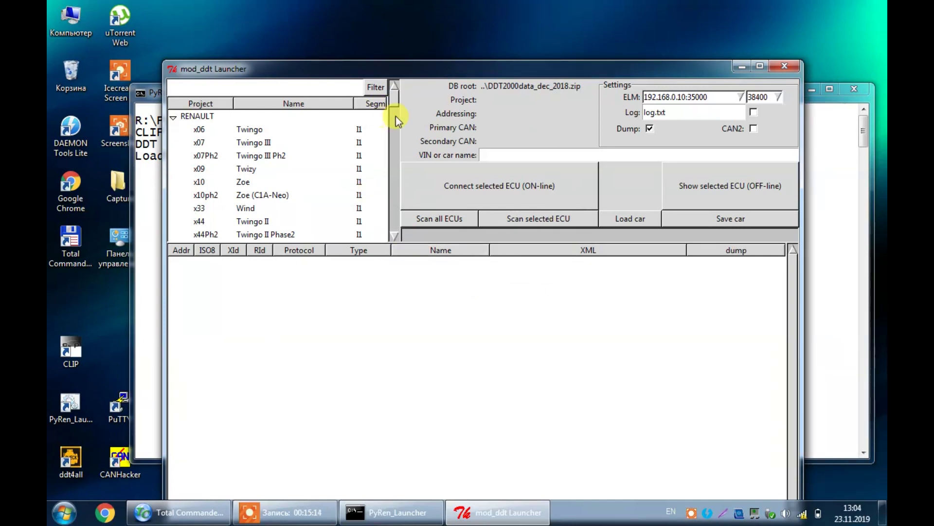
{"action": "scroll", "coordinate": [396, 122], "scroll_direction": "down", "scroll_amount": 8}
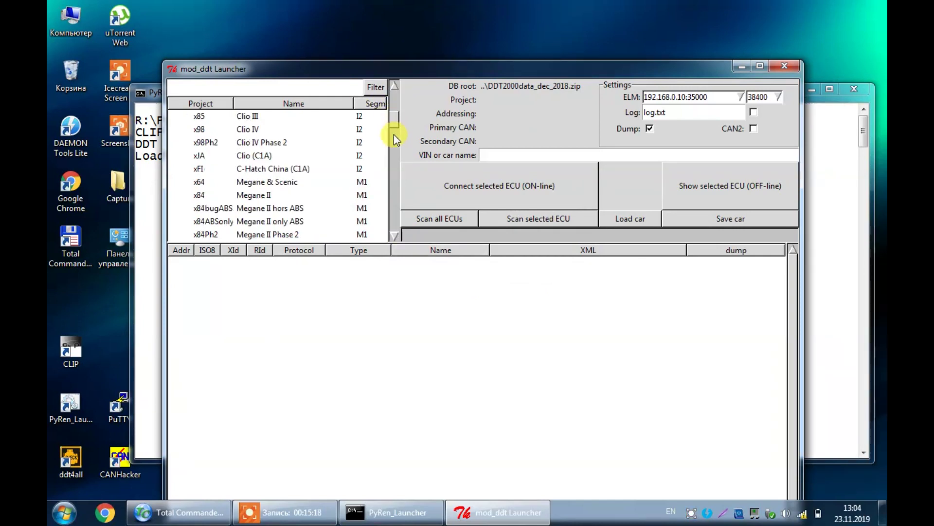
{"action": "scroll", "coordinate": [393, 134], "scroll_direction": "down", "scroll_amount": 3}
{"action": "left_click", "coordinate": [282, 133]}
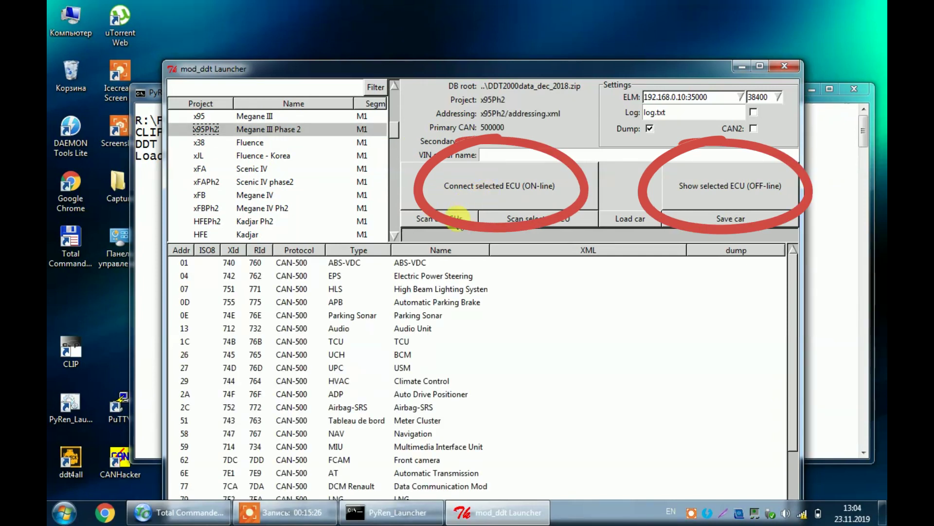
{"action": "left_click", "coordinate": [459, 223]}
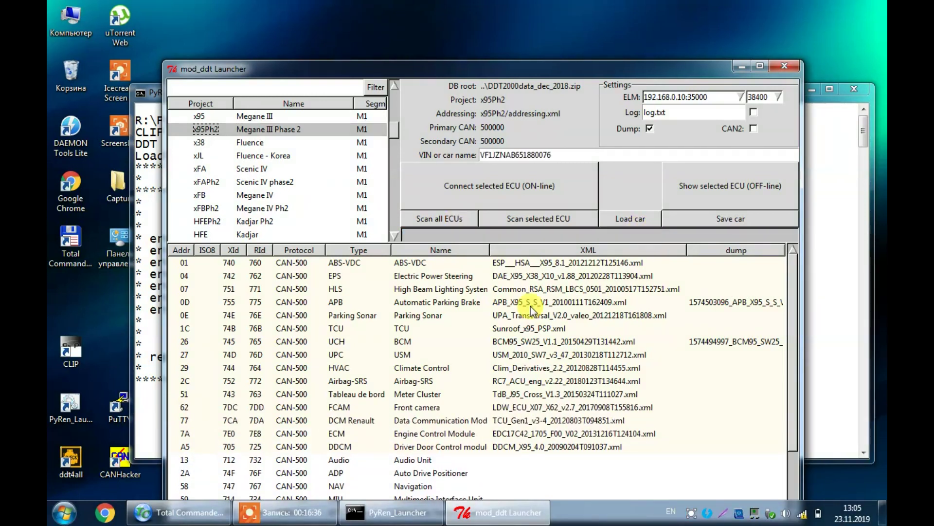
Set the 0D APB row to APB_X95_X93_1.xml, save it, and connect to that ECU online
{"action": "left_click", "coordinate": [531, 304]}
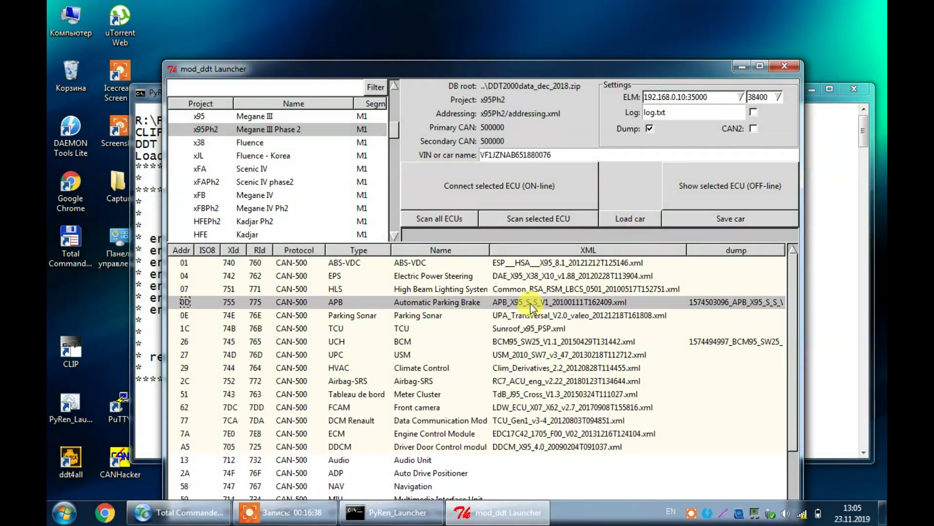
{"action": "double_click", "coordinate": [540, 303]}
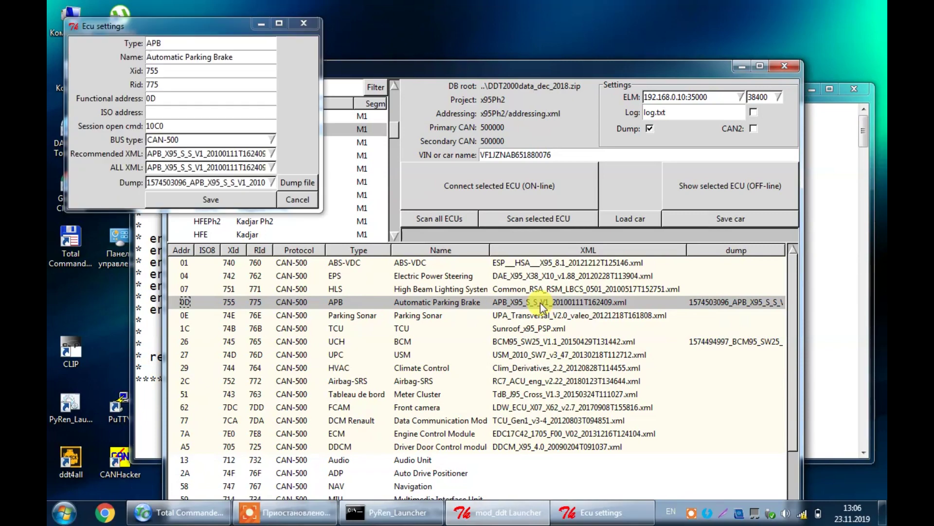
{"action": "left_click", "coordinate": [273, 161]}
{"action": "left_click", "coordinate": [274, 167]}
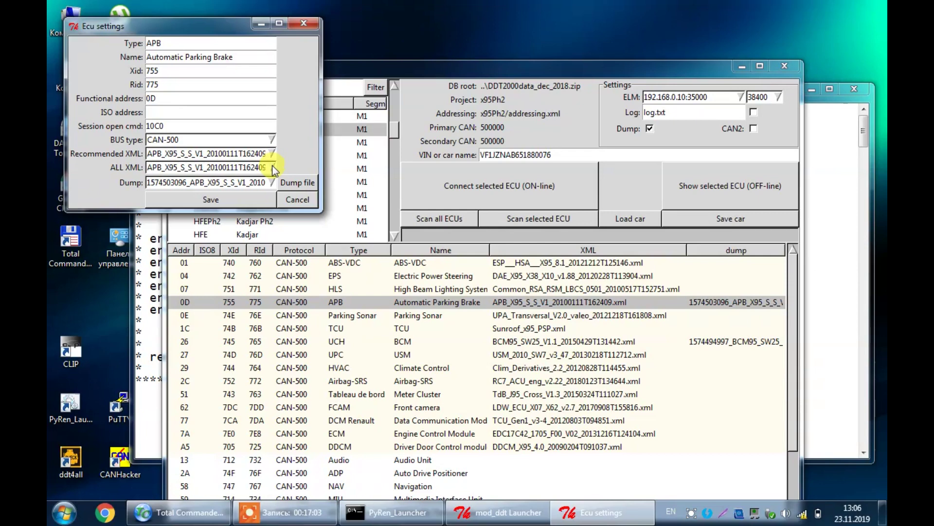
{"action": "left_click", "coordinate": [269, 169]}
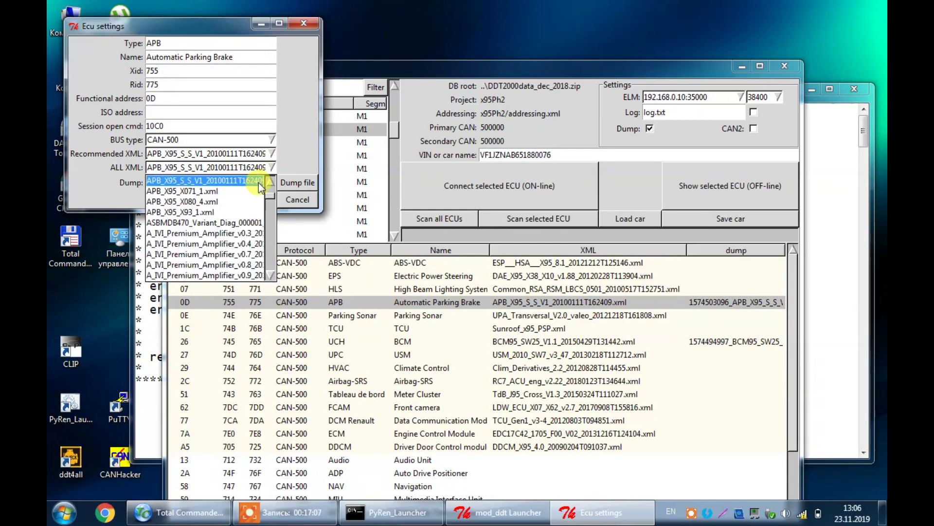
{"action": "left_click", "coordinate": [245, 210]}
{"action": "left_click", "coordinate": [250, 204]}
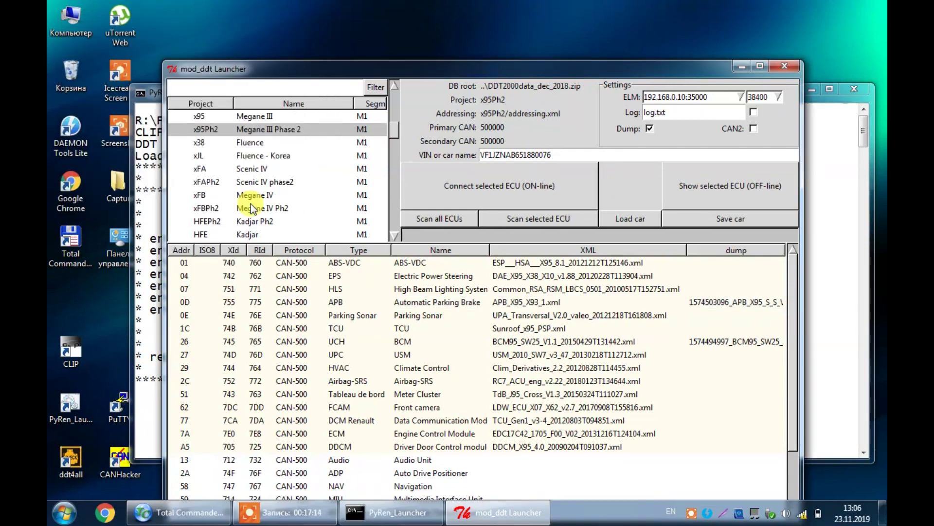
{"action": "left_click", "coordinate": [494, 306]}
{"action": "left_click", "coordinate": [510, 188]}
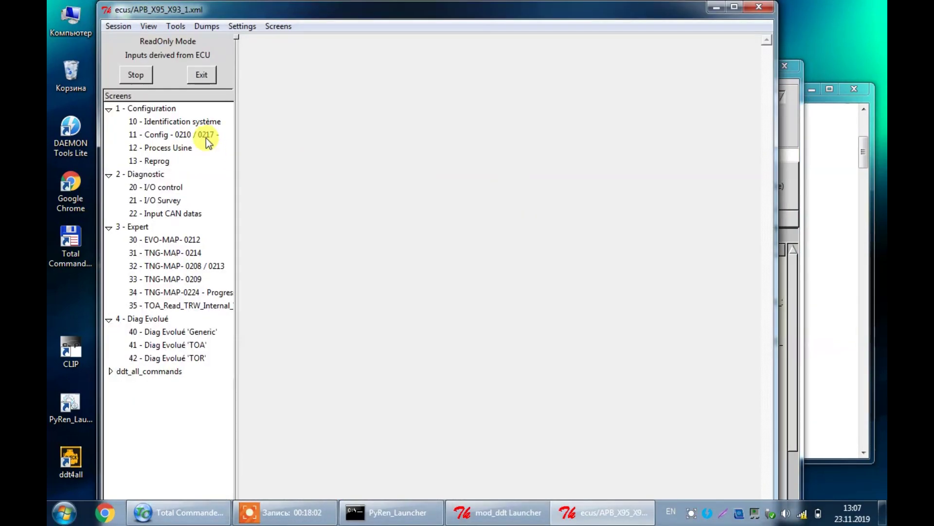
Open 11 - Config, enable Expert Mode and leave Cold_Country at 0:Normale
{"action": "left_click", "coordinate": [205, 136]}
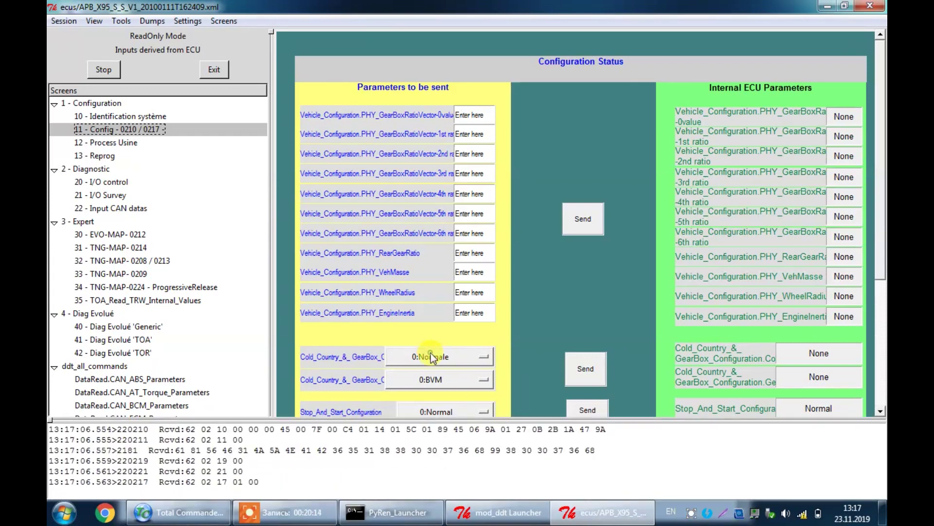
{"action": "left_click", "coordinate": [430, 355]}
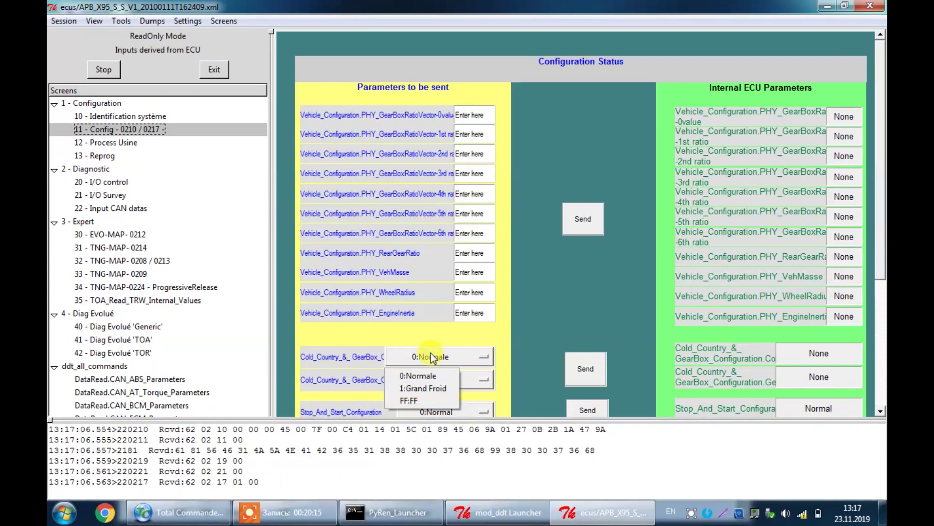
{"action": "left_click", "coordinate": [189, 21]}
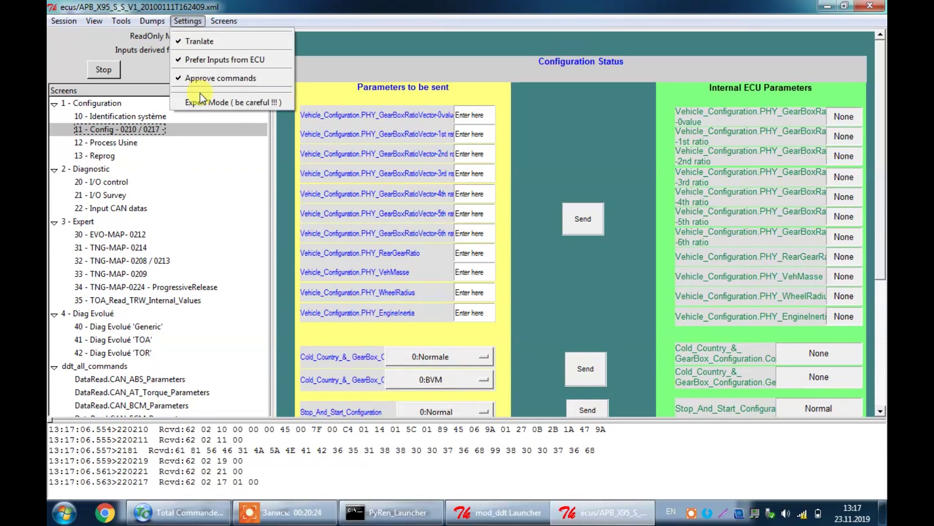
{"action": "left_click", "coordinate": [202, 102]}
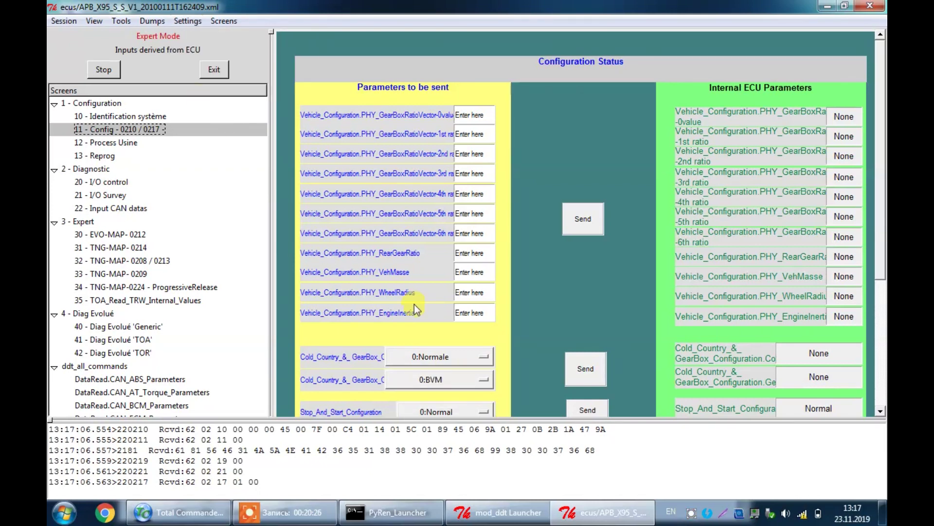
{"action": "left_click", "coordinate": [421, 356]}
{"action": "left_click", "coordinate": [446, 378]}
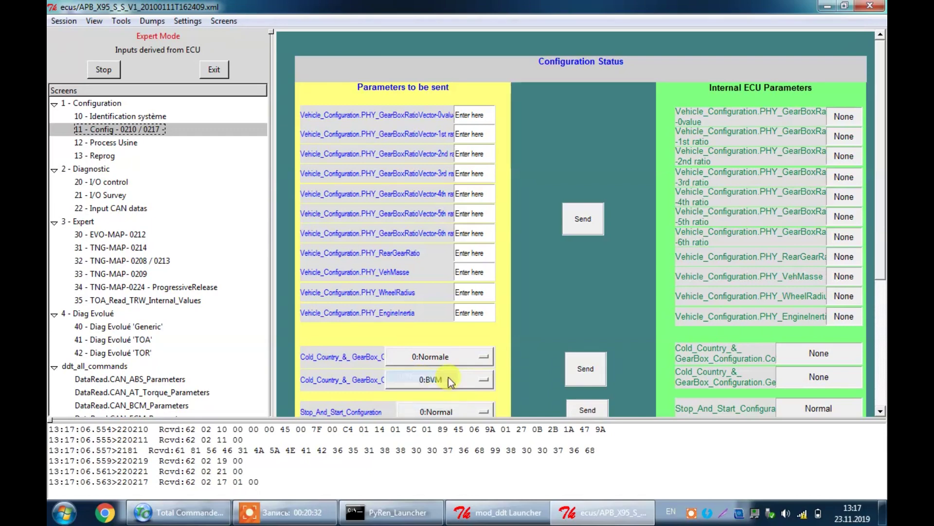
Send Cold_Country 0:Normale to the ECU, confirm with YES, and enlarge the log pane
{"action": "left_click", "coordinate": [581, 372]}
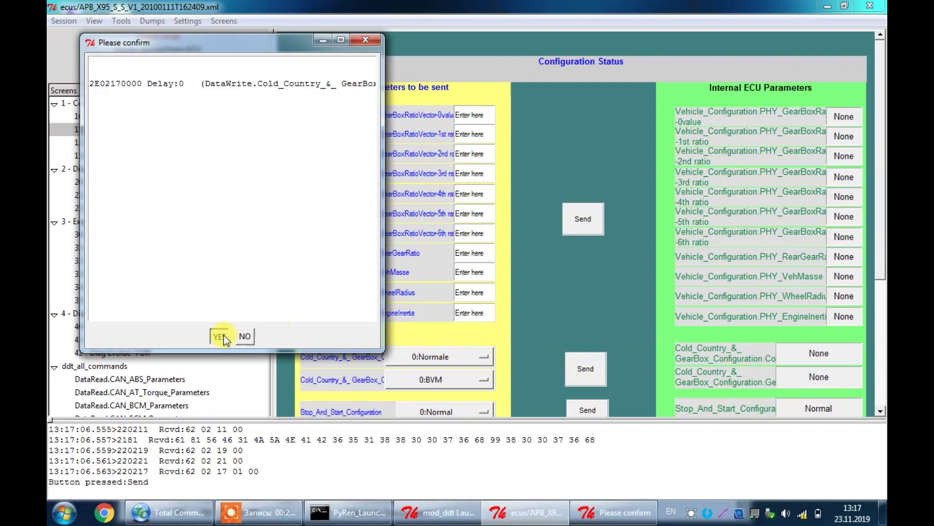
{"action": "left_click", "coordinate": [219, 336]}
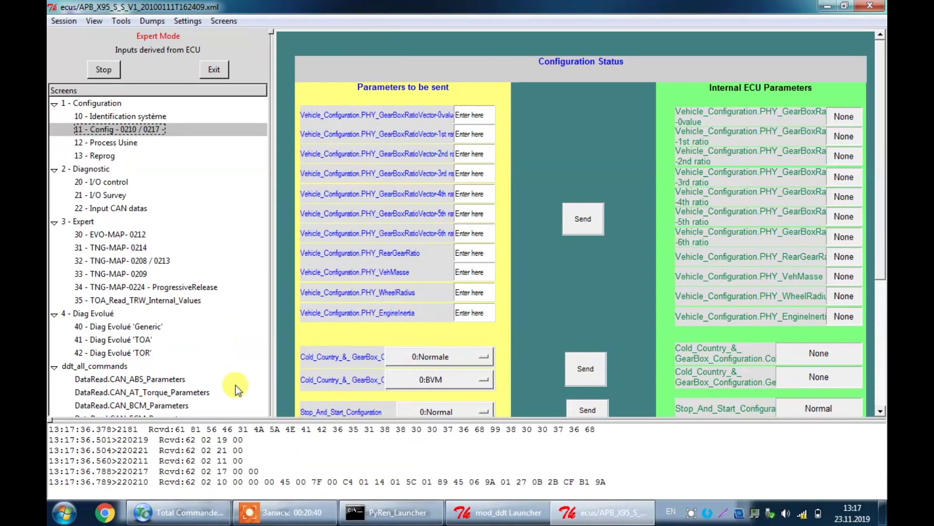
{"action": "left_click_drag", "start_coordinate": [251, 418], "coordinate": [255, 392]}
{"action": "left_click_drag", "start_coordinate": [276, 273], "coordinate": [275, 273]}
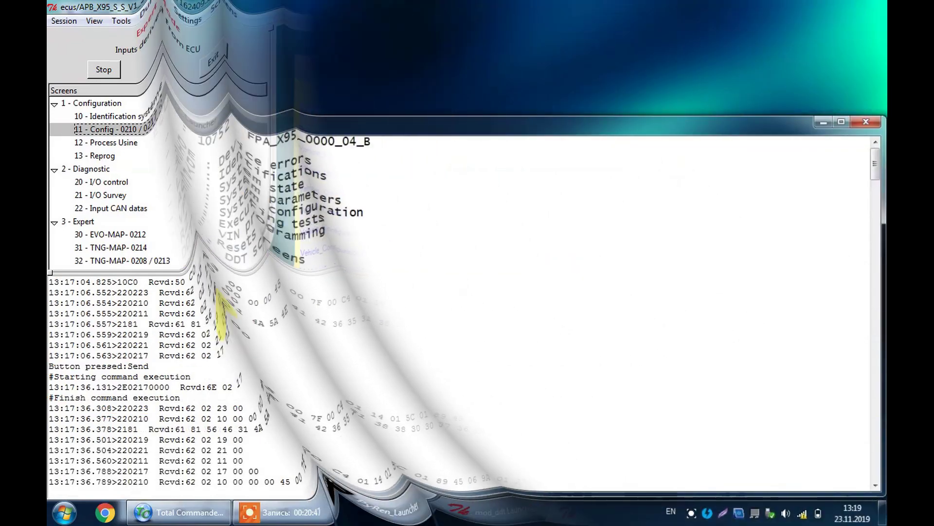
Confirm LC009 vehicle configuration reads НОРМ. on screen 5, then quit the ECU menu with q
{"action": "type", "text": "5"}
{"action": "key", "text": "Return"}
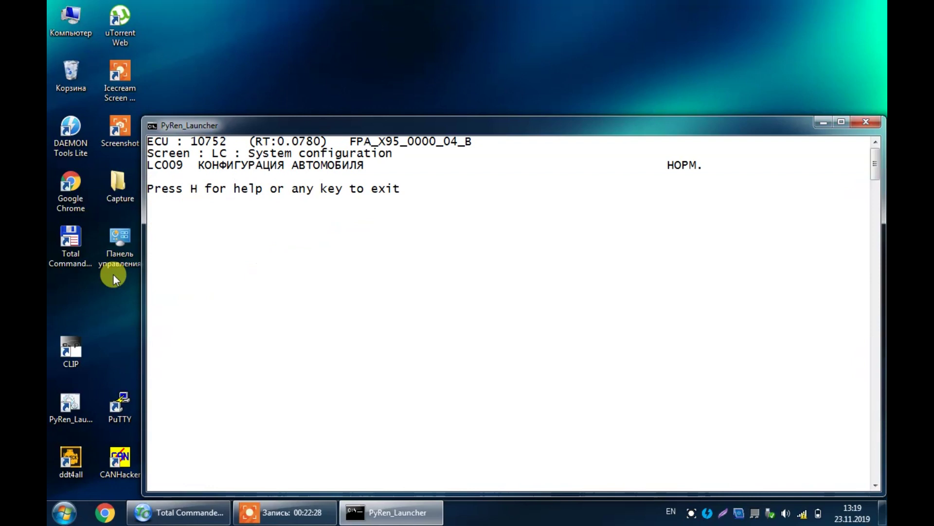
{"action": "key", "text": "Return"}
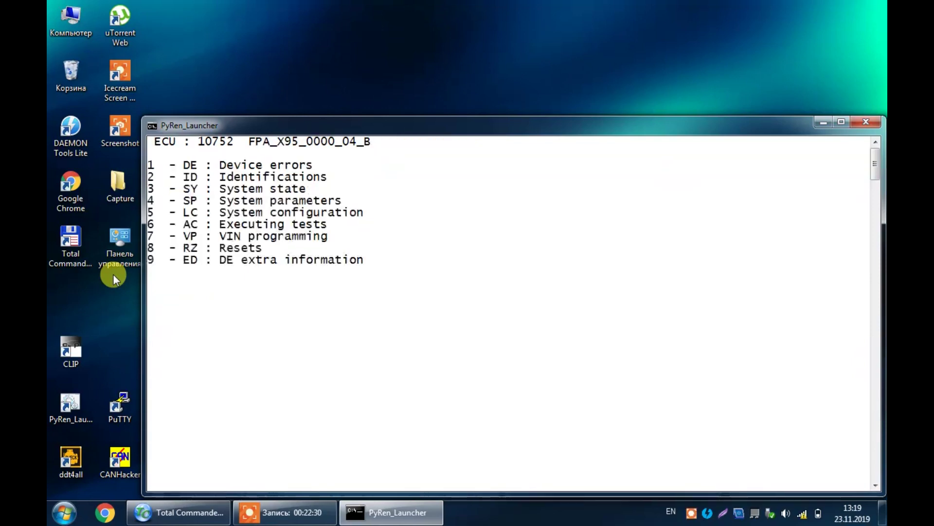
{"action": "type", "text": "q"}
{"action": "key", "text": "Return"}
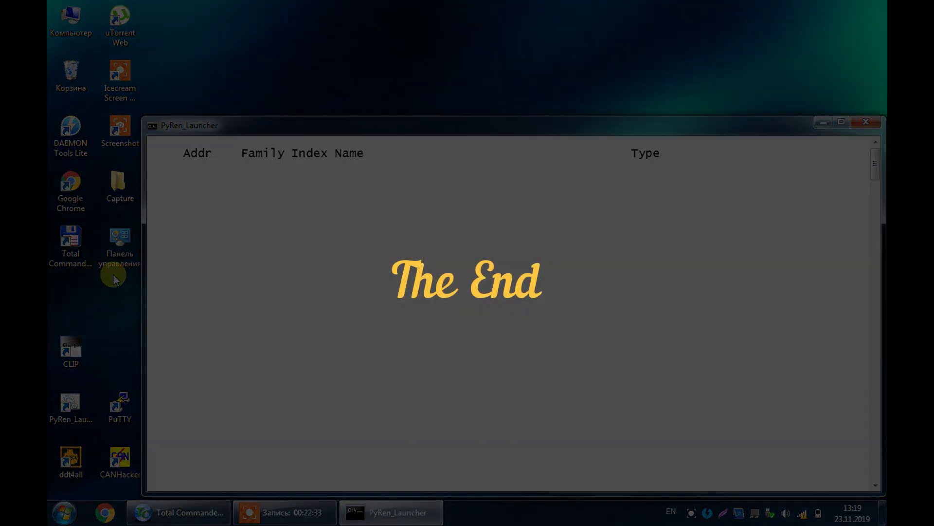